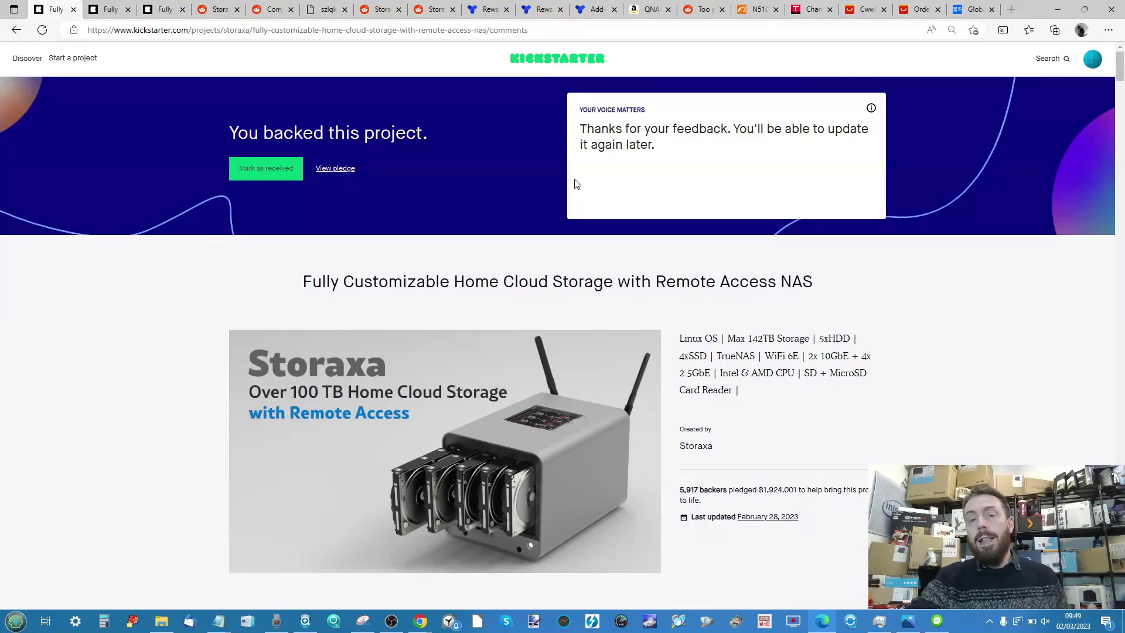
scroll(511, 283, "down", 1)
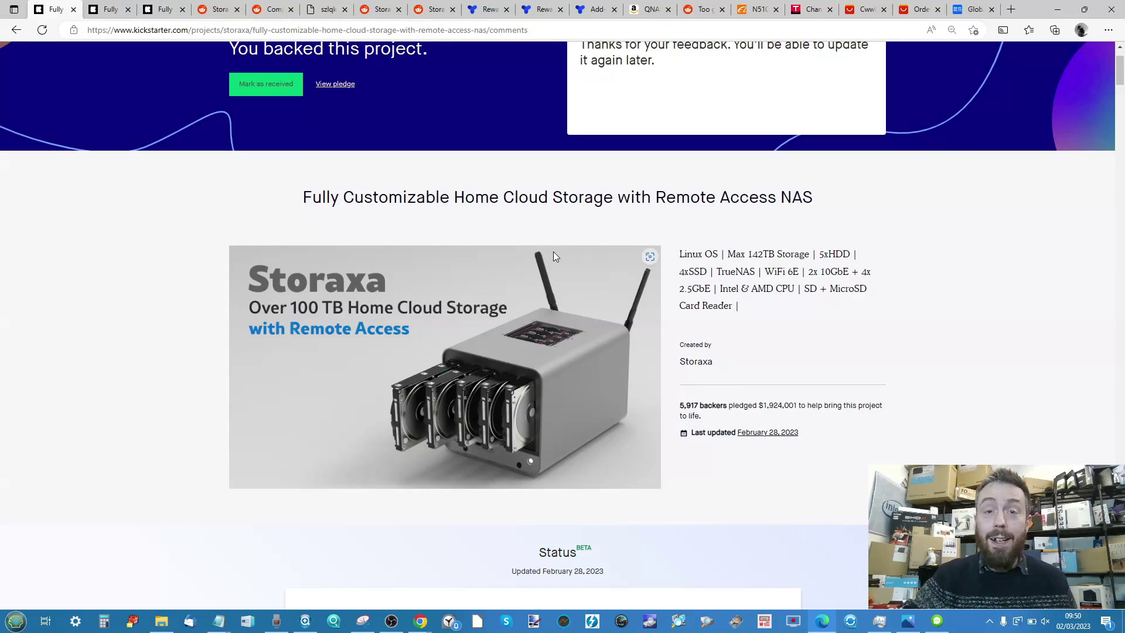
scroll(553, 252, "down", 1)
scroll(552, 256, "down", 3)
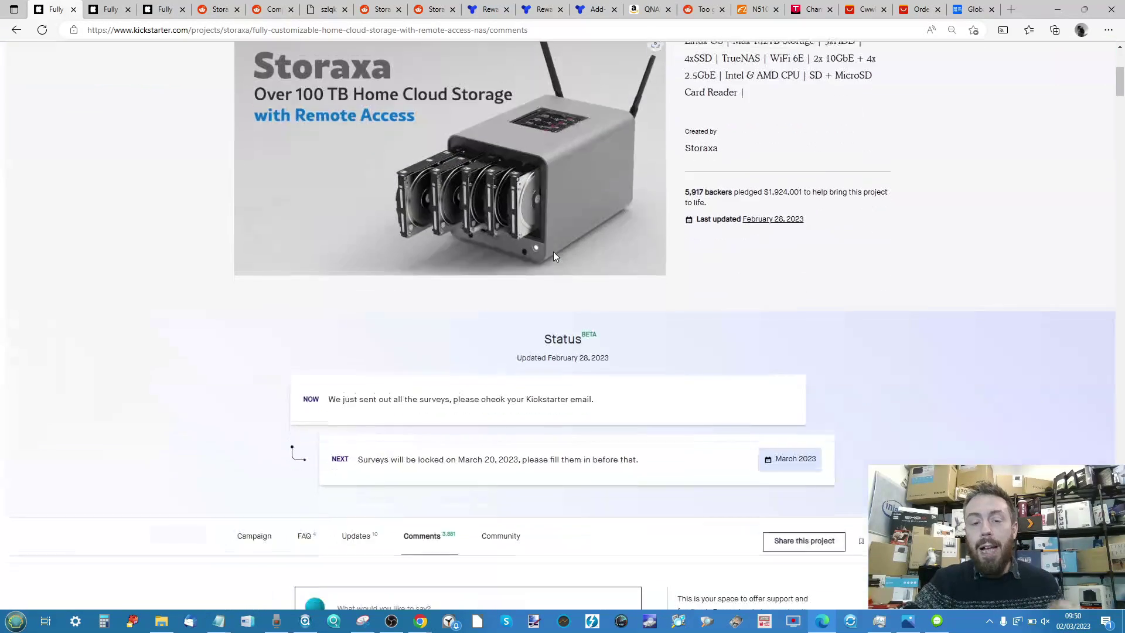
scroll(553, 257, "down", 2)
scroll(553, 257, "down", 3)
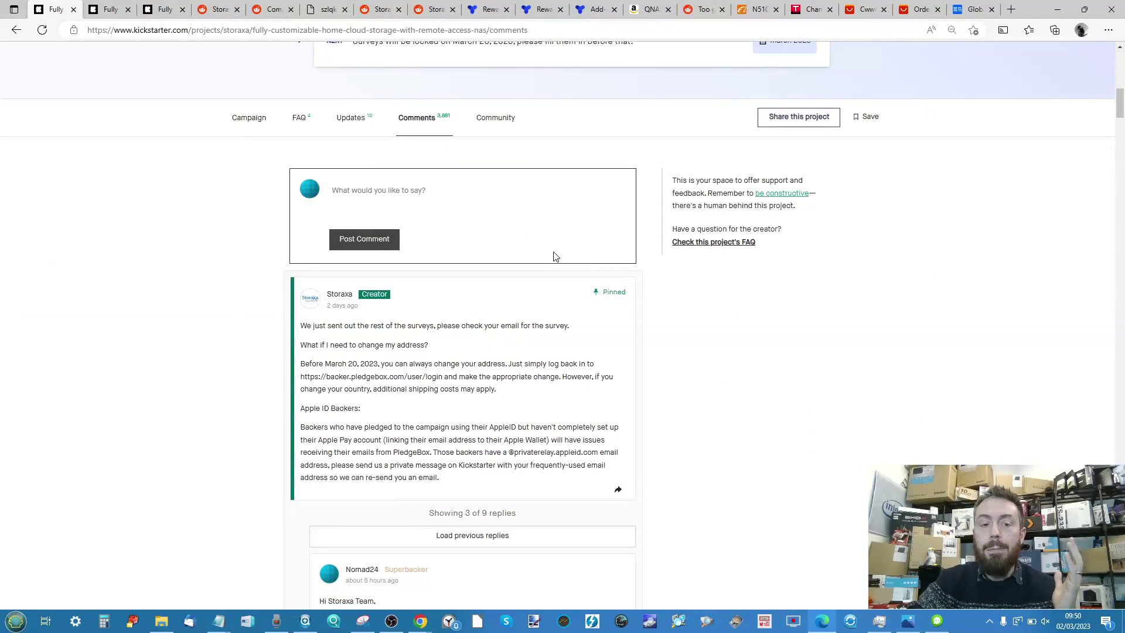
scroll(553, 257, "down", 1)
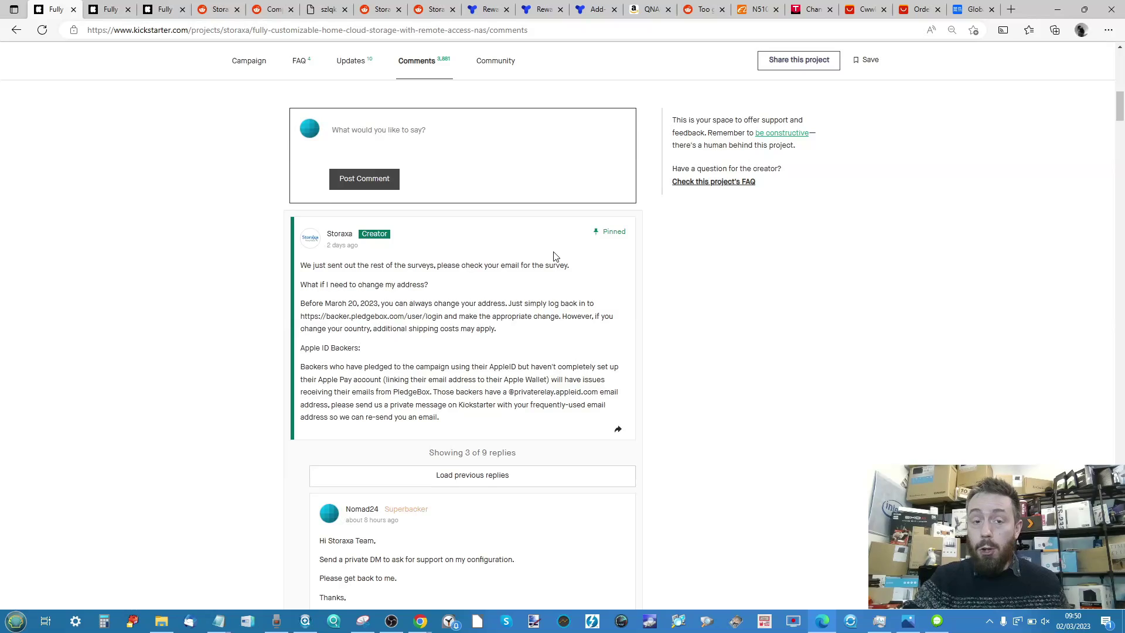
scroll(553, 255, "down", 1)
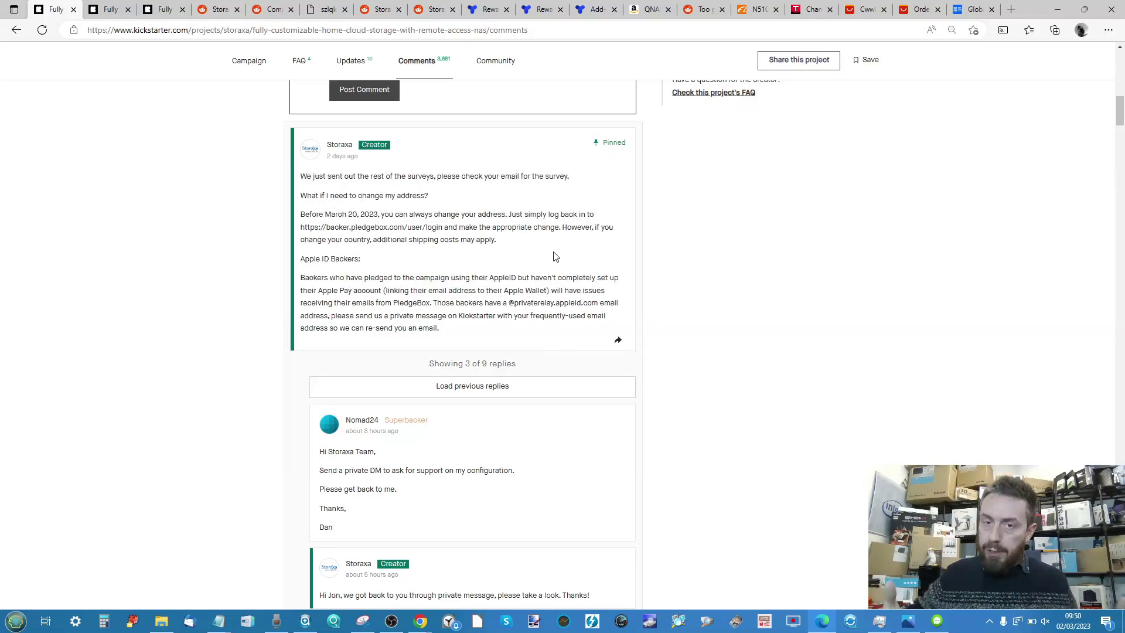
Step: Reset zoom at the top of the project page and bring up the Pledge Manager Launch update
key("Home")
scroll(717, 167, "up", 3)
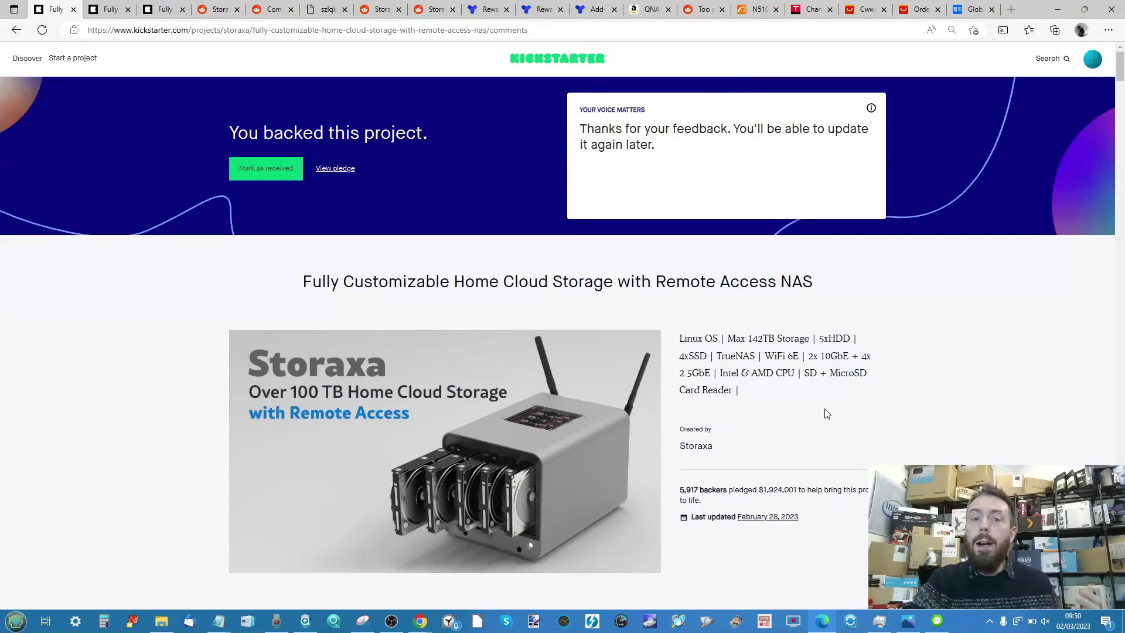
scroll(824, 413, "down", 2)
scroll(824, 411, "up", 2, "ctrl")
scroll(825, 411, "up", 1, "ctrl")
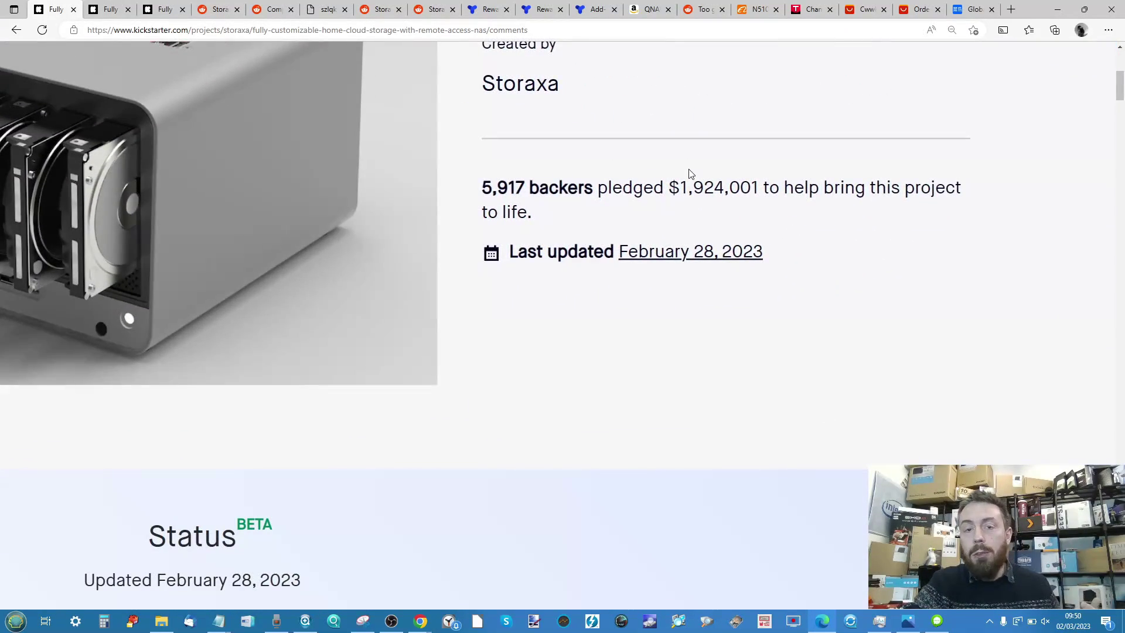
scroll(690, 173, "down", 2, "ctrl")
scroll(690, 174, "down", 1, "ctrl")
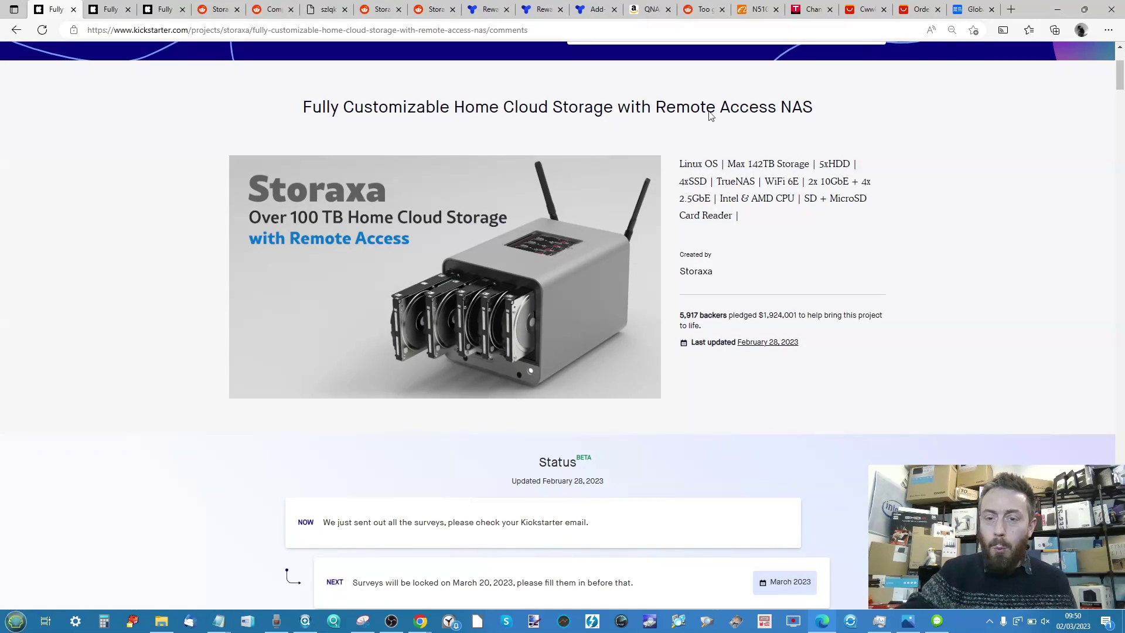
scroll(803, 270, "up", 3, "ctrl")
scroll(802, 270, "up", 4, "ctrl")
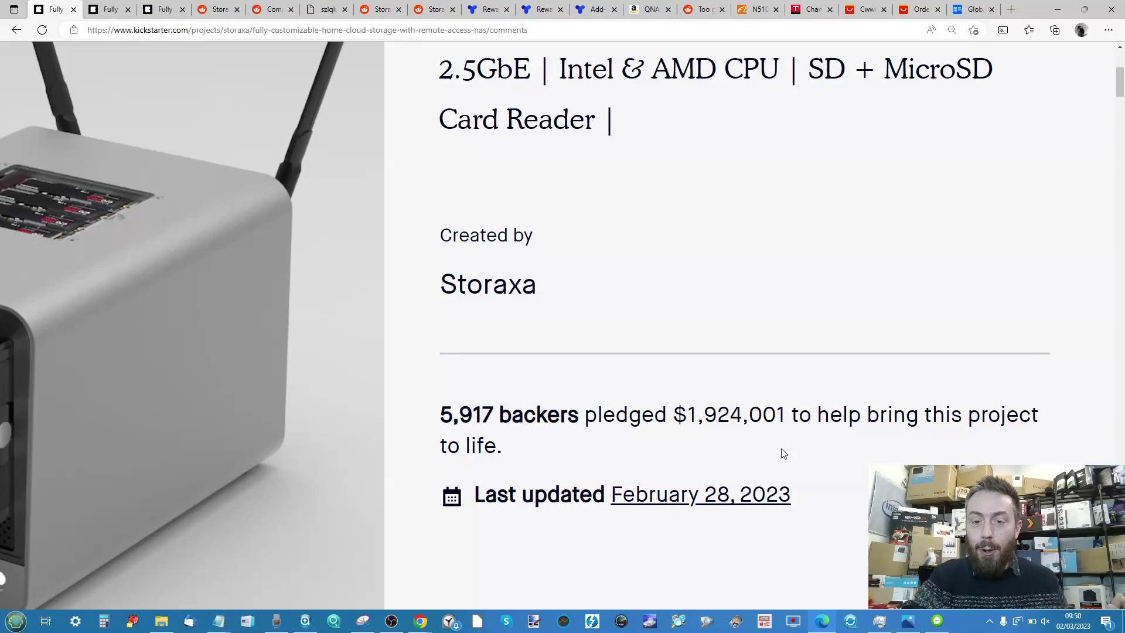
key("ctrl+0")
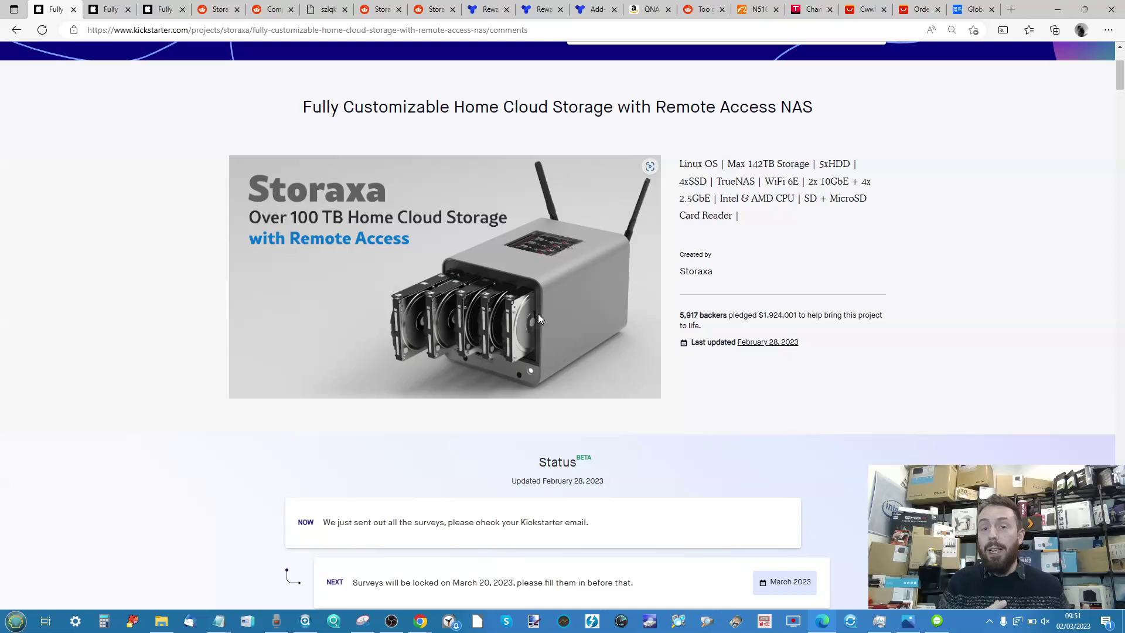
scroll(508, 334, "down", 1)
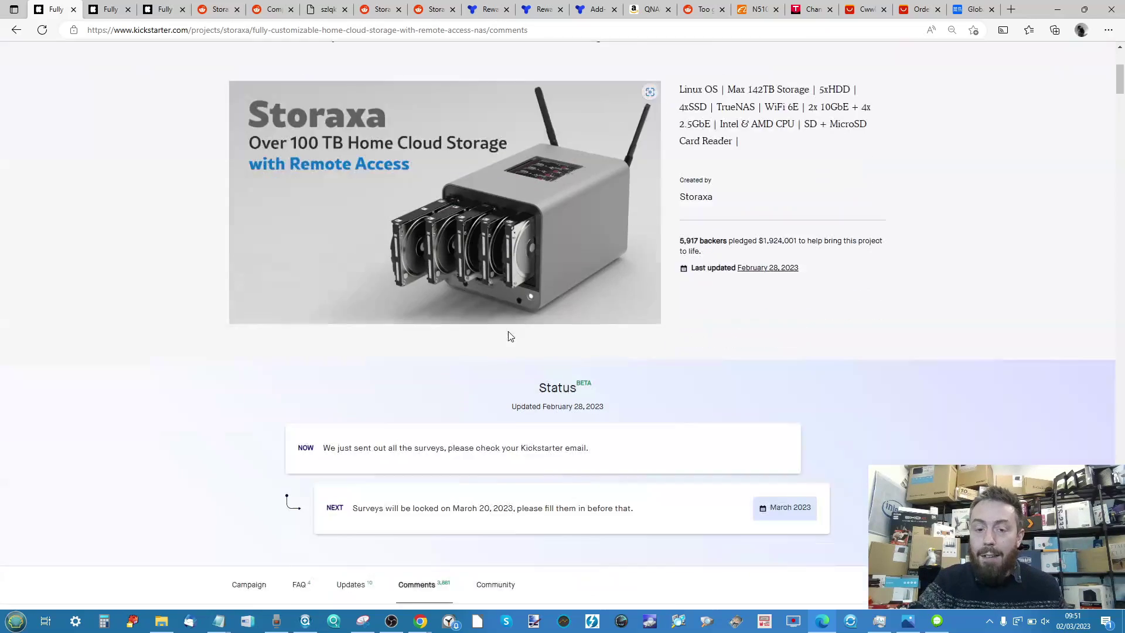
scroll(508, 335, "down", 10)
scroll(508, 333, "down", 1)
scroll(508, 336, "down", 2)
scroll(508, 336, "down", 2)
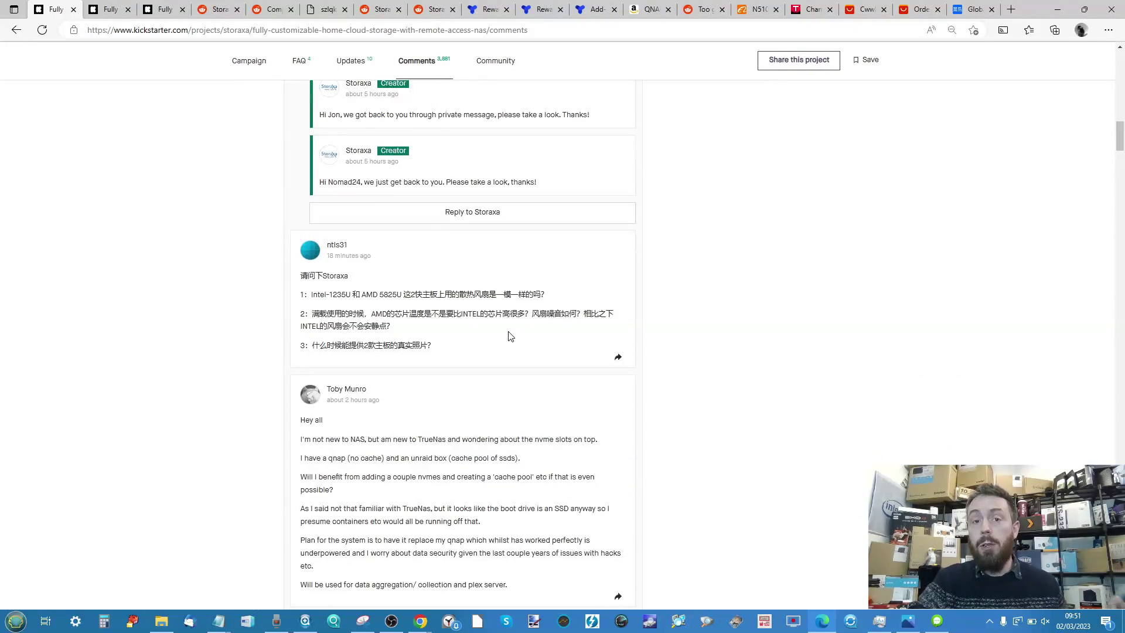
scroll(508, 336, "down", 1)
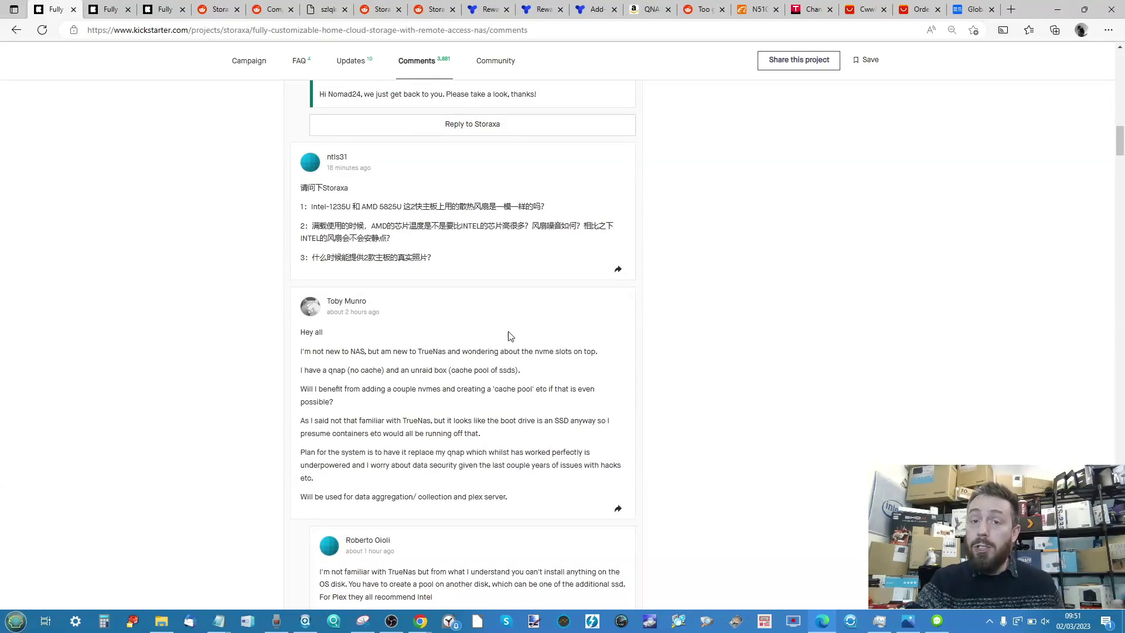
left_click(101, 9)
scroll(432, 226, "down", 2)
scroll(432, 227, "down", 2)
scroll(431, 226, "down", 4)
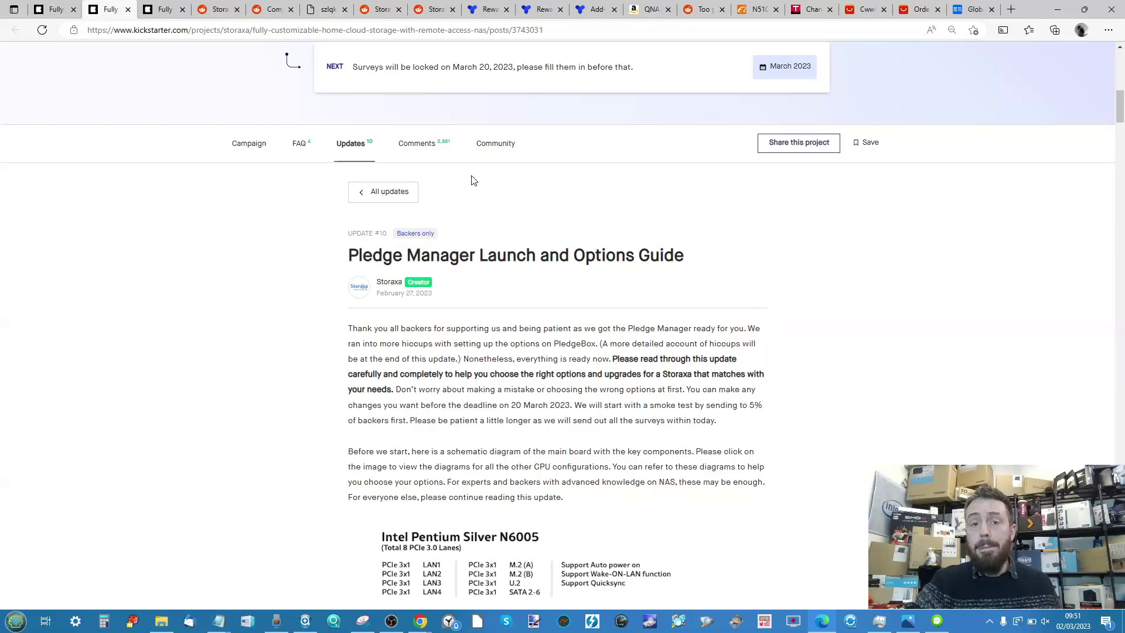
scroll(472, 180, "down", 2)
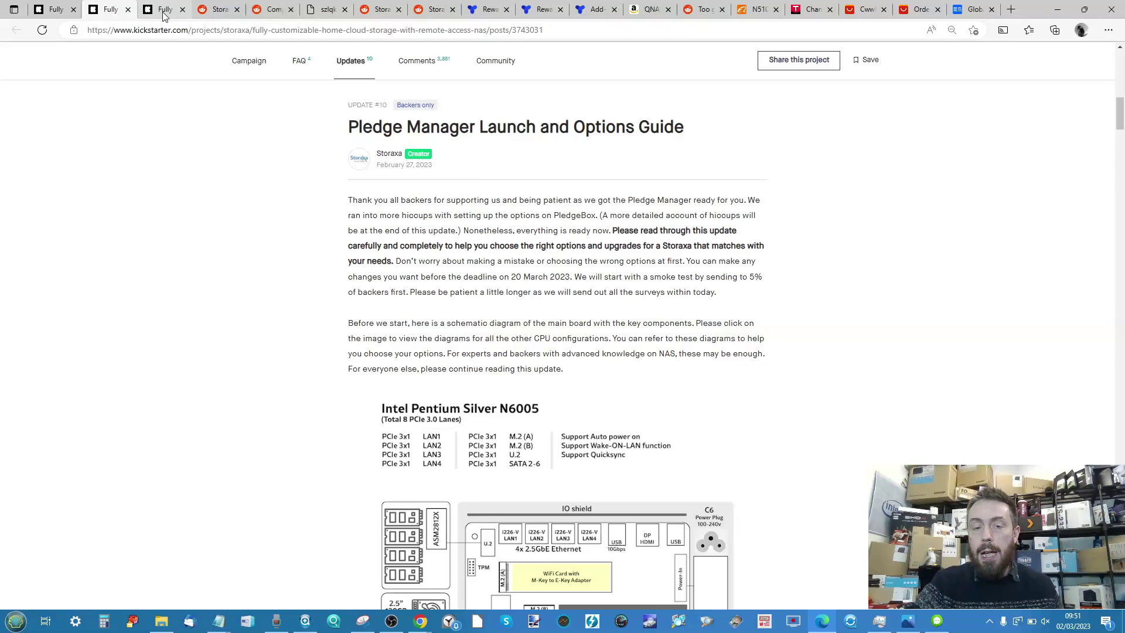
scroll(438, 185, "down", 2)
scroll(438, 184, "down", 1)
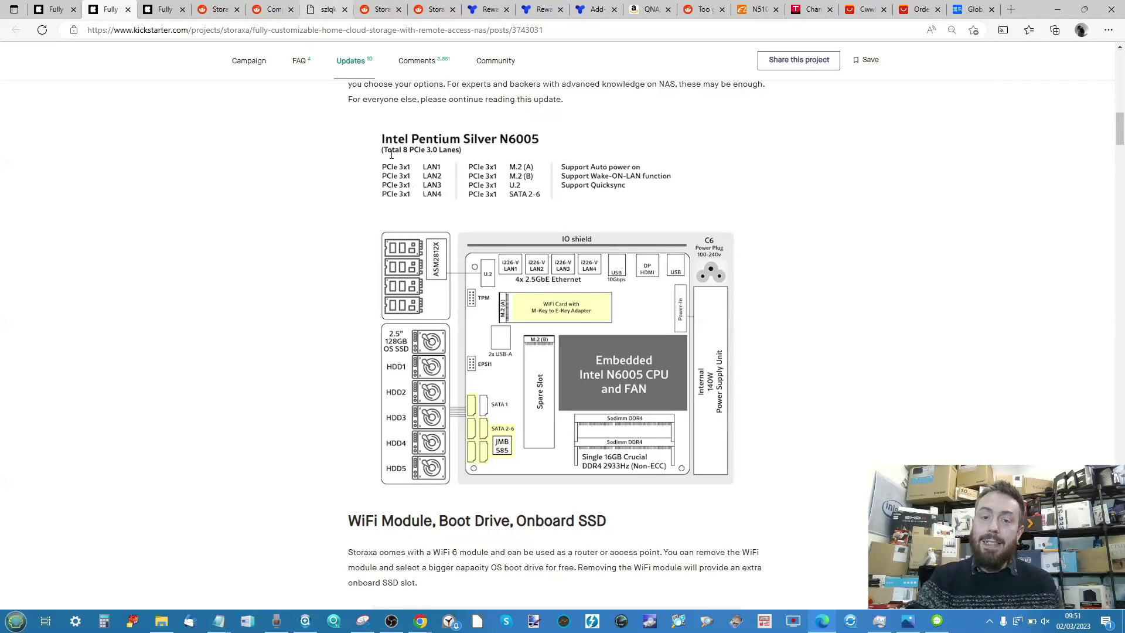
mouse_move(557, 509)
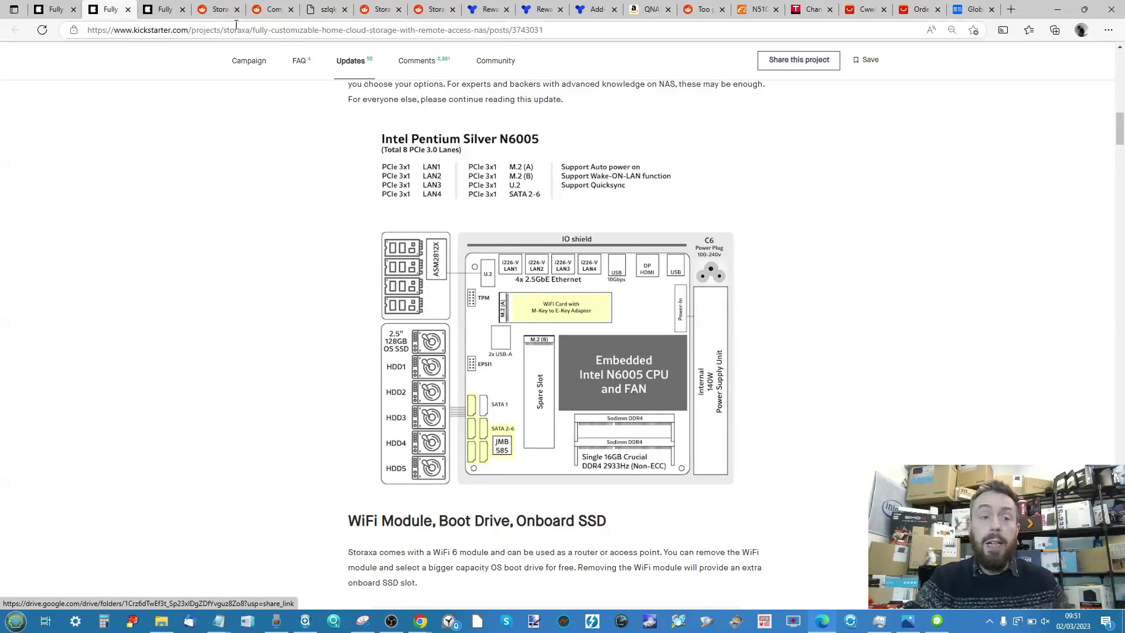
Step: Switch to the Storaxa comments section with backer questions on boot drives and ECC memory
left_click(164, 9)
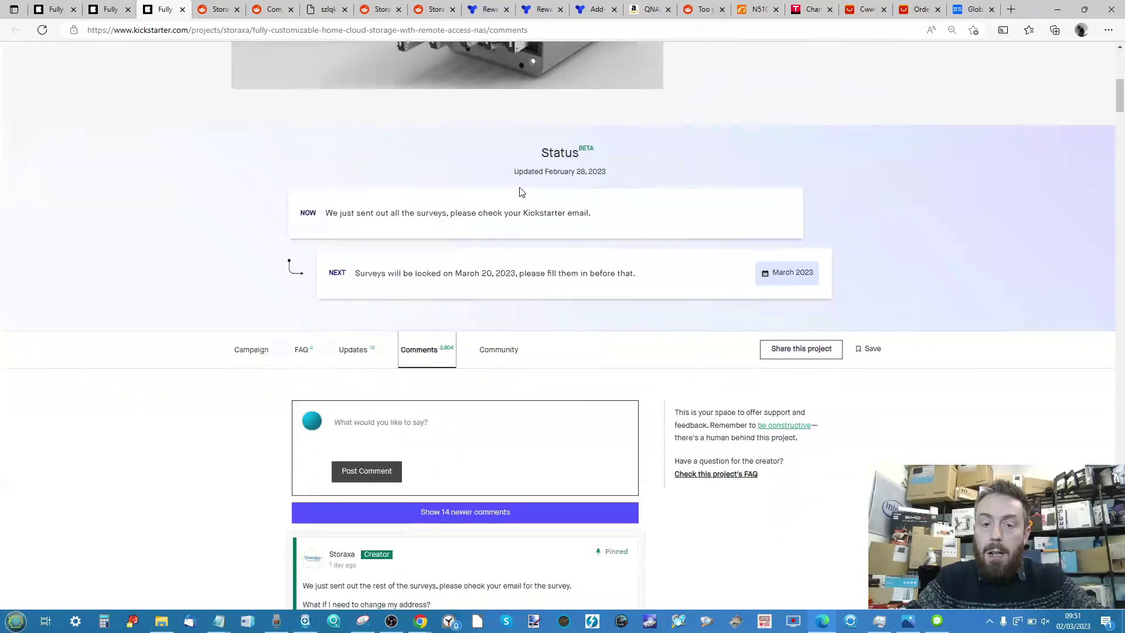
scroll(519, 187, "up", 5)
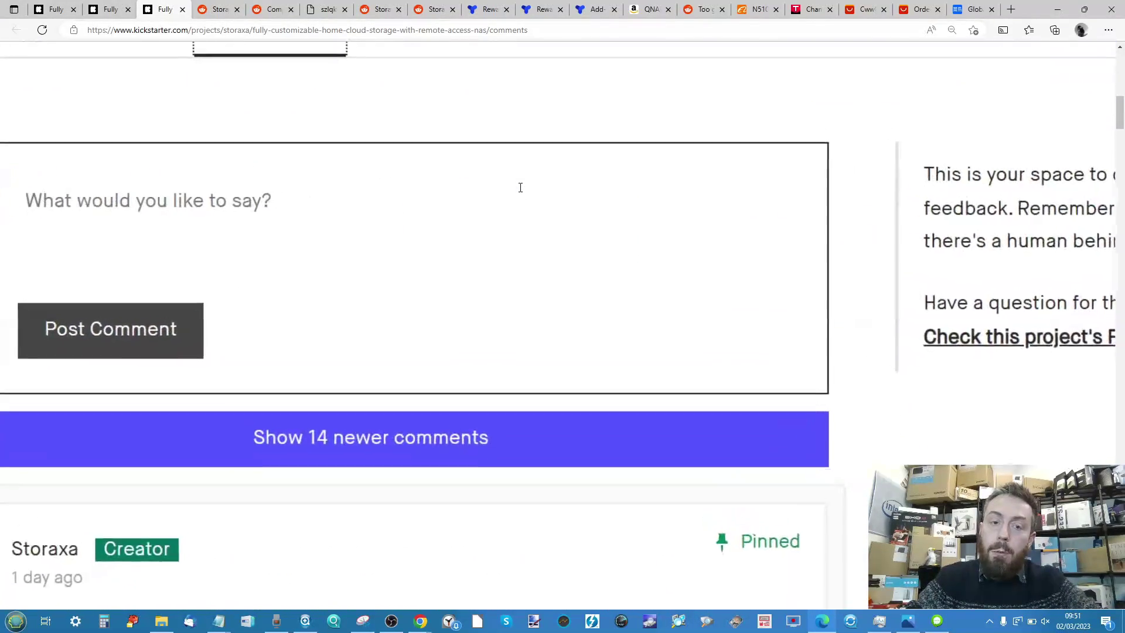
scroll(373, 176, "up", 2)
scroll(373, 177, "down", 2)
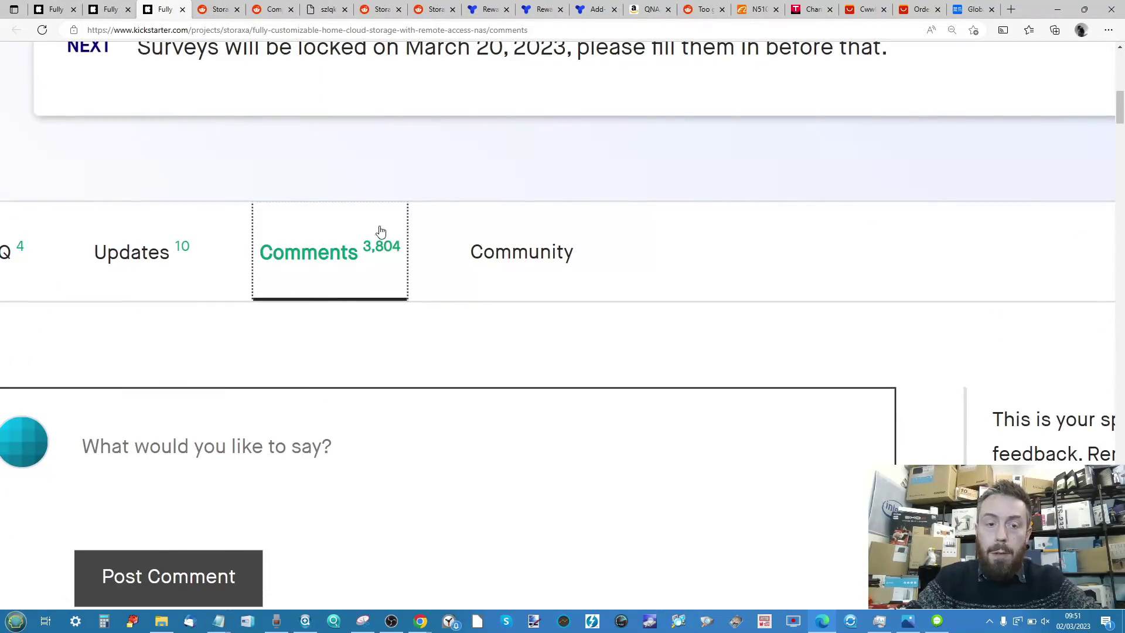
scroll(389, 280, "down", 1)
scroll(389, 282, "down", 2)
scroll(390, 280, "down", 3)
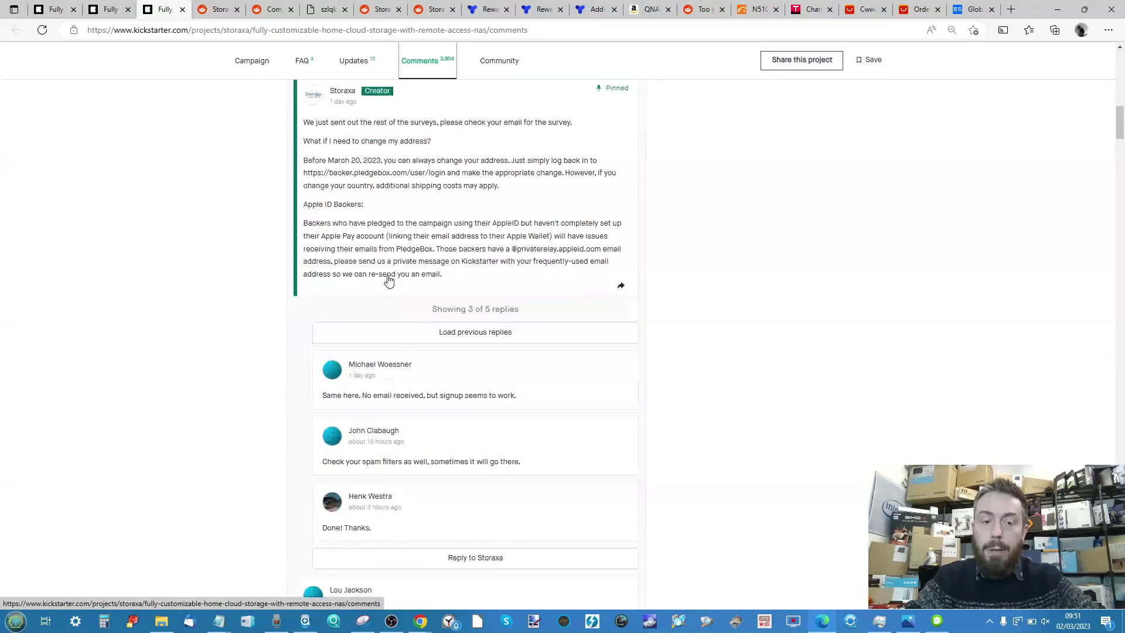
scroll(390, 279, "down", 2)
scroll(390, 279, "down", 1)
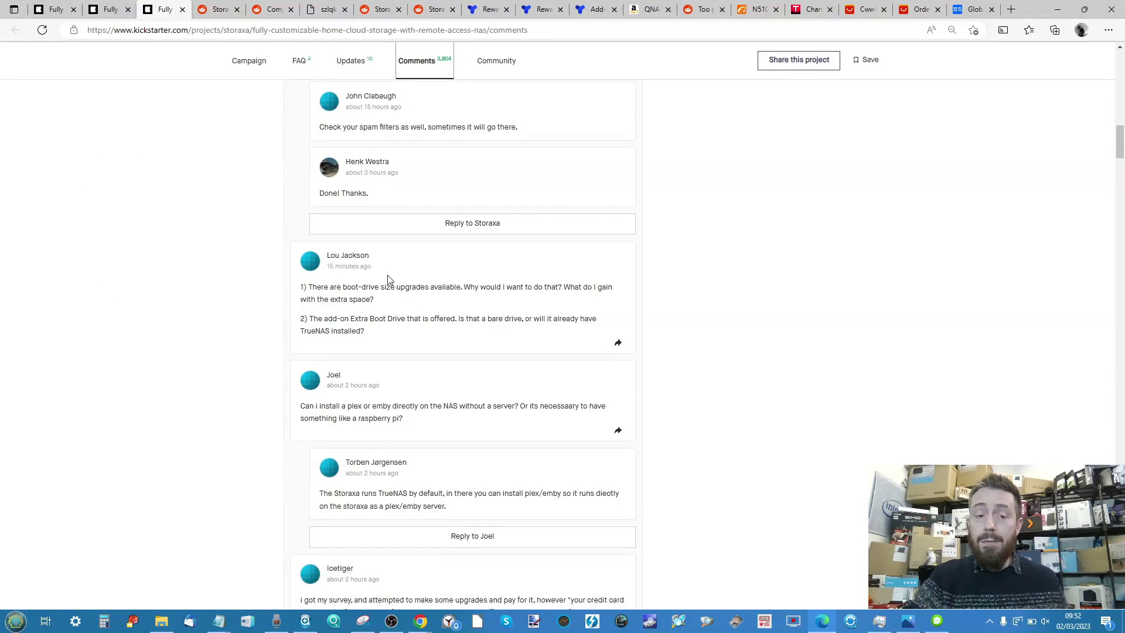
scroll(389, 280, "down", 1)
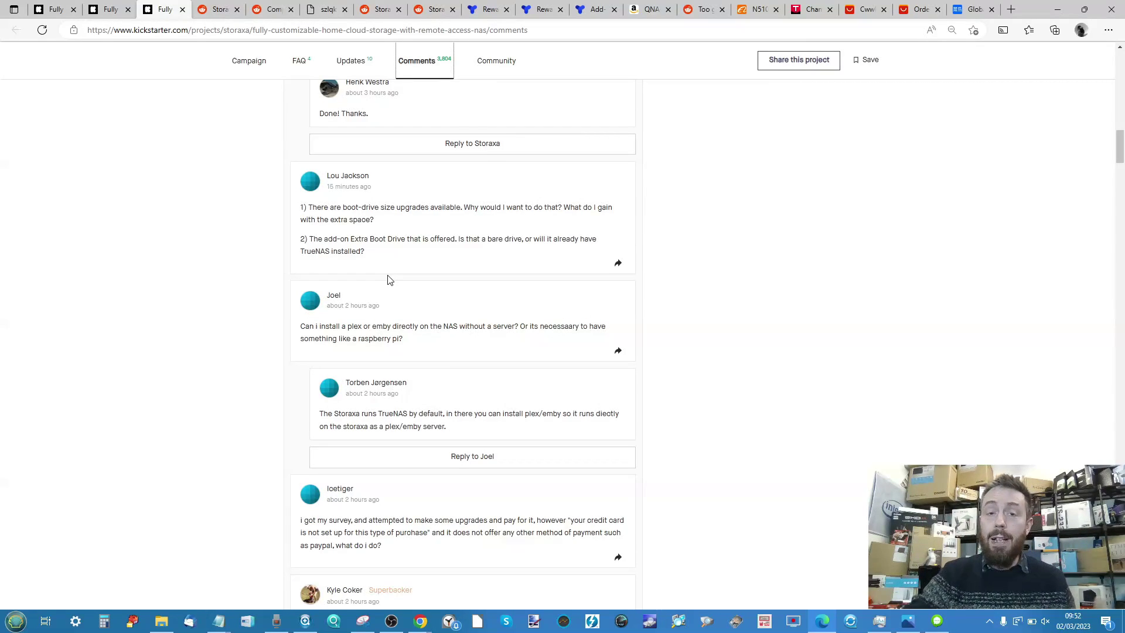
scroll(389, 279, "down", 5)
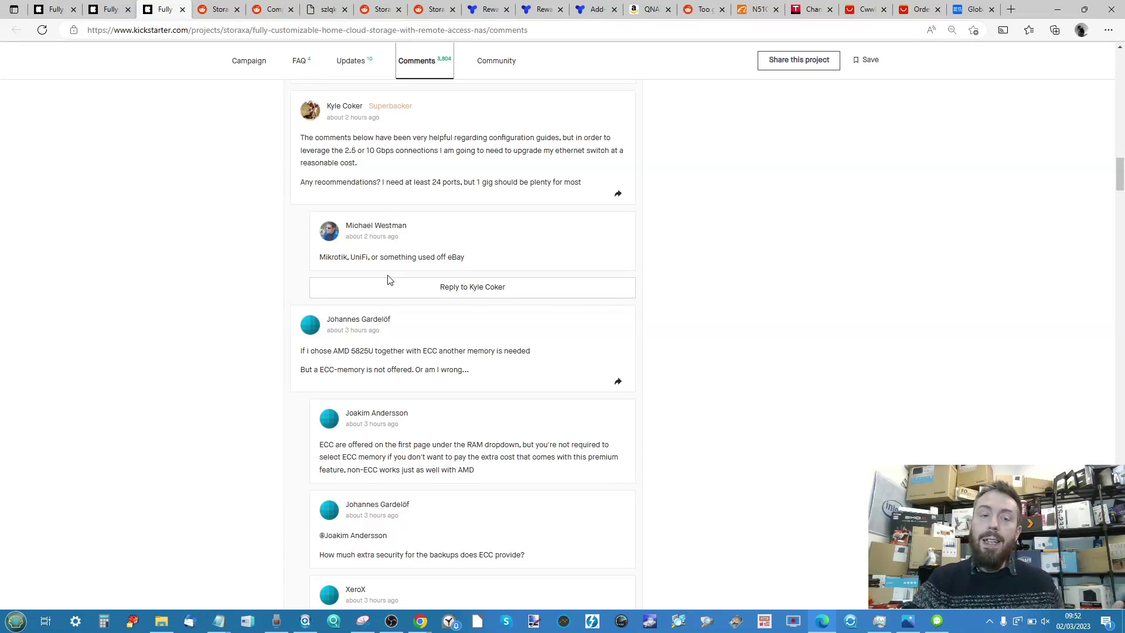
scroll(390, 280, "up", 1)
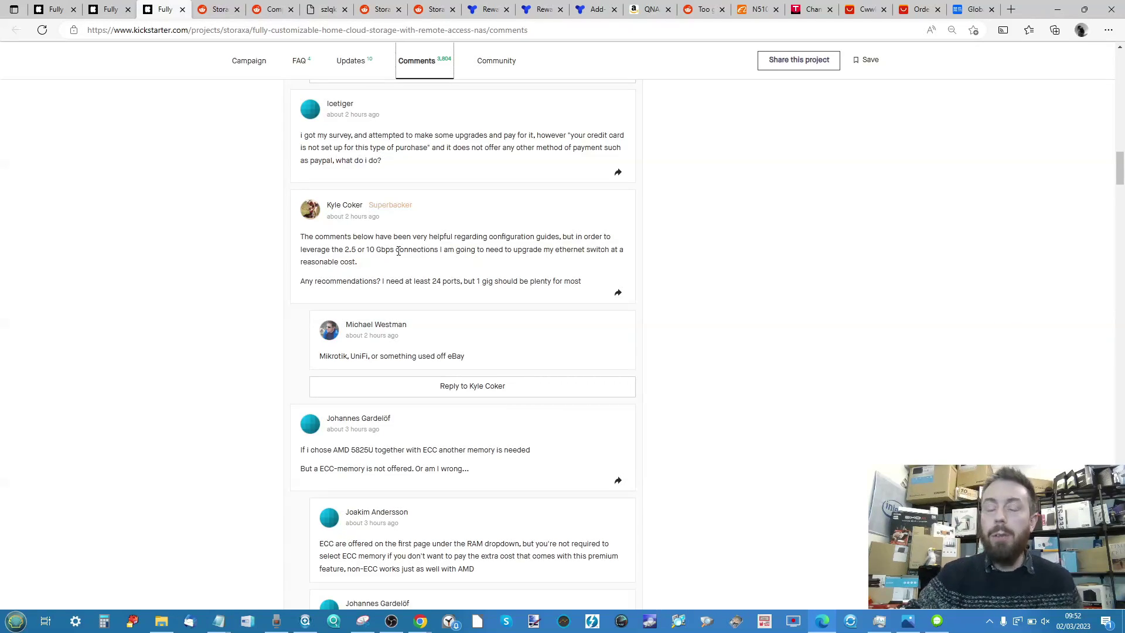
scroll(322, 431, "down", 1)
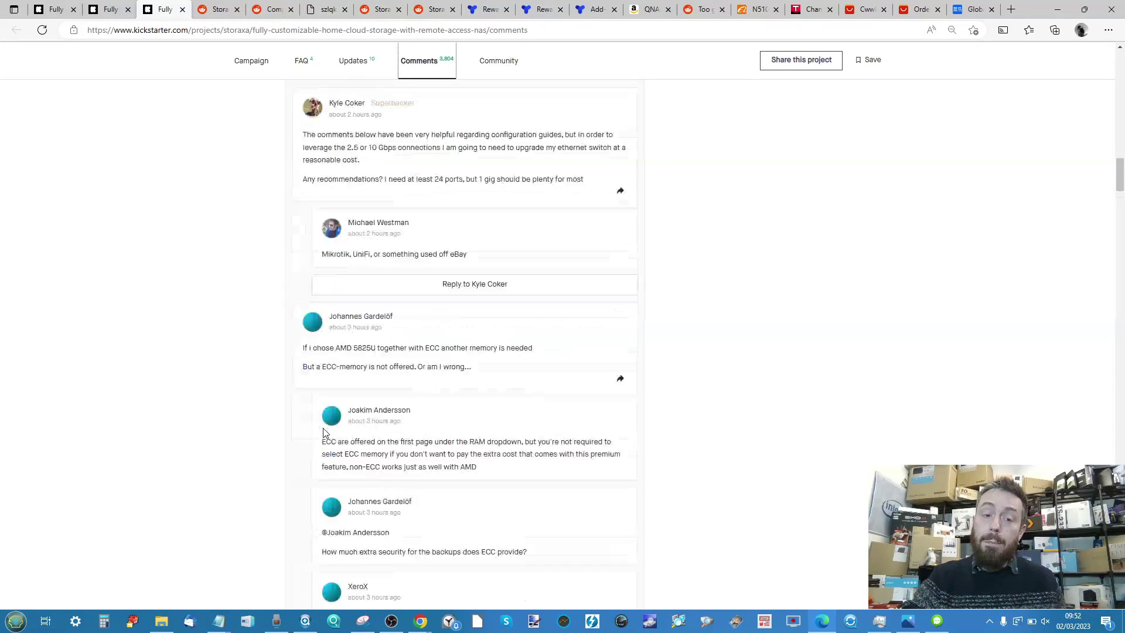
scroll(322, 431, "down", 3)
scroll(323, 431, "down", 2)
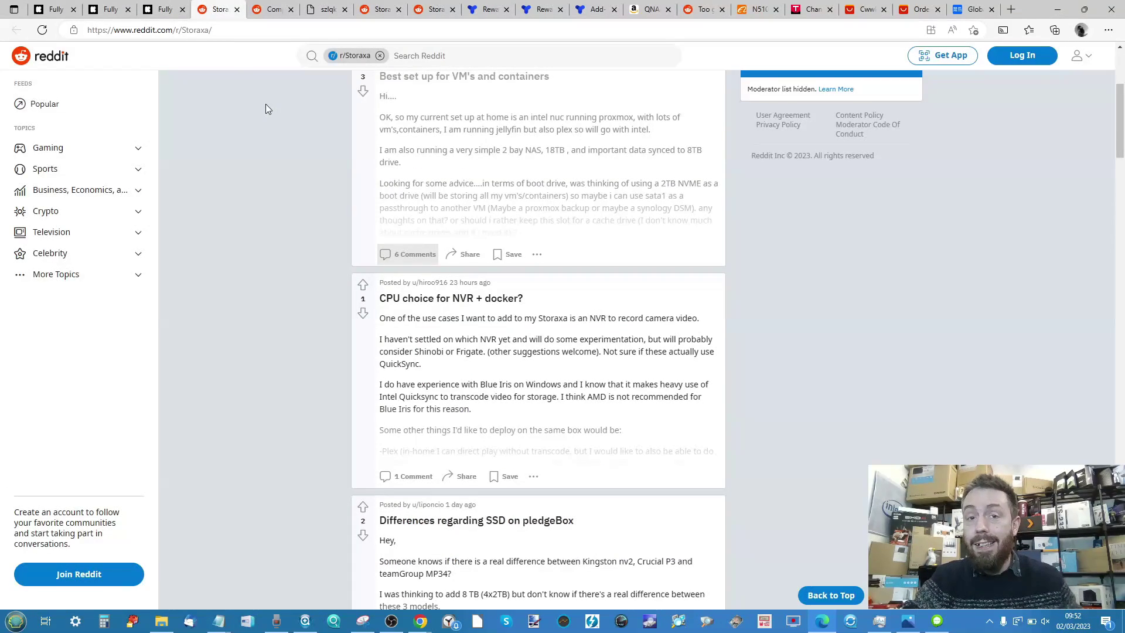
scroll(566, 332, "up", 3)
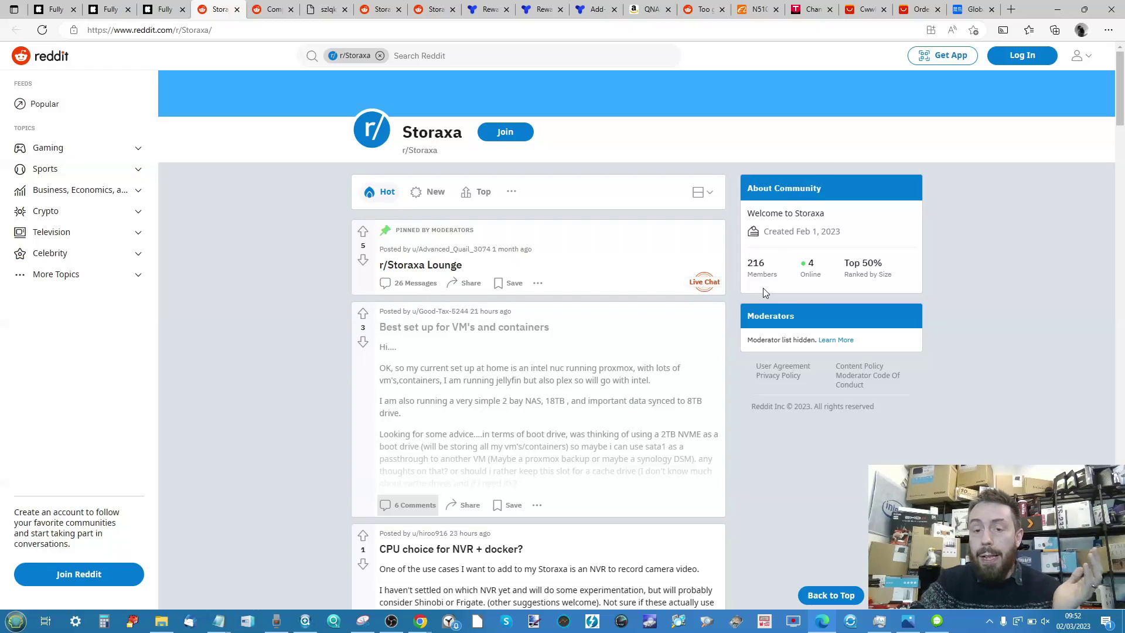
scroll(763, 288, "up", 5)
scroll(763, 287, "down", 5)
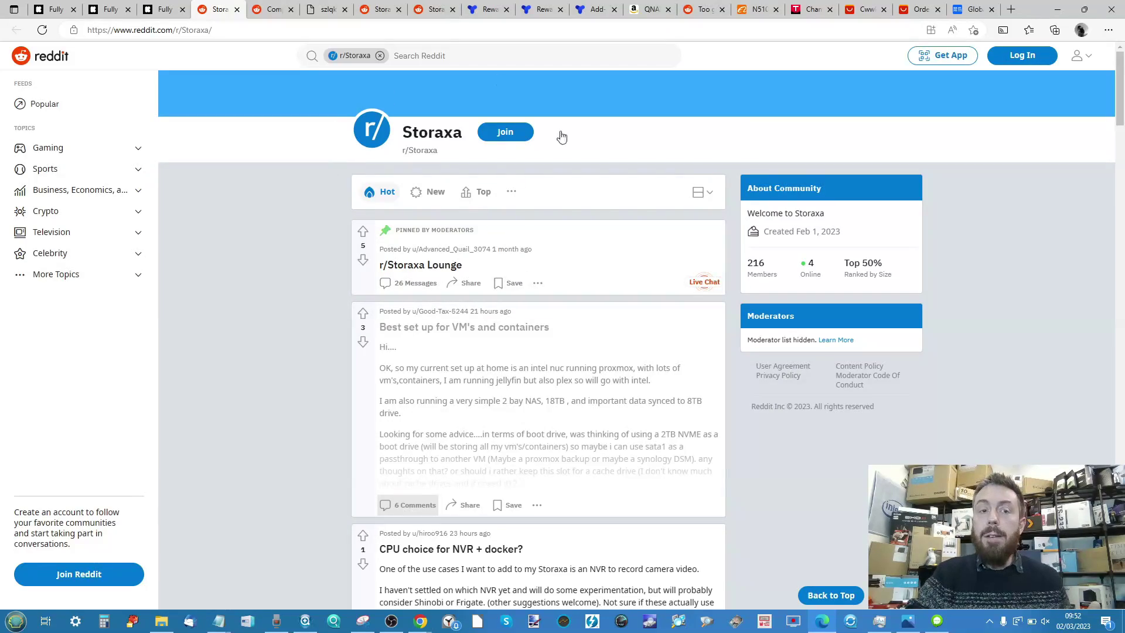
scroll(593, 384, "down", 3)
scroll(594, 384, "down", 3)
scroll(593, 384, "down", 2)
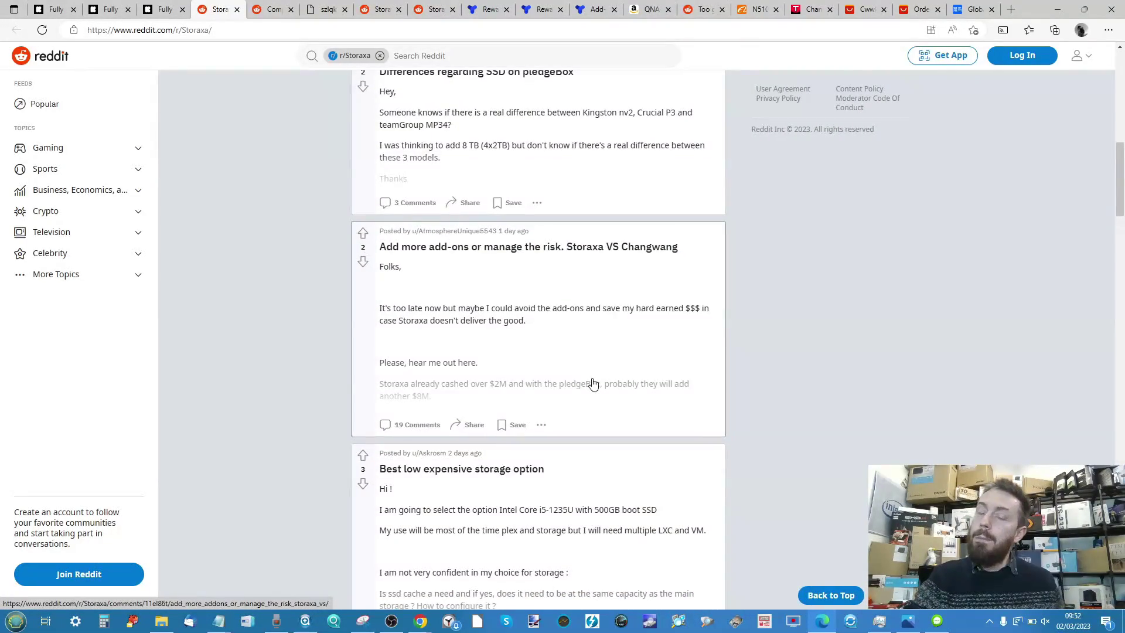
scroll(593, 384, "up", 5)
scroll(593, 384, "up", 1)
scroll(593, 384, "down", 6)
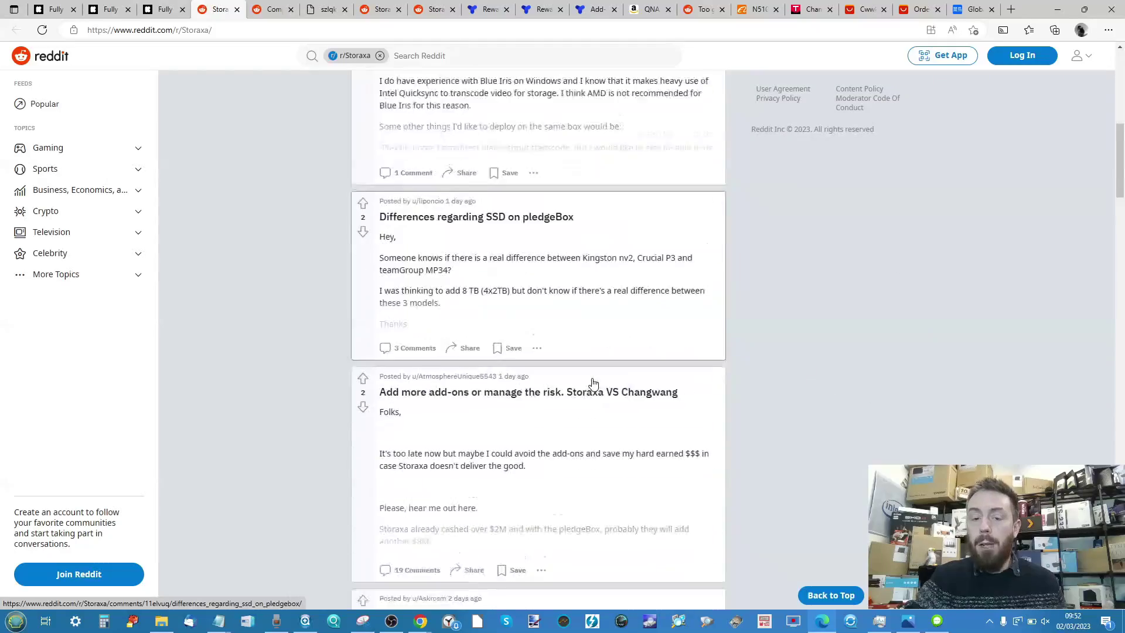
scroll(593, 385, "down", 2)
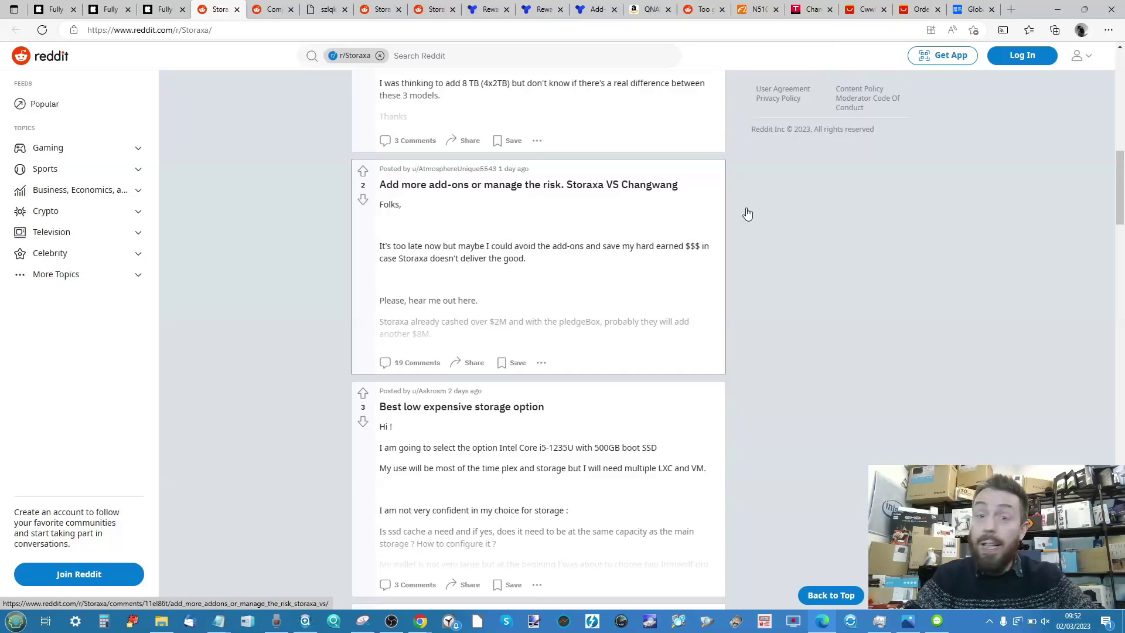
Step: Switch to the r/Storaxa post 'Compact overview comparing three CPU options'
left_click(273, 9)
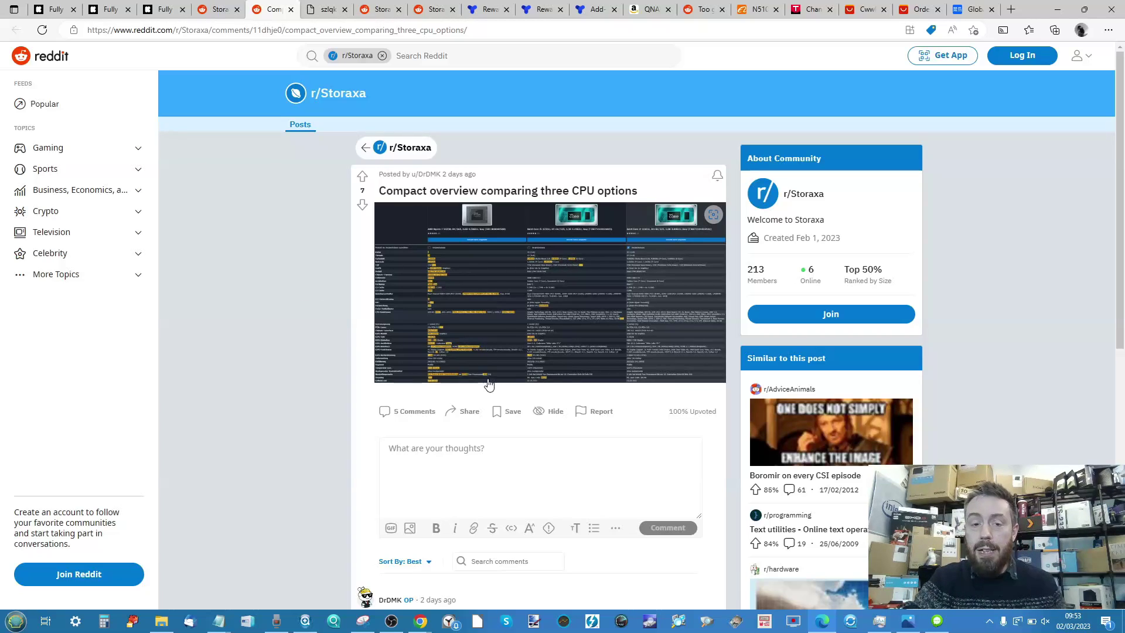
scroll(490, 382, "down", 3)
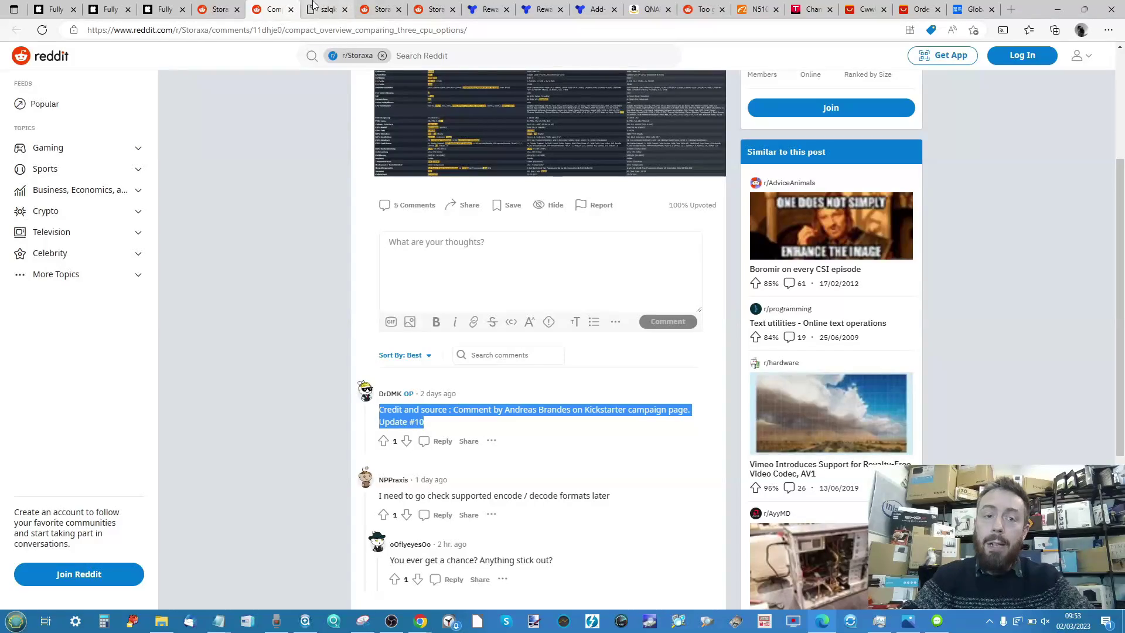
Step: View the full-size CPU comparison table image for Ryzen 7 5825U, i5-1235U and i7-1265U
left_click(325, 9)
left_click(498, 270)
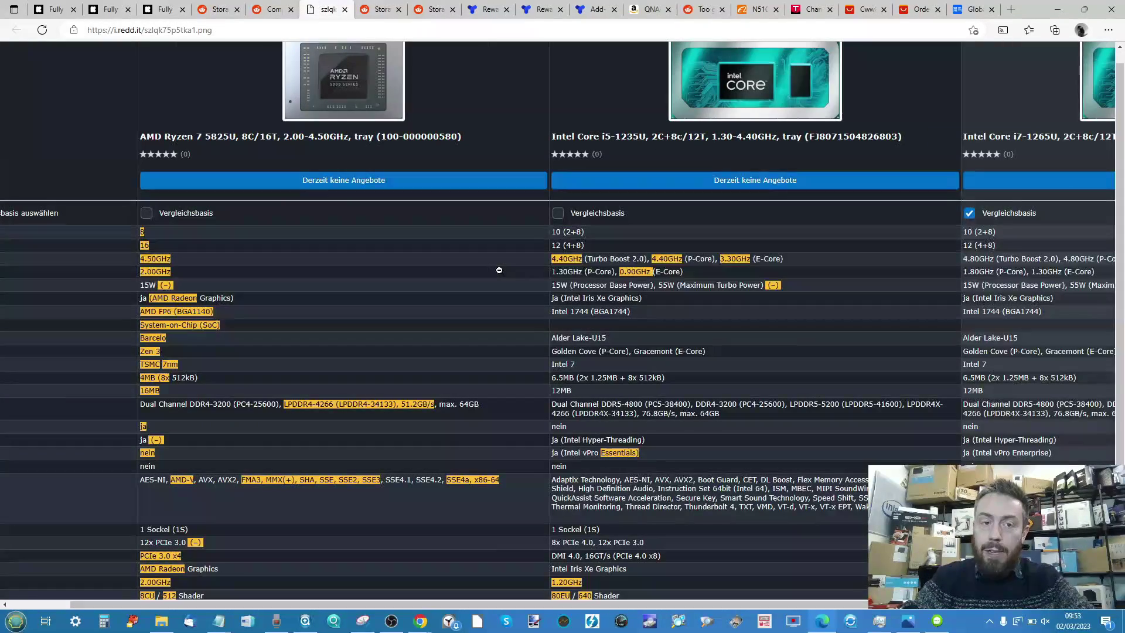
left_click(498, 270)
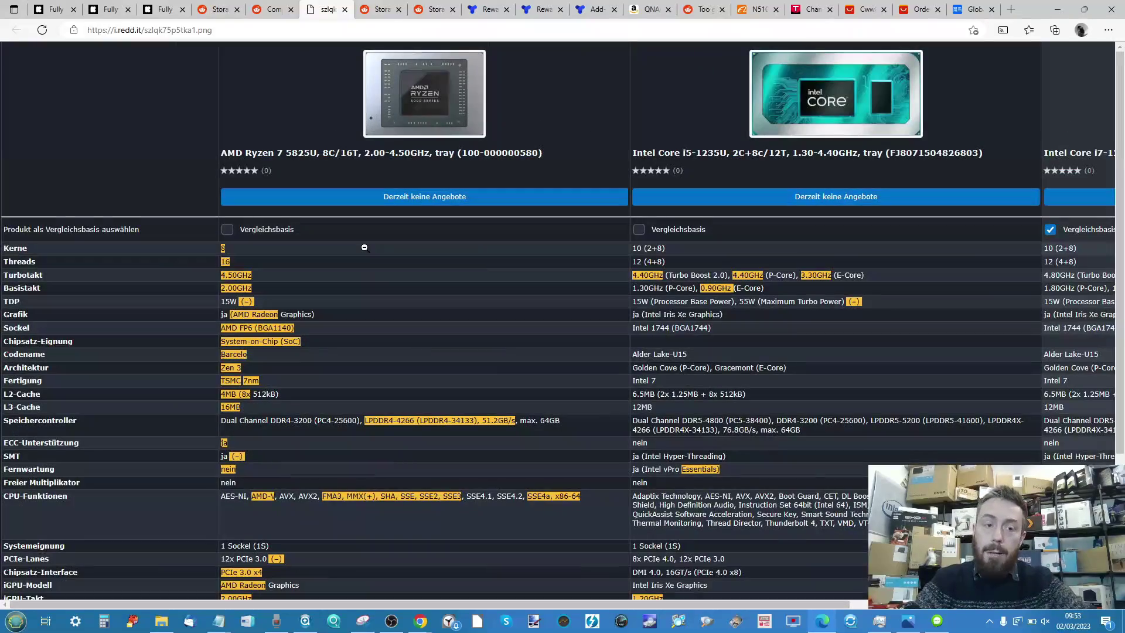
left_click(407, 247)
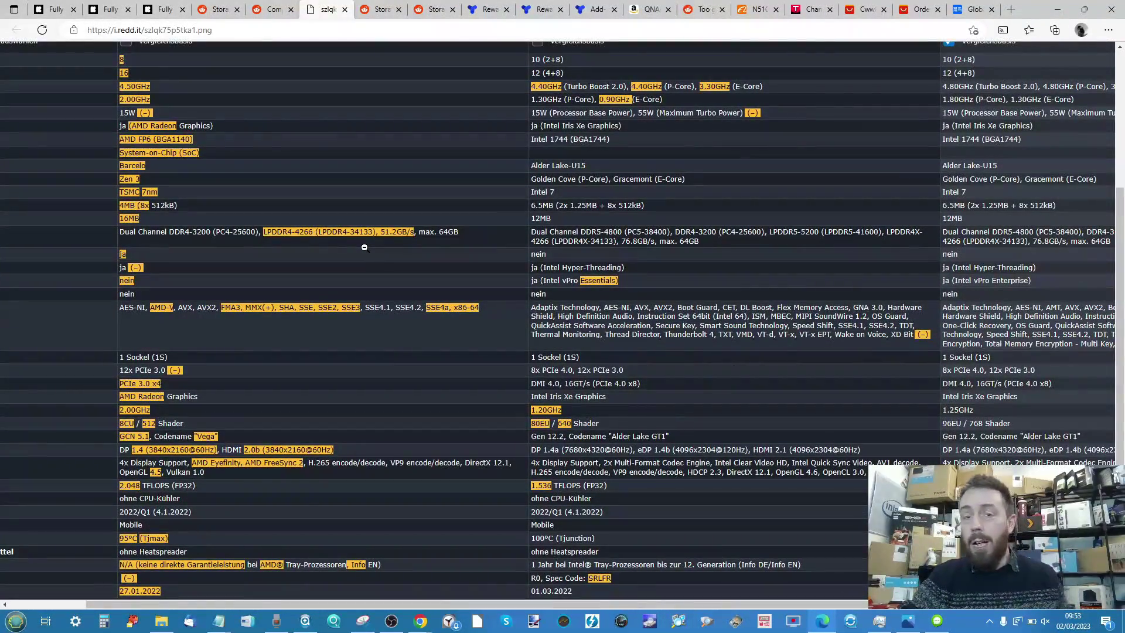
right_click(365, 249)
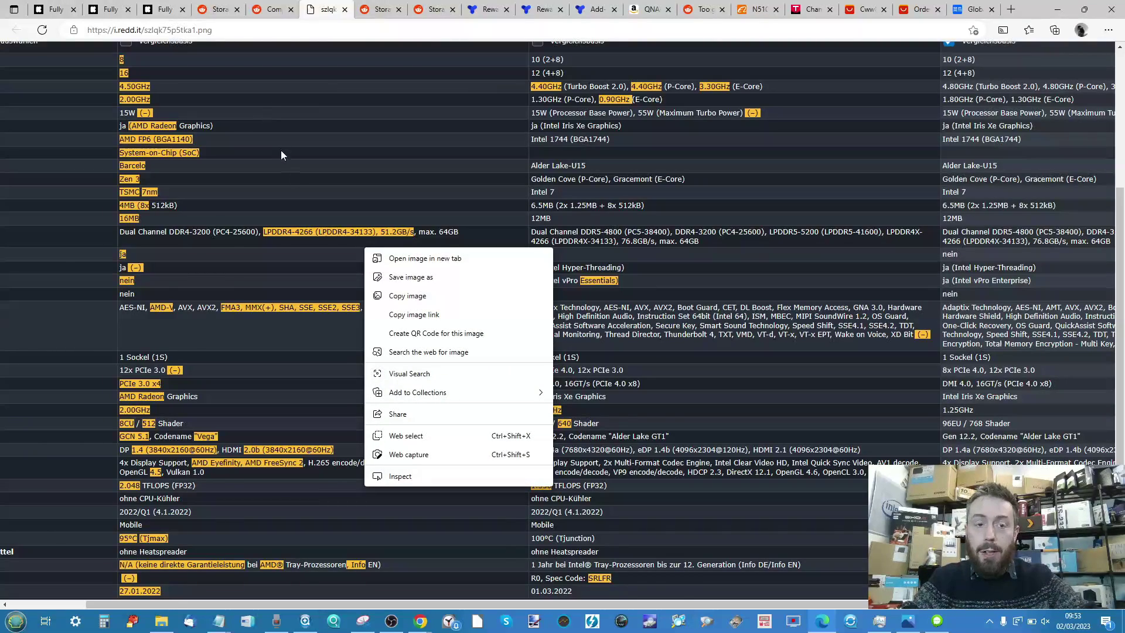
left_click(355, 205)
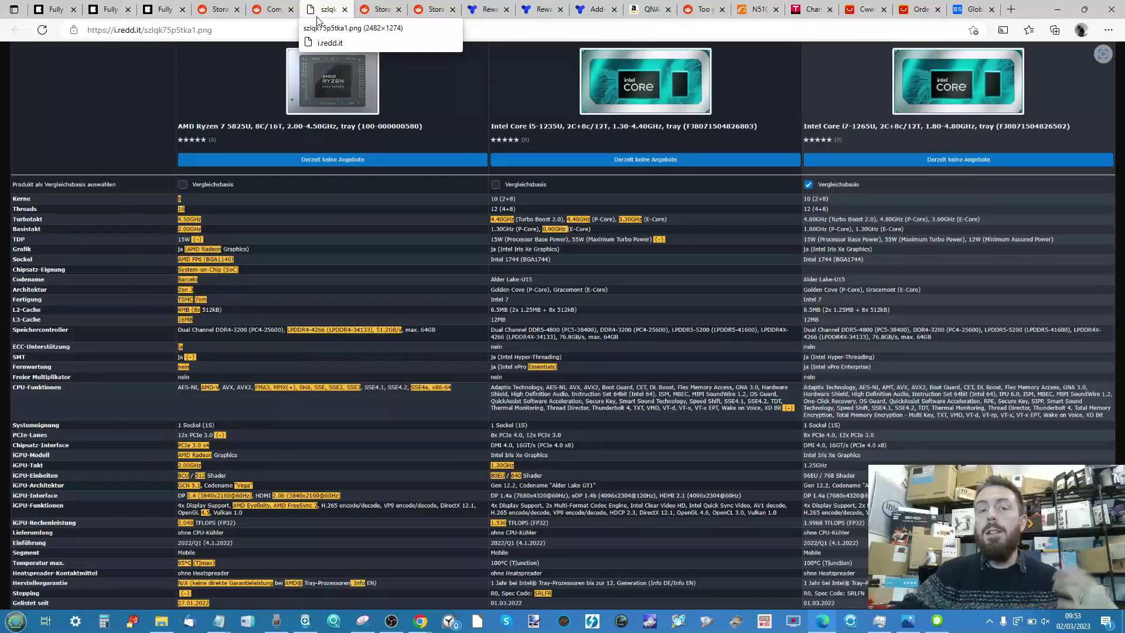
left_click(373, 12)
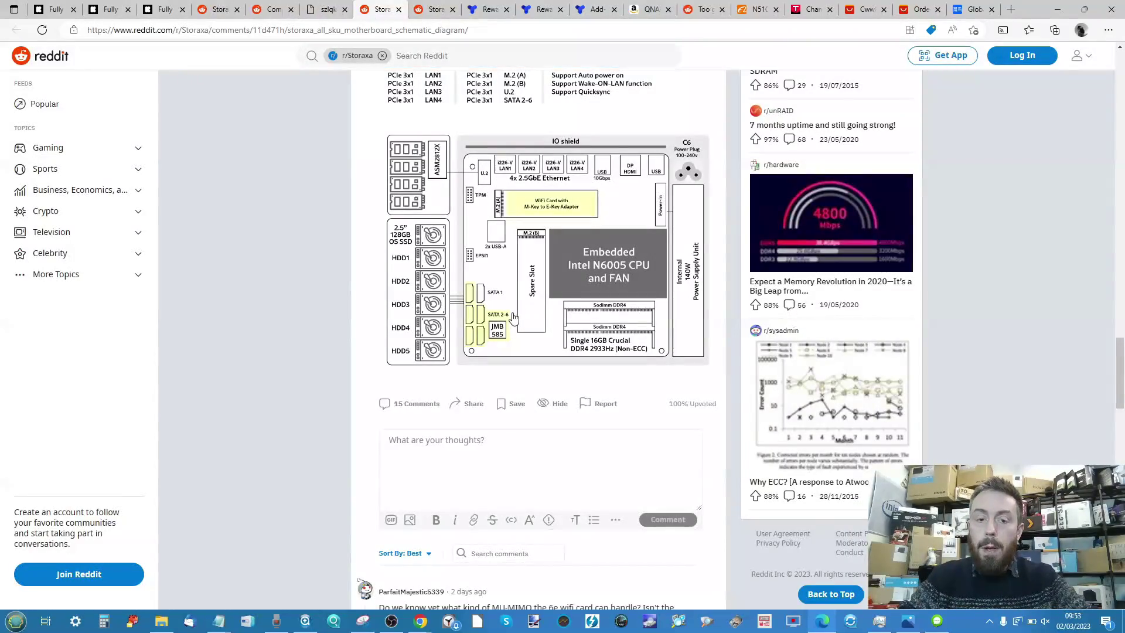
scroll(514, 318, "up", 5)
scroll(513, 319, "up", 10)
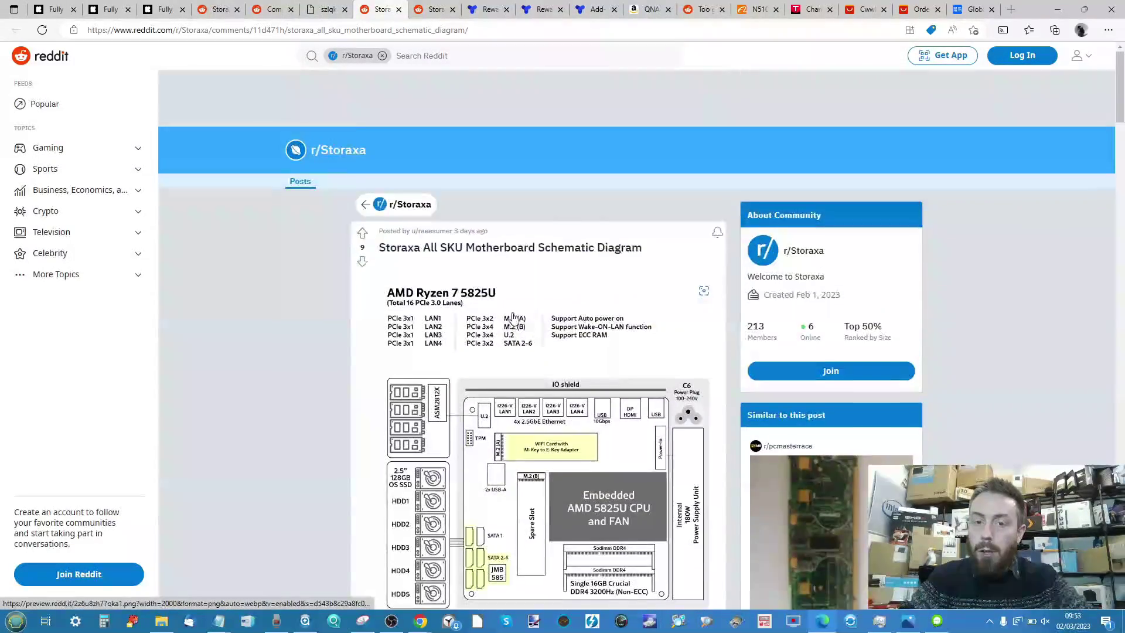
scroll(514, 318, "down", 1)
scroll(510, 312, "up", 5, "ctrl")
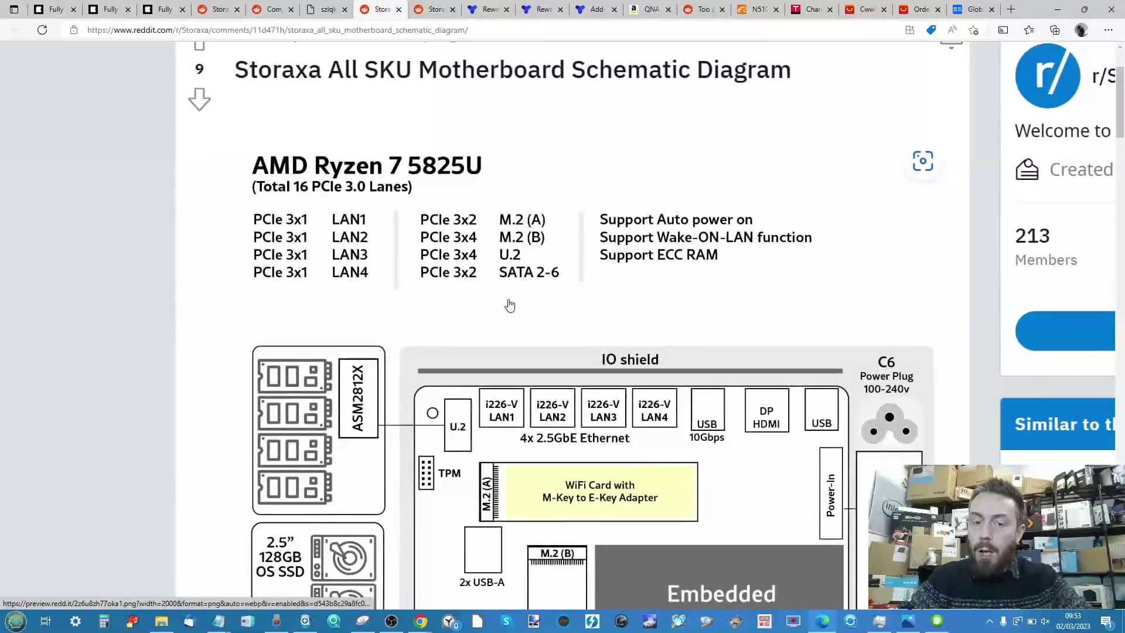
scroll(510, 305, "down", 3)
scroll(508, 303, "down", 2, "ctrl")
scroll(510, 303, "up", 1, "ctrl")
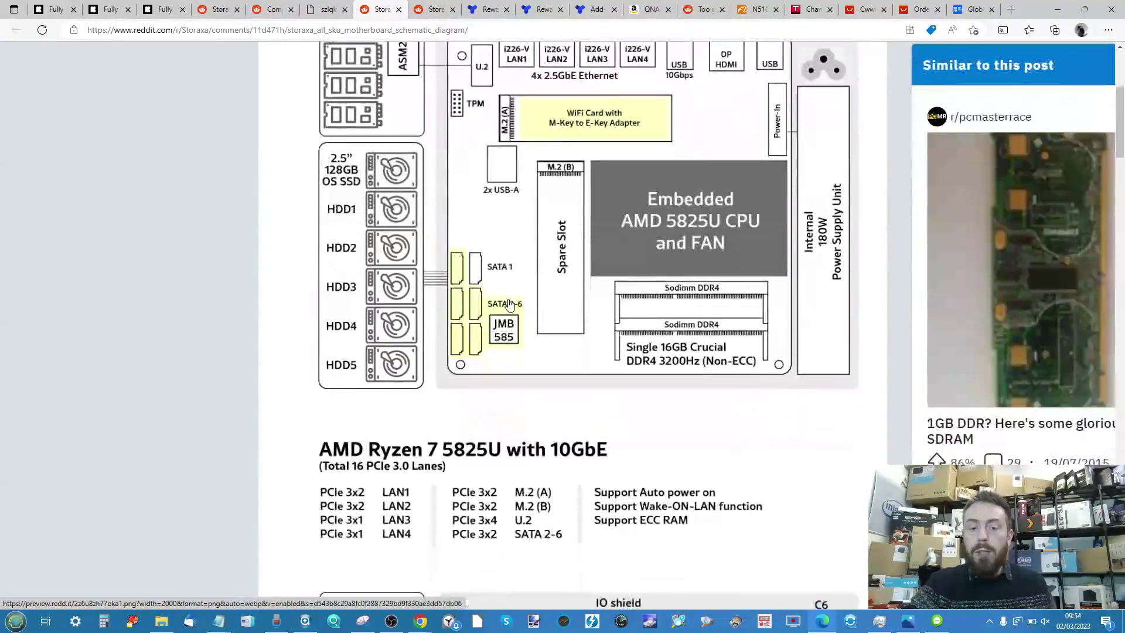
scroll(508, 303, "up", 3)
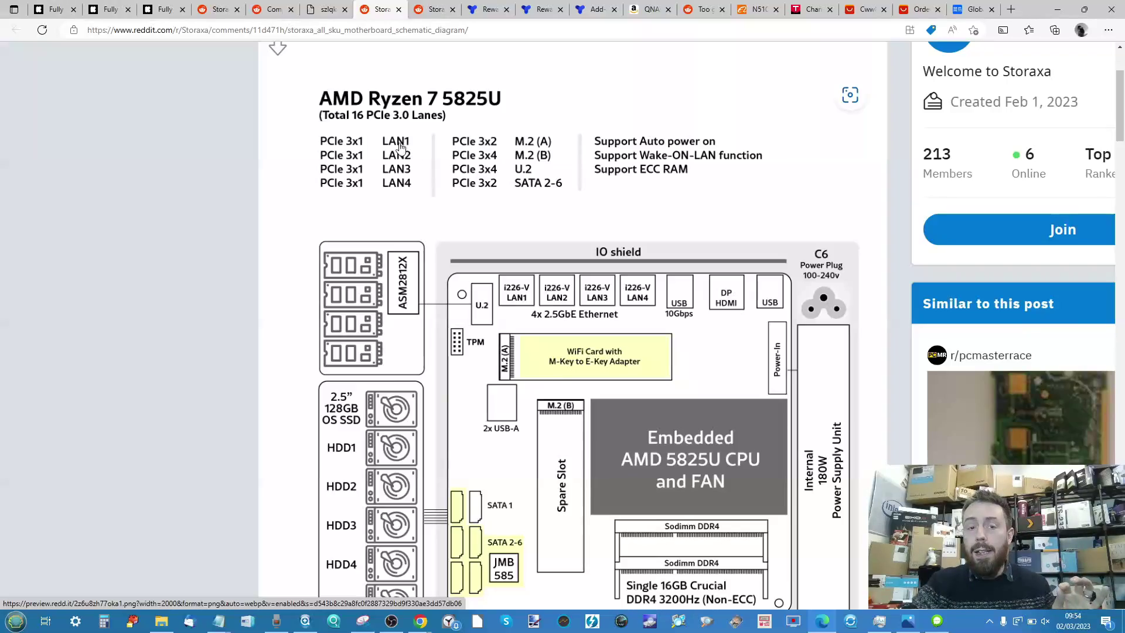
scroll(437, 169, "down", 2, "ctrl")
scroll(437, 169, "down", 1)
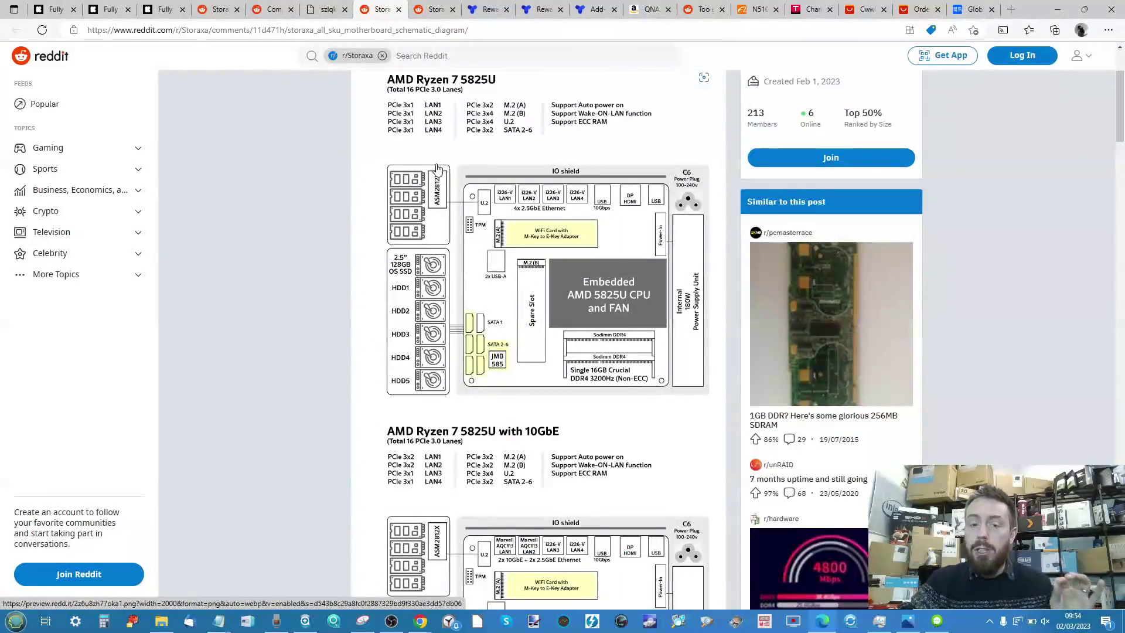
scroll(437, 169, "down", 3)
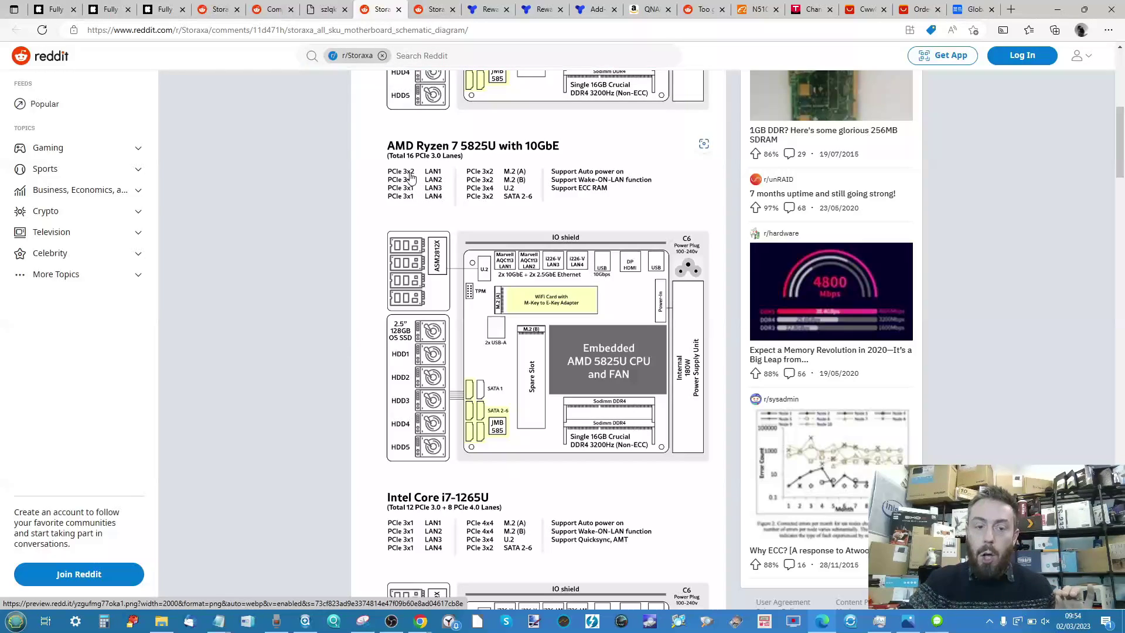
scroll(410, 177, "down", 3)
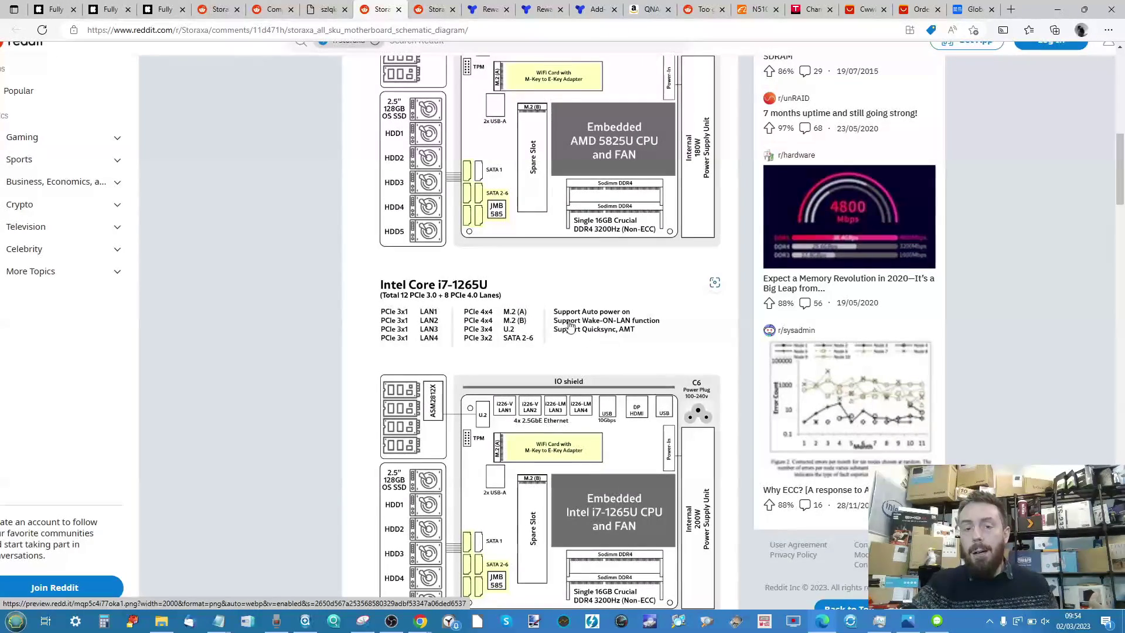
scroll(510, 333, "down", 3)
scroll(604, 321, "down", 3)
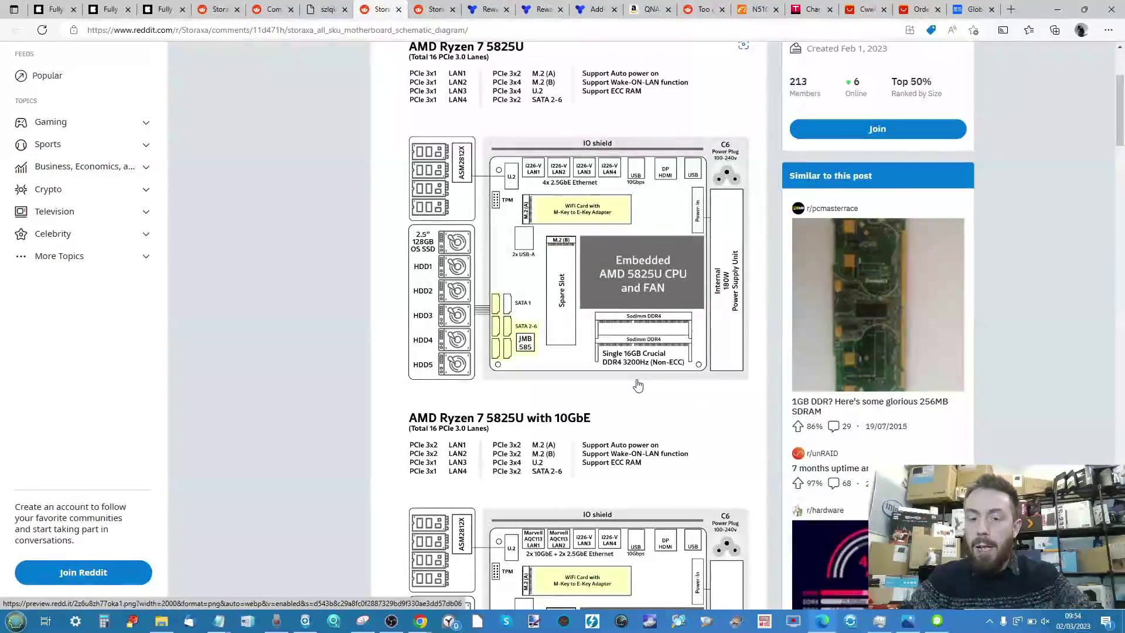
scroll(648, 281, "down", 4)
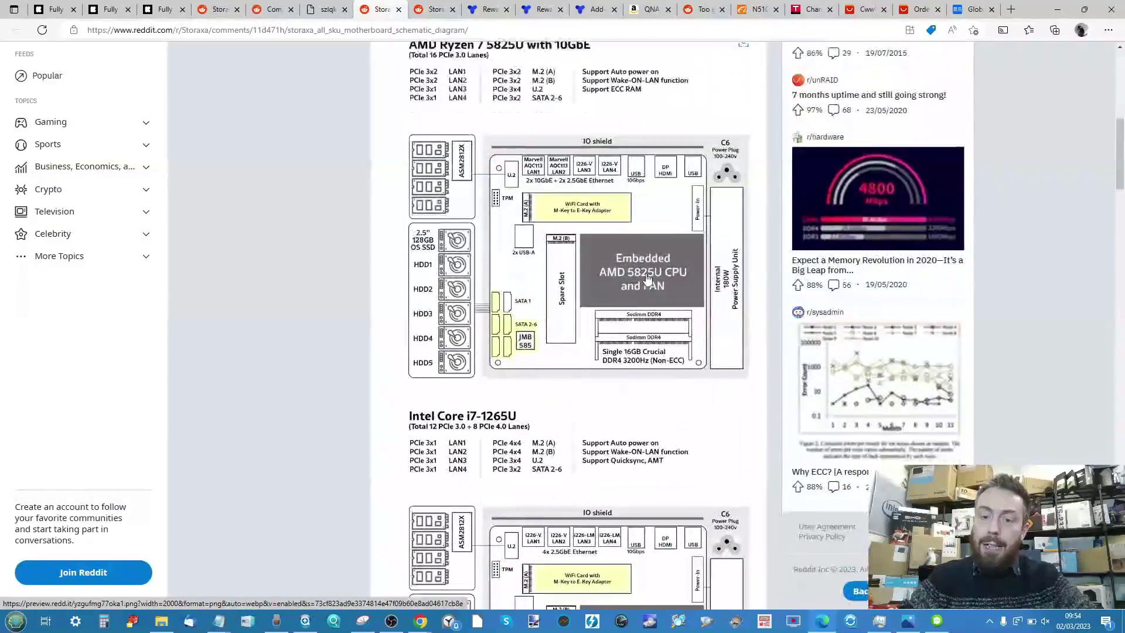
scroll(648, 280, "down", 4)
scroll(647, 279, "down", 2)
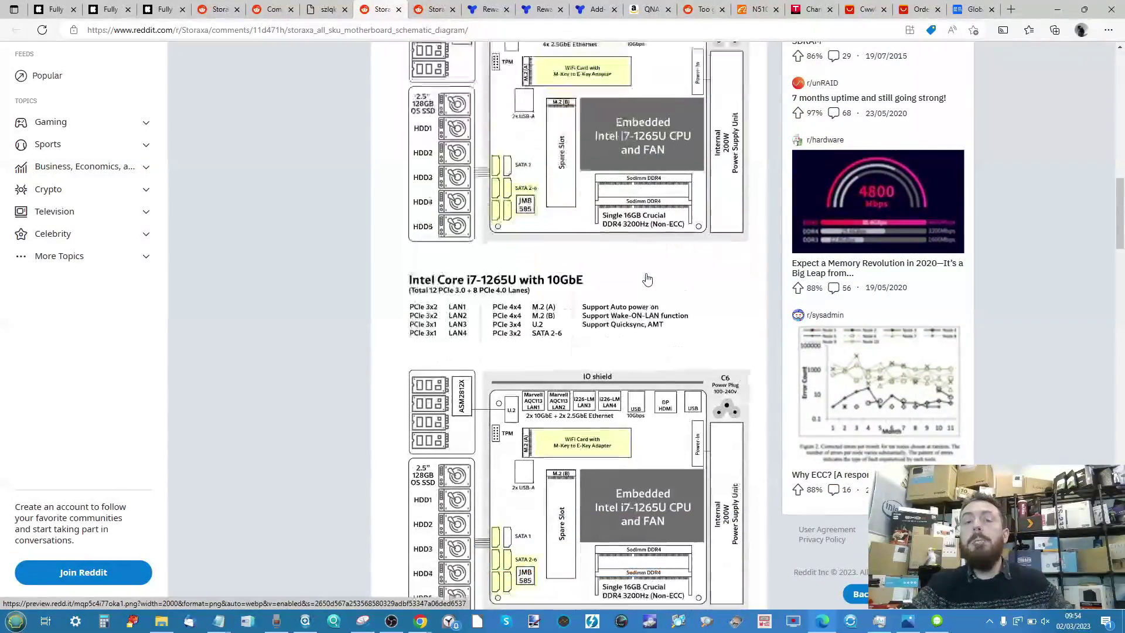
scroll(647, 280, "down", 2)
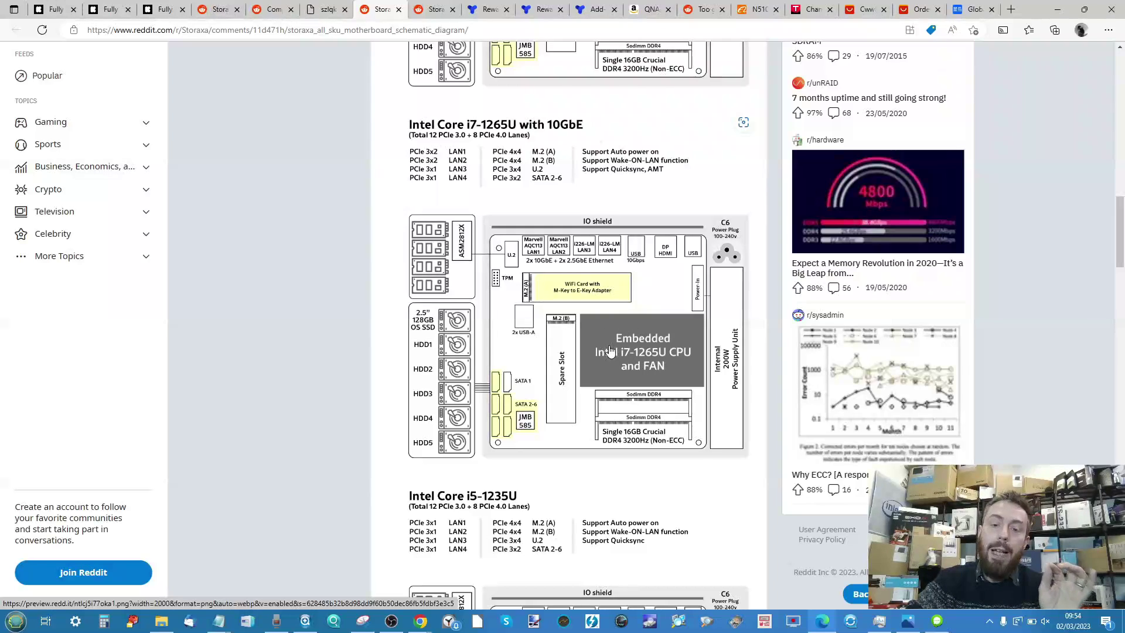
scroll(615, 342, "down", 1)
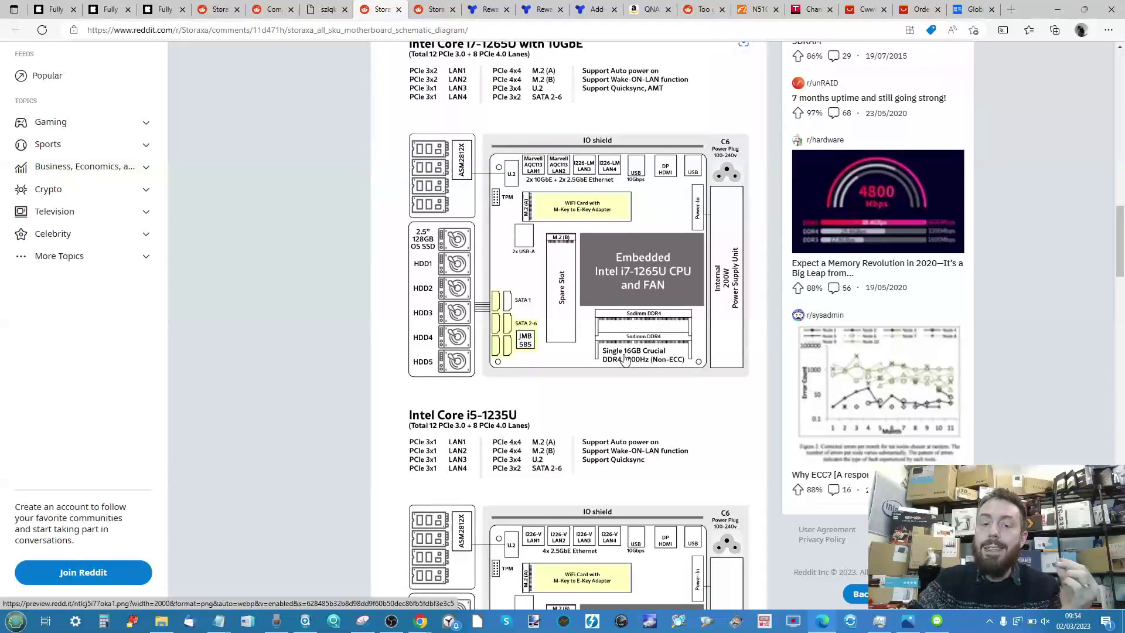
scroll(624, 360, "up", 4)
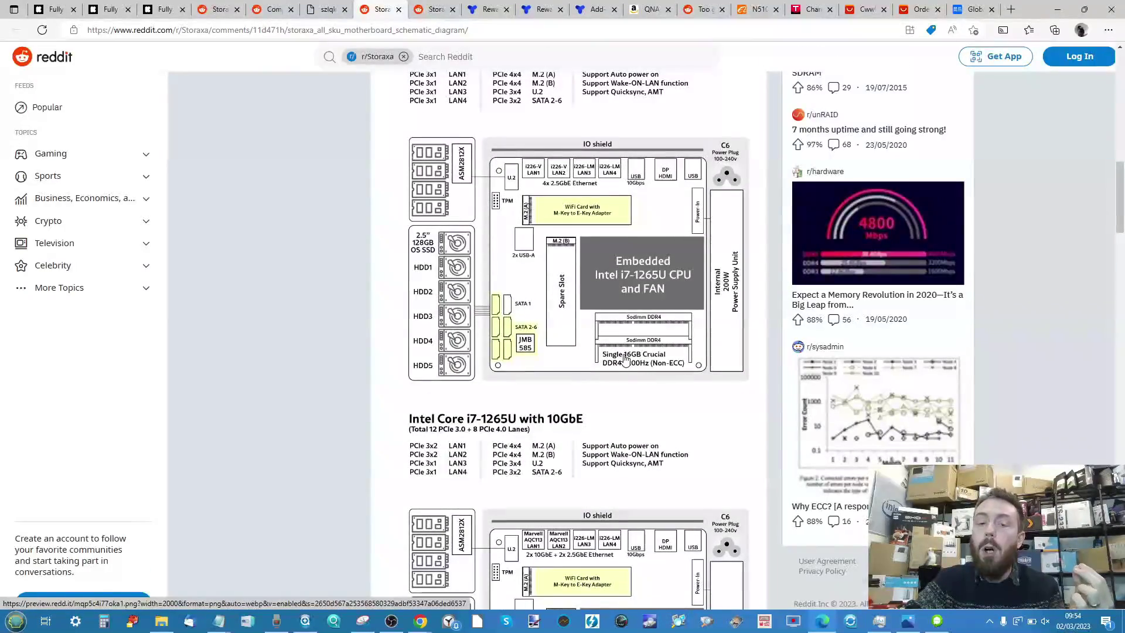
scroll(626, 361, "down", 3)
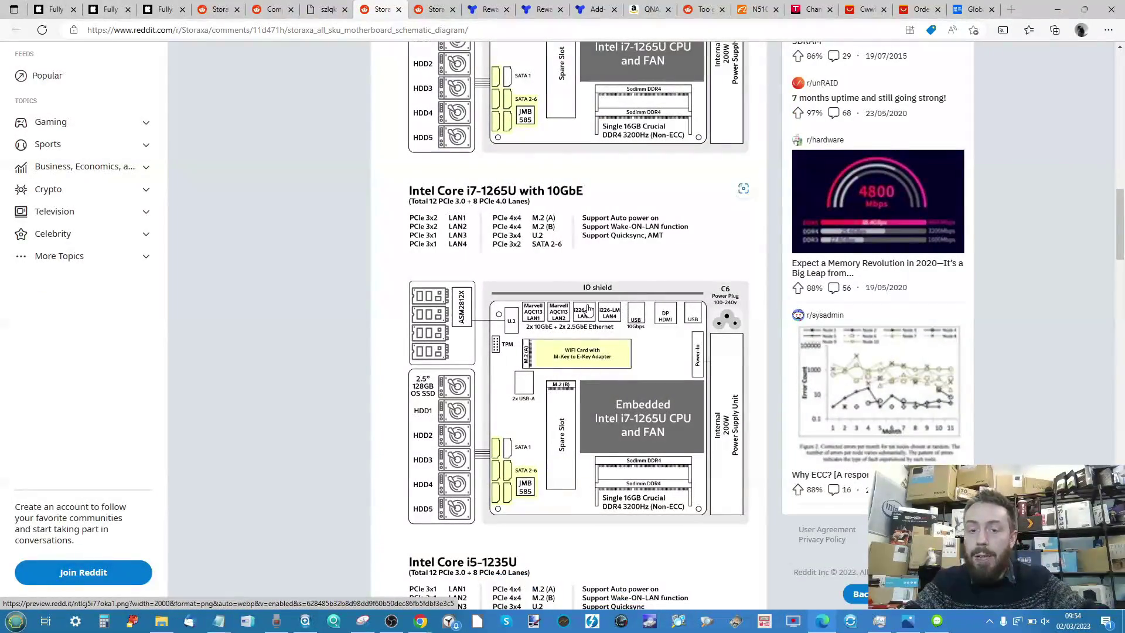
scroll(635, 374, "up", 4)
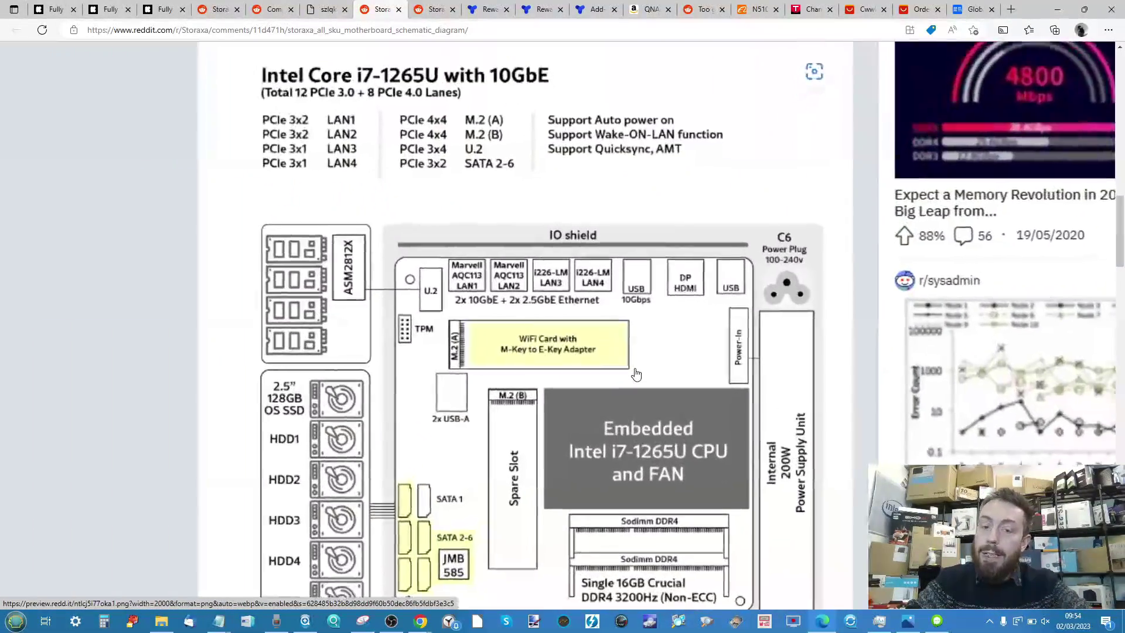
scroll(475, 268, "down", 1)
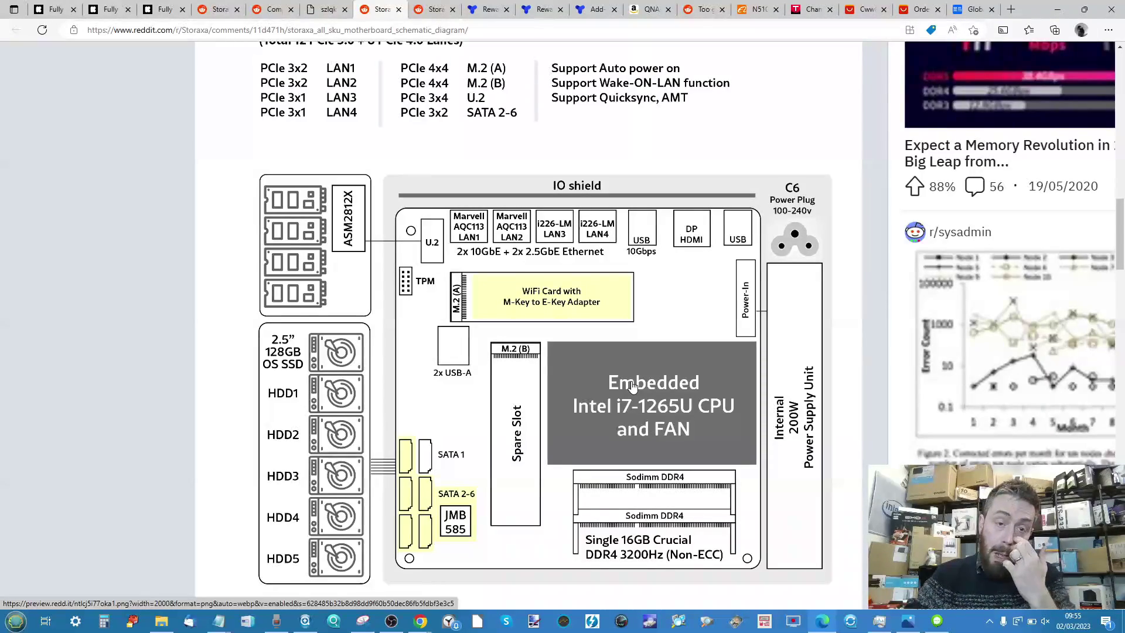
scroll(584, 356, "down", 2, "ctrl")
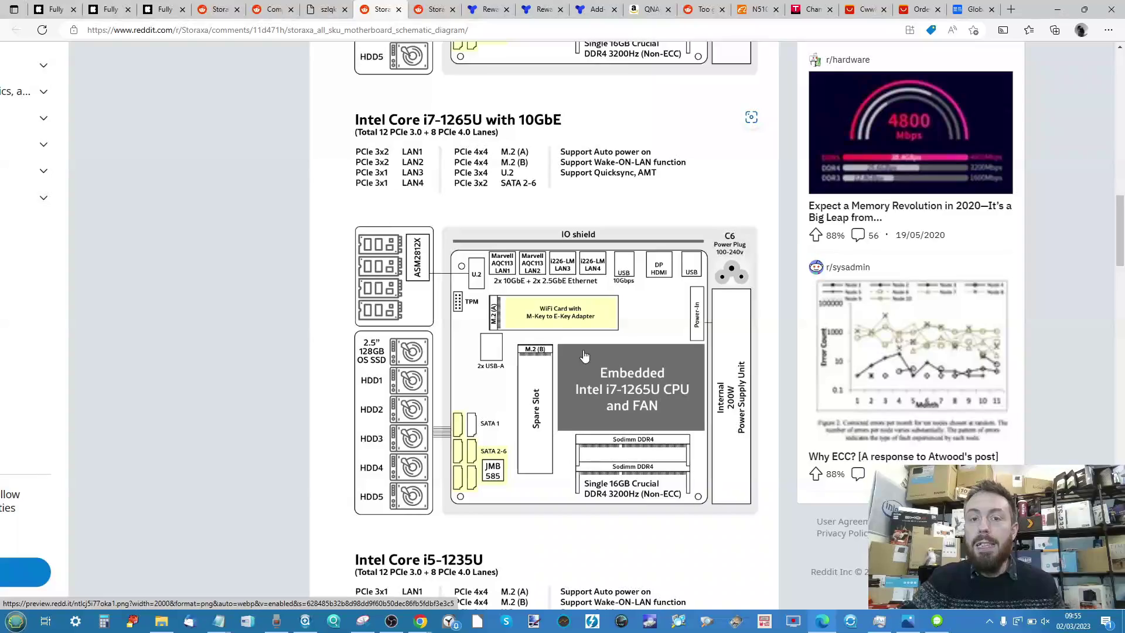
scroll(585, 356, "down", 2, "ctrl")
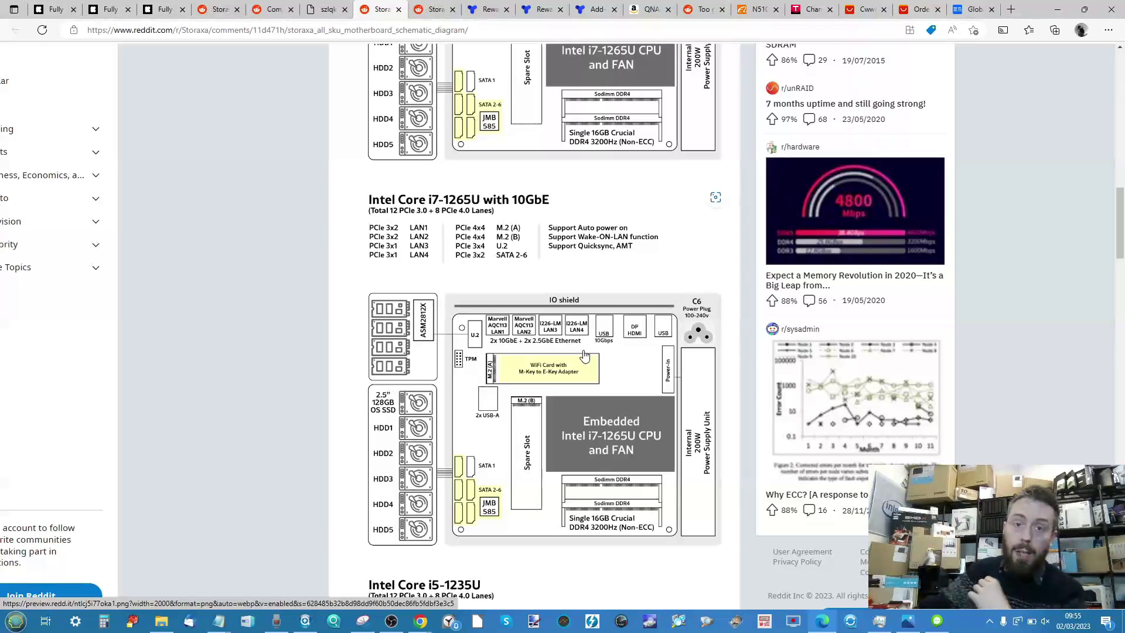
scroll(588, 343, "down", 3)
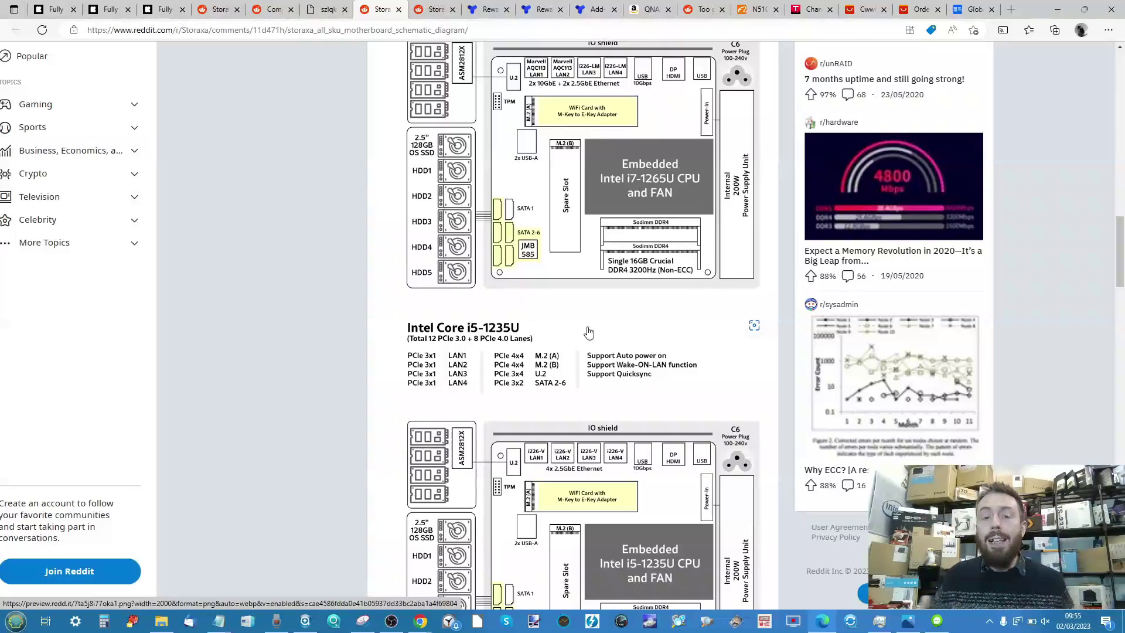
scroll(588, 333, "down", 1)
scroll(589, 332, "down", 3)
scroll(590, 332, "down", 3)
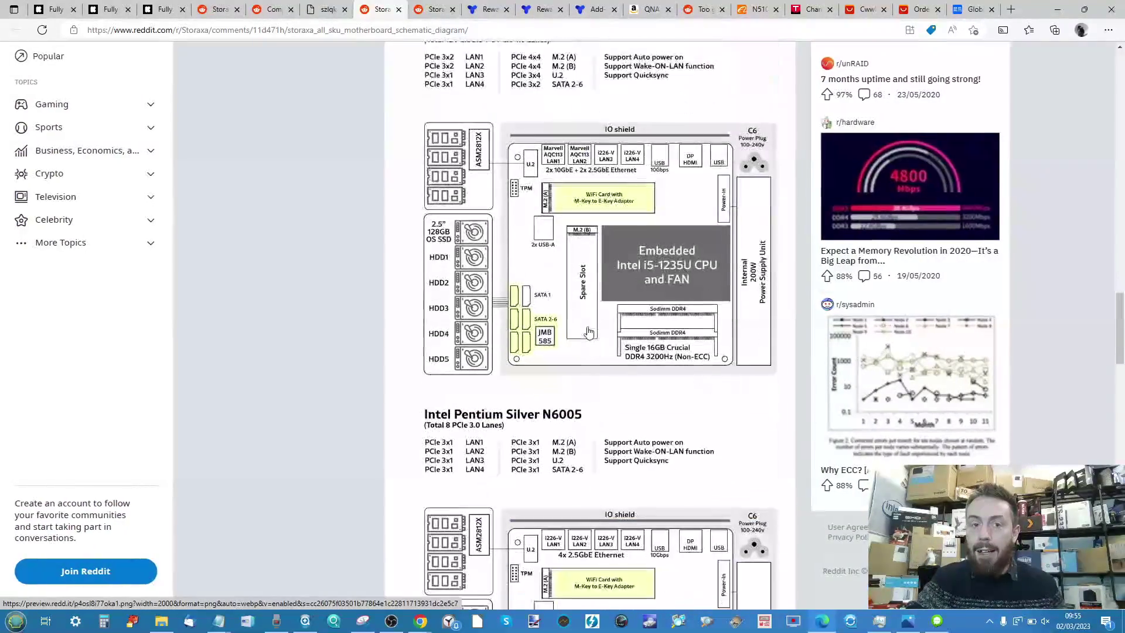
scroll(589, 332, "down", 1)
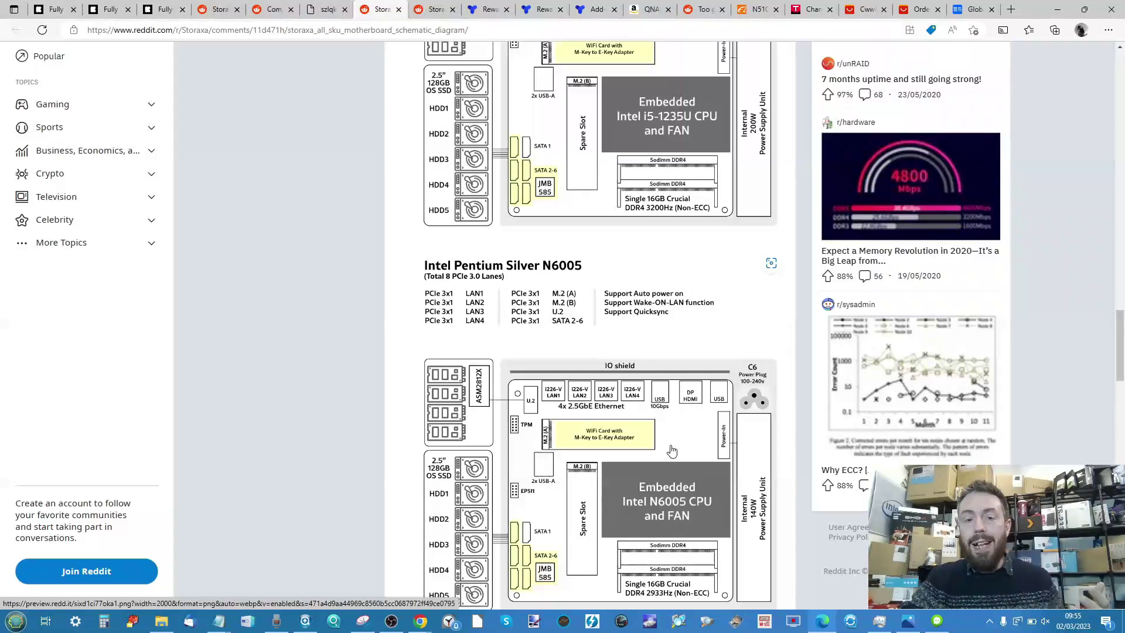
scroll(672, 451, "down", 2)
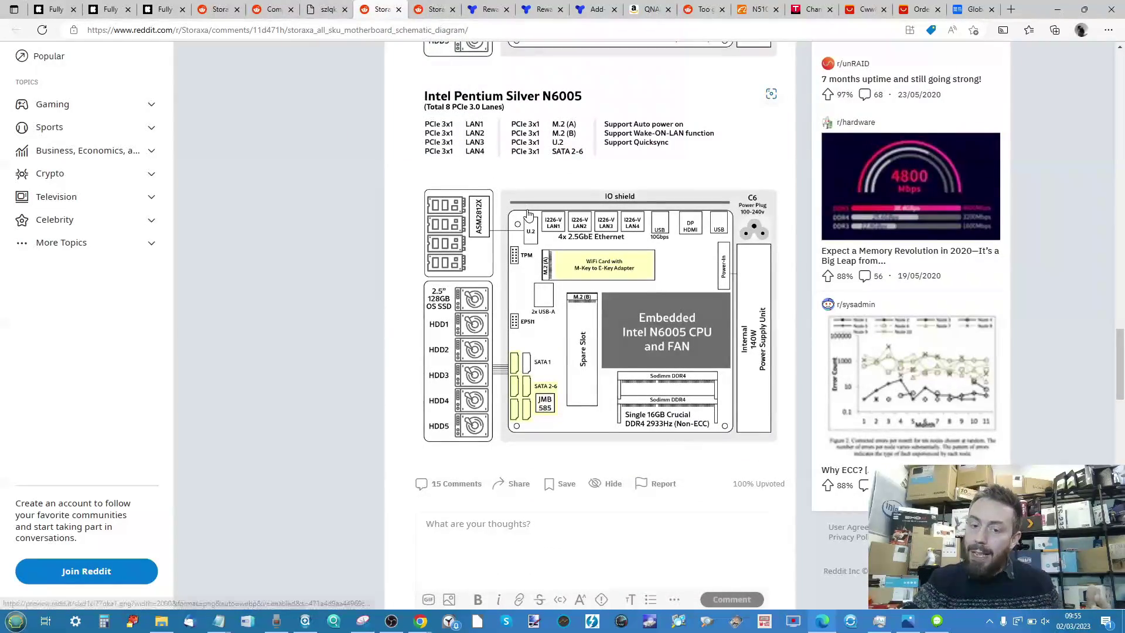
scroll(605, 149, "up", 10)
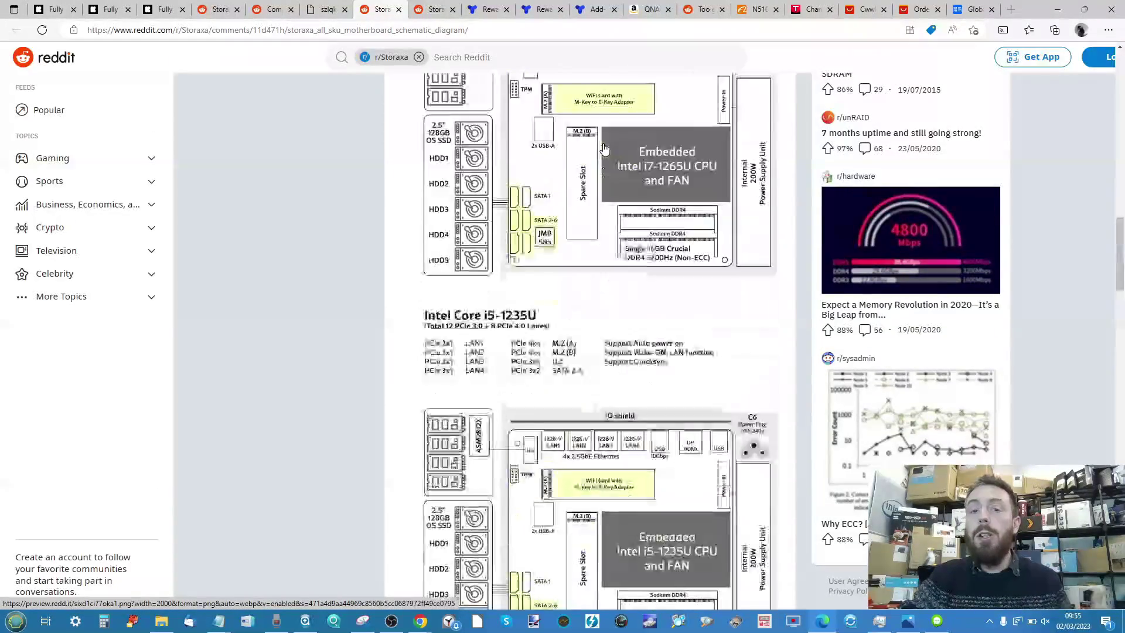
scroll(605, 150, "up", 5)
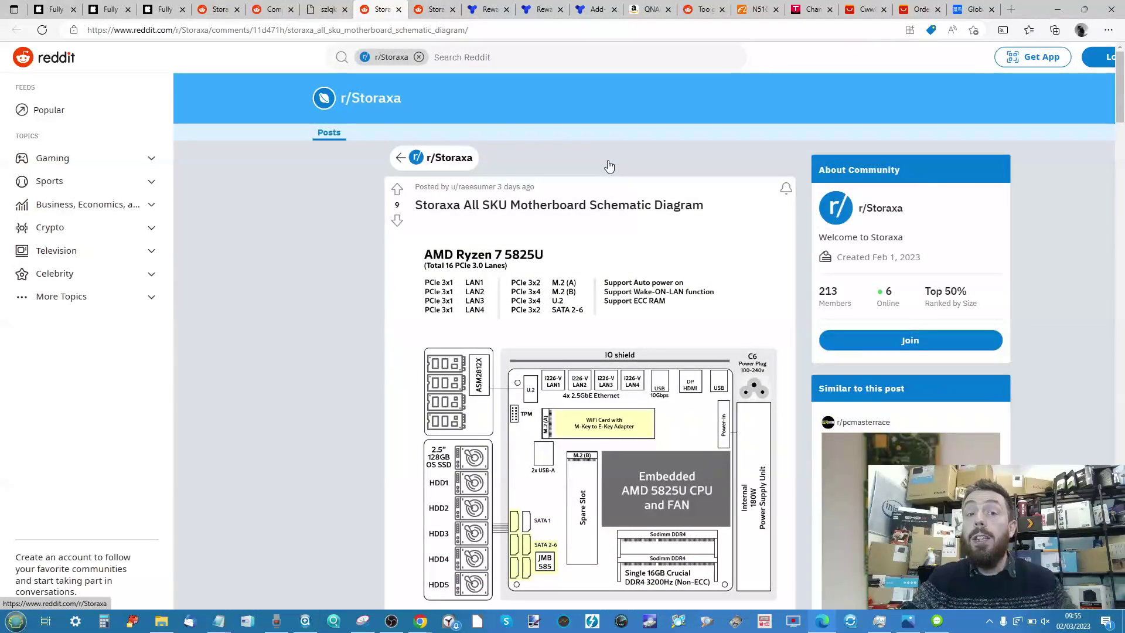
Step: Reach the PledgeBox Confirm Your Reward step showing the $239 CNY Special reward and $274 total
left_click(431, 8)
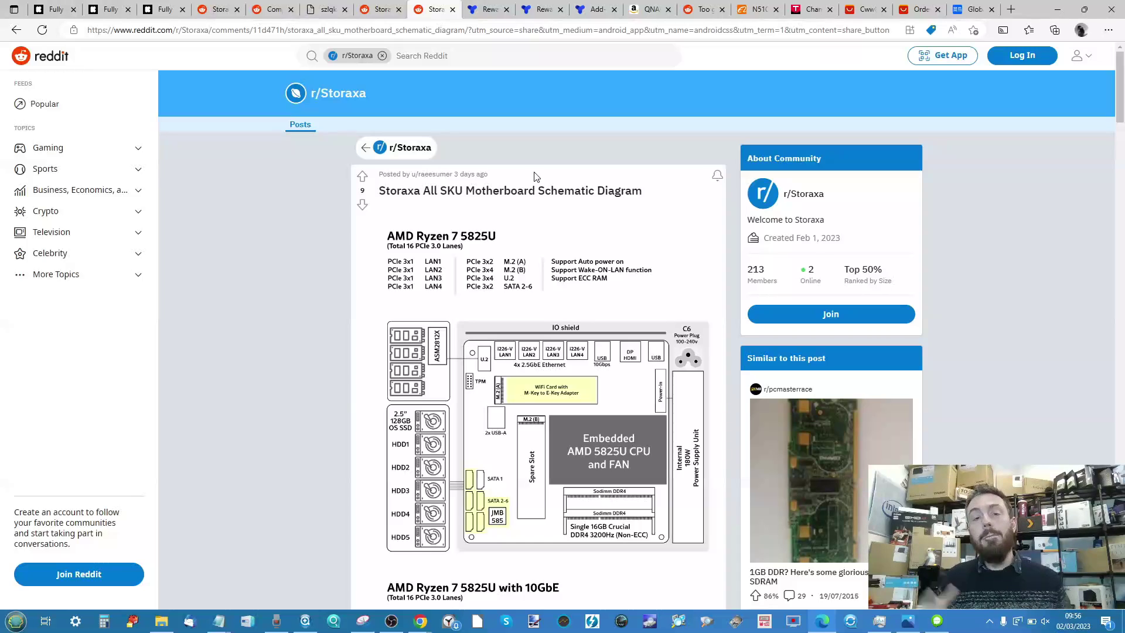
key("ctrl+Tab")
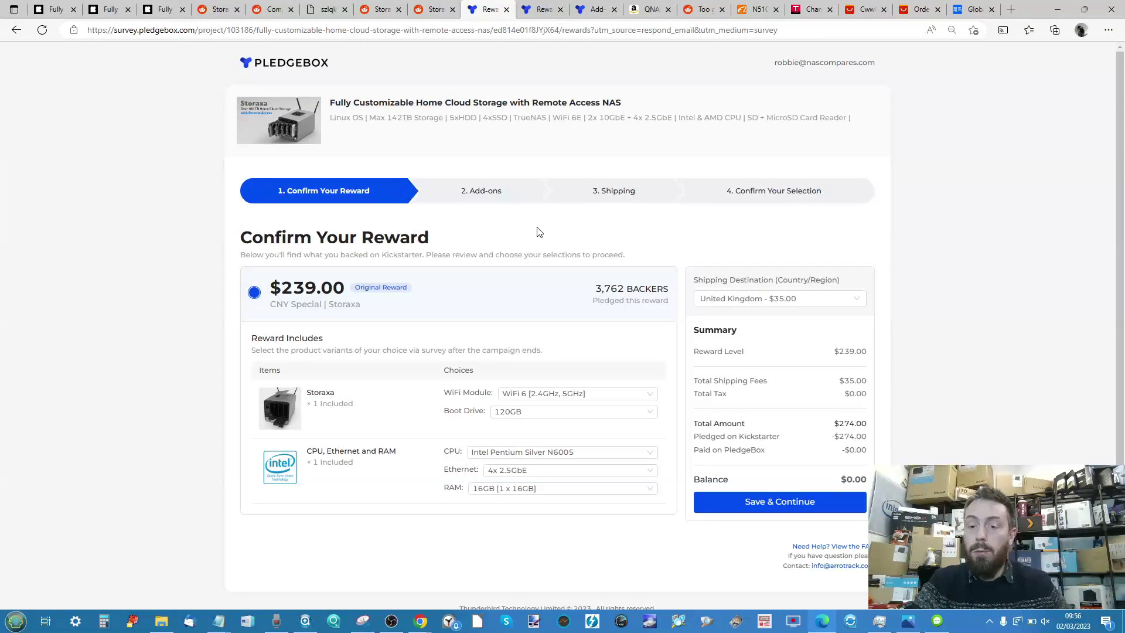
scroll(636, 265, "up", 2, "ctrl")
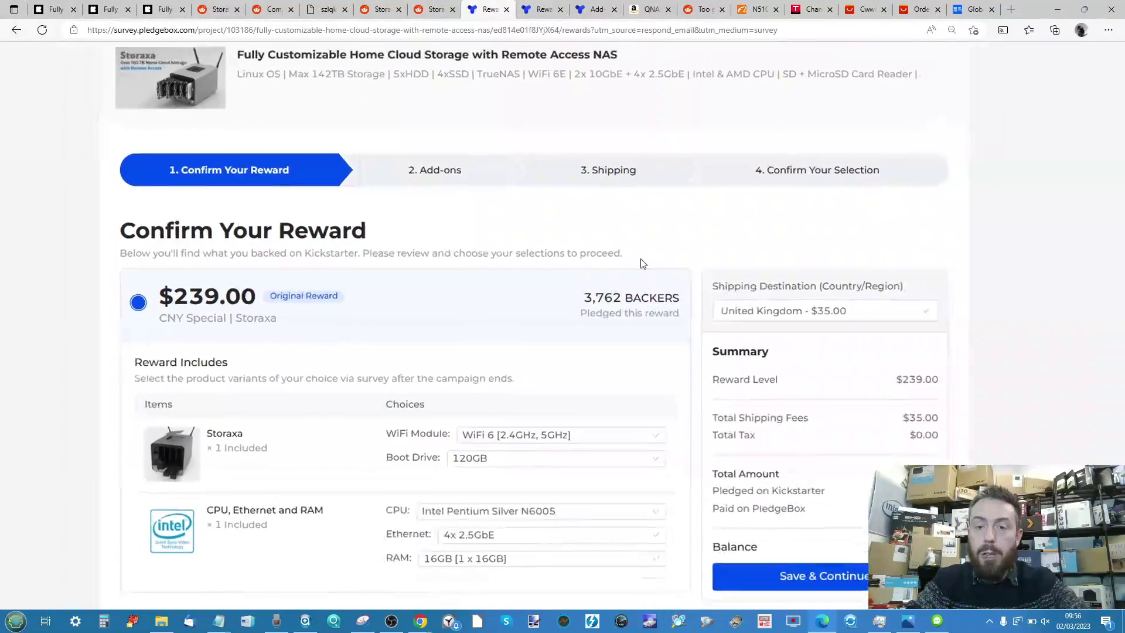
left_click(392, 622)
left_click(391, 621)
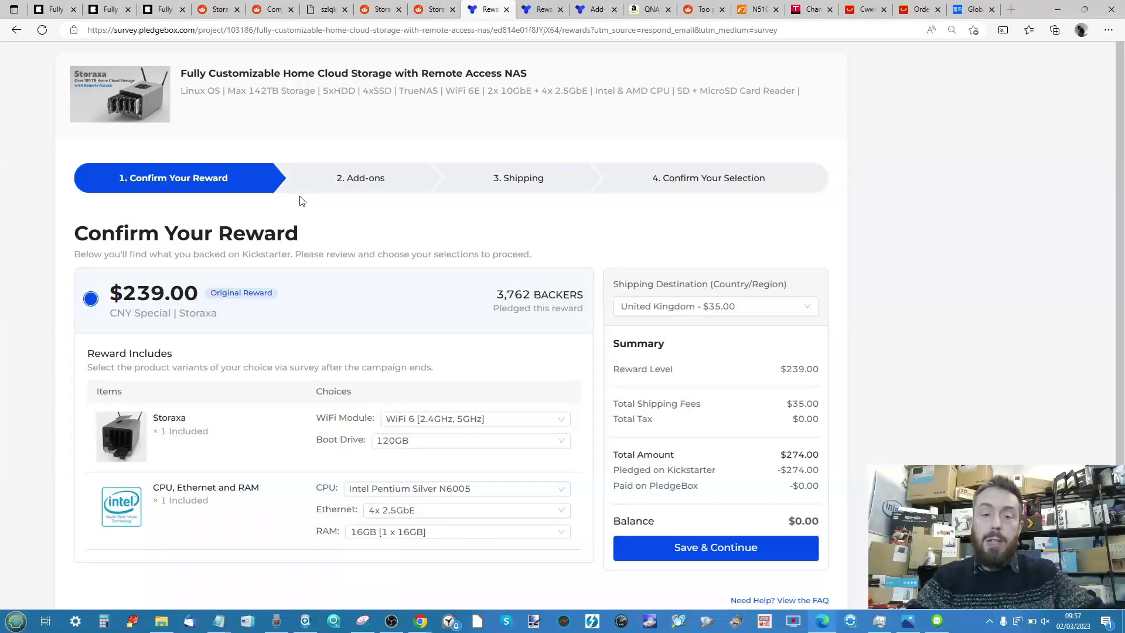
scroll(343, 238, "down", 1)
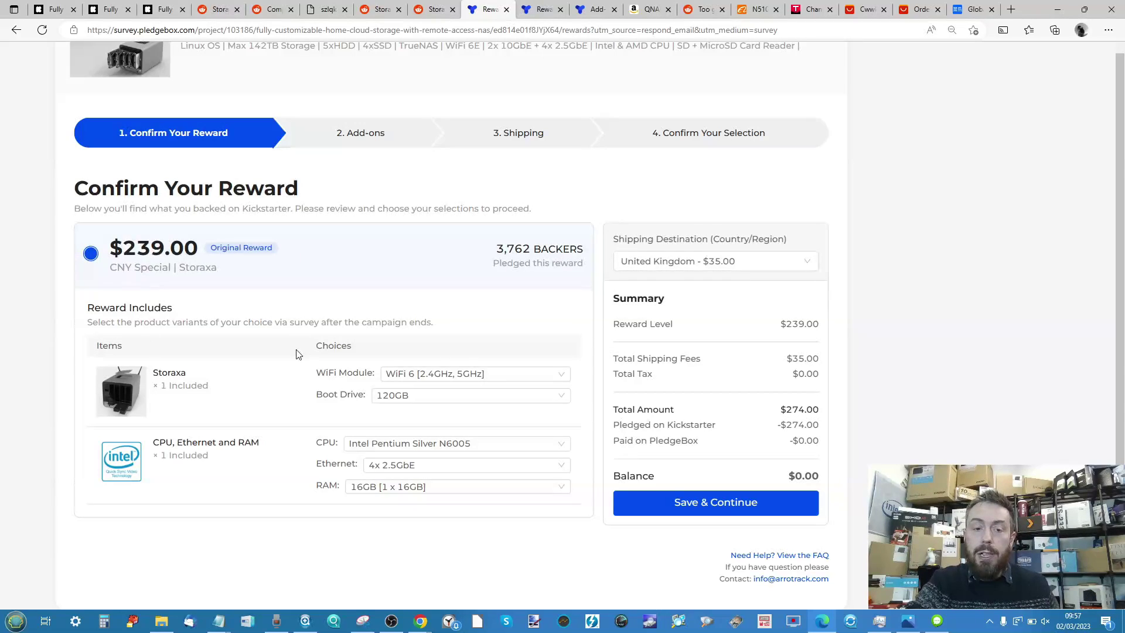
left_click(404, 375)
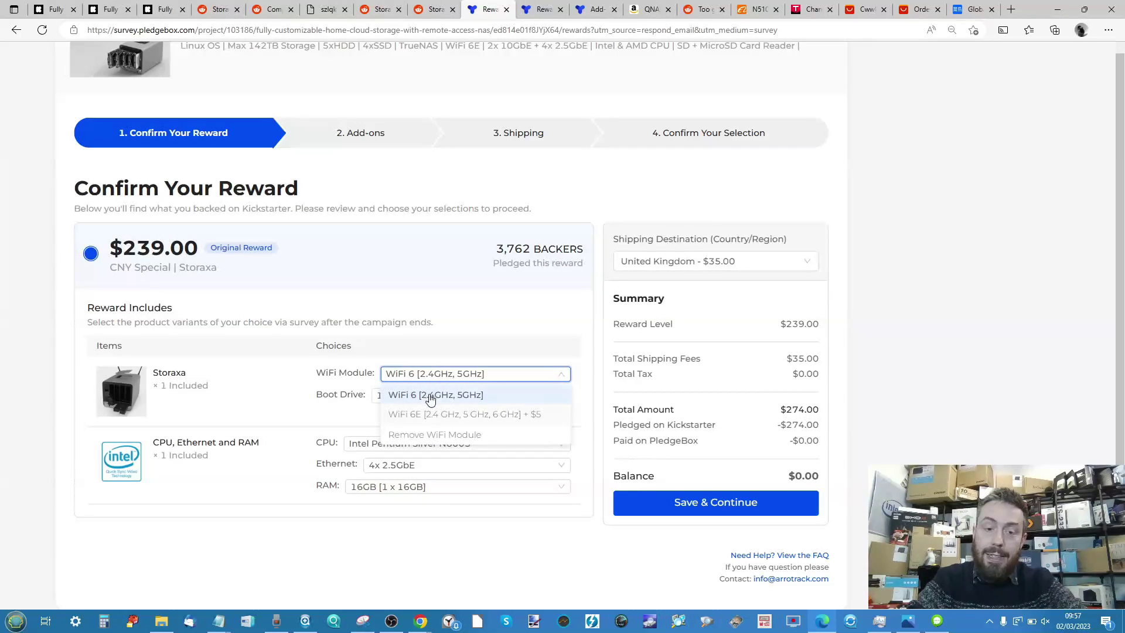
left_click(484, 372)
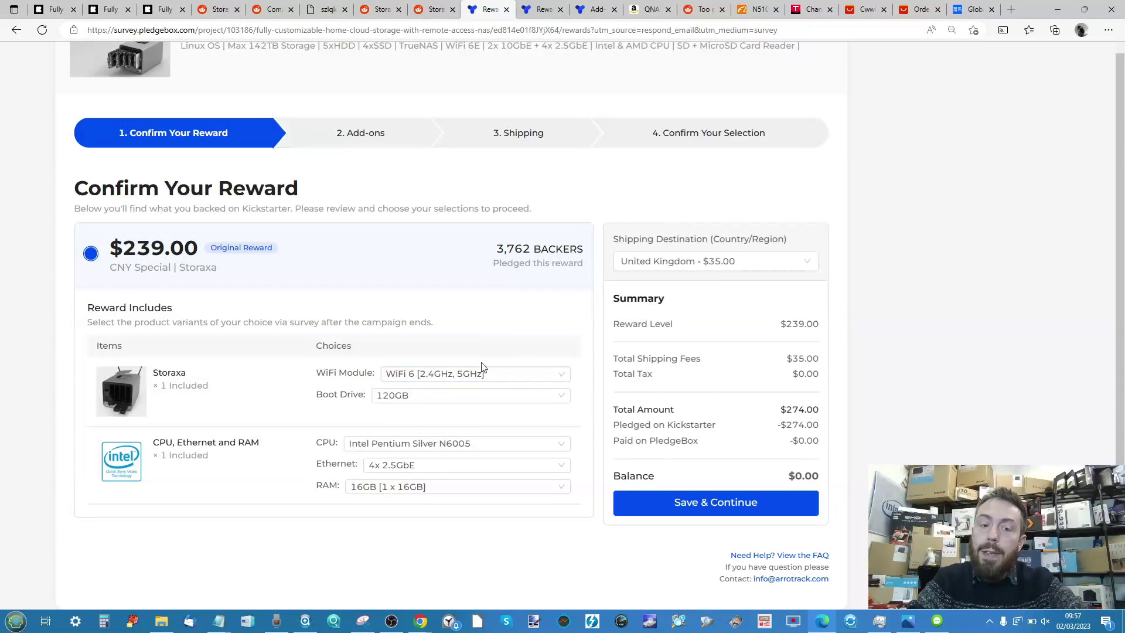
left_click(470, 397)
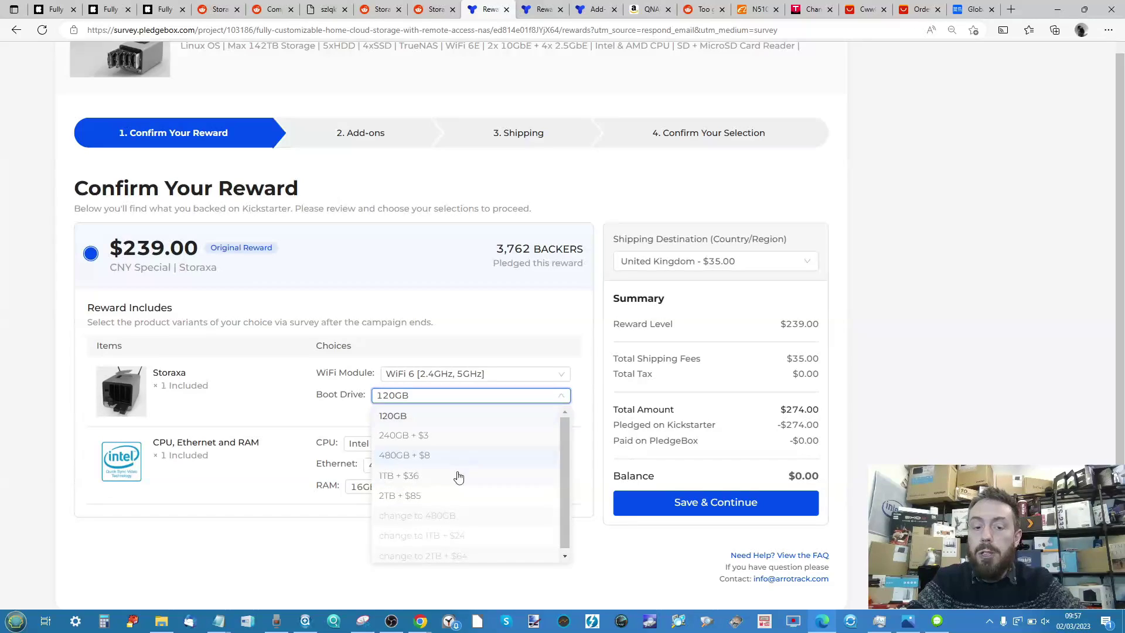
left_click(503, 310)
left_click(518, 444)
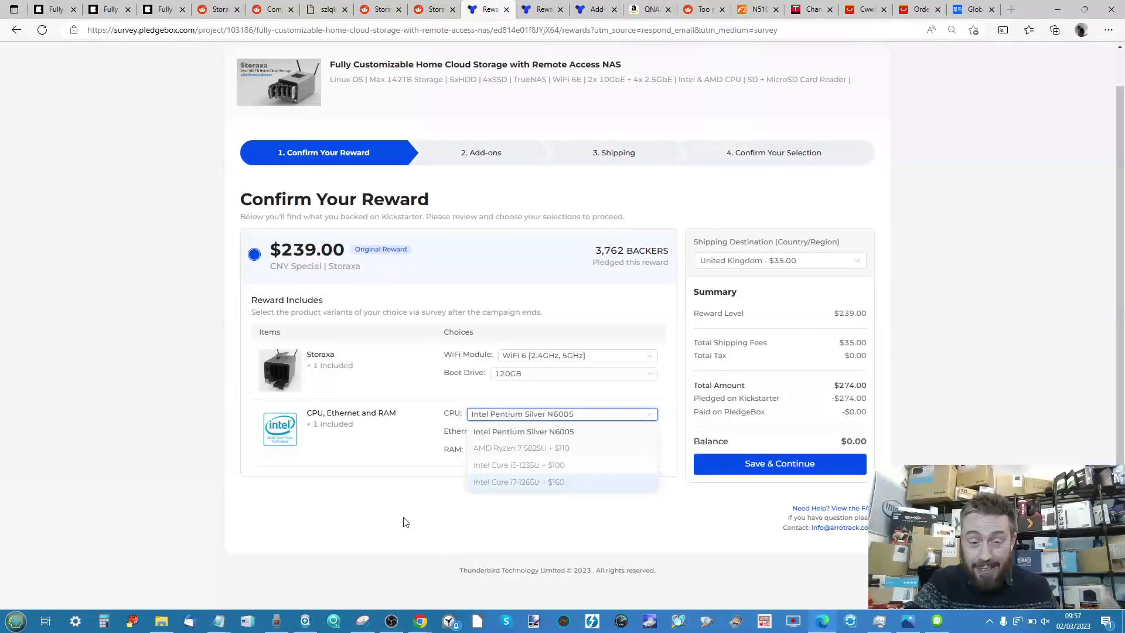
left_click(525, 444)
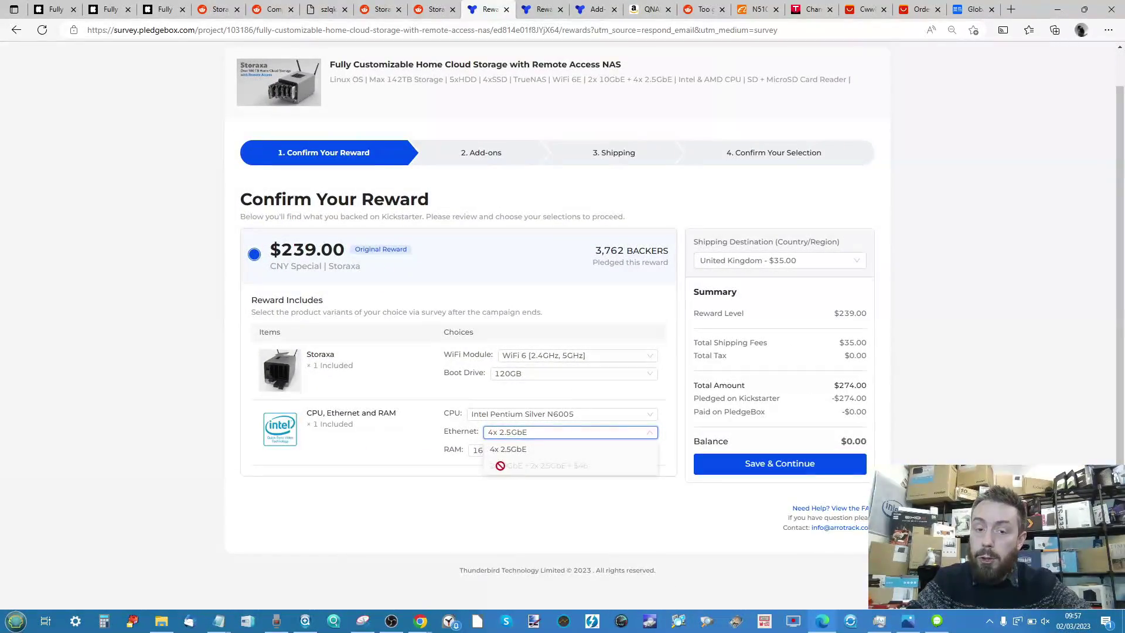
left_click(473, 453)
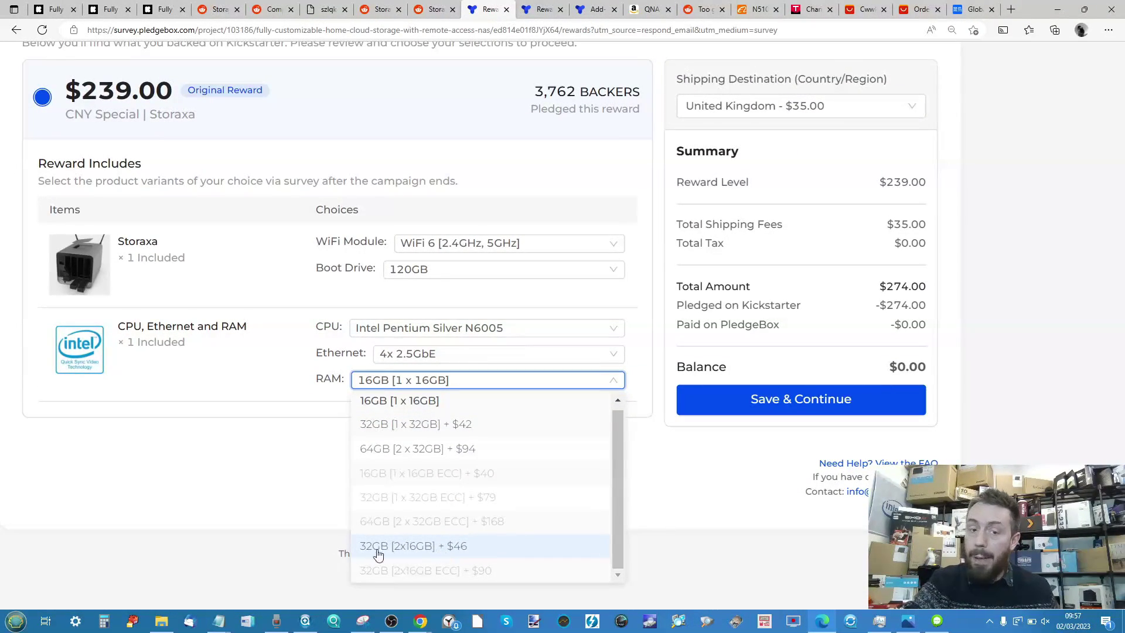
left_click(228, 501)
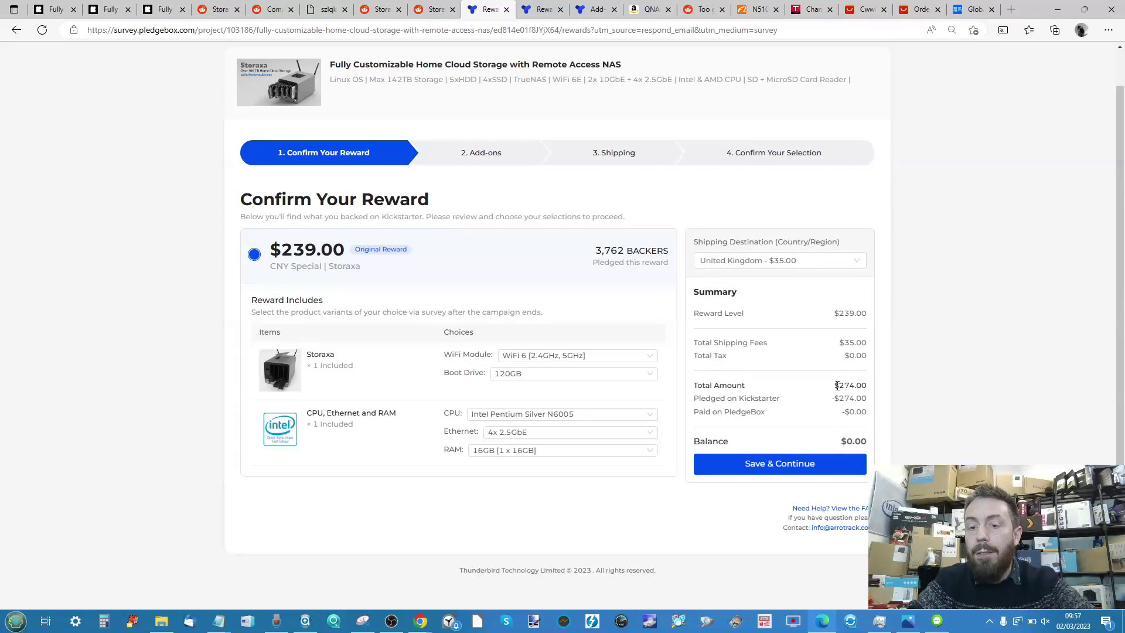
left_click_drag(836, 385, 866, 390)
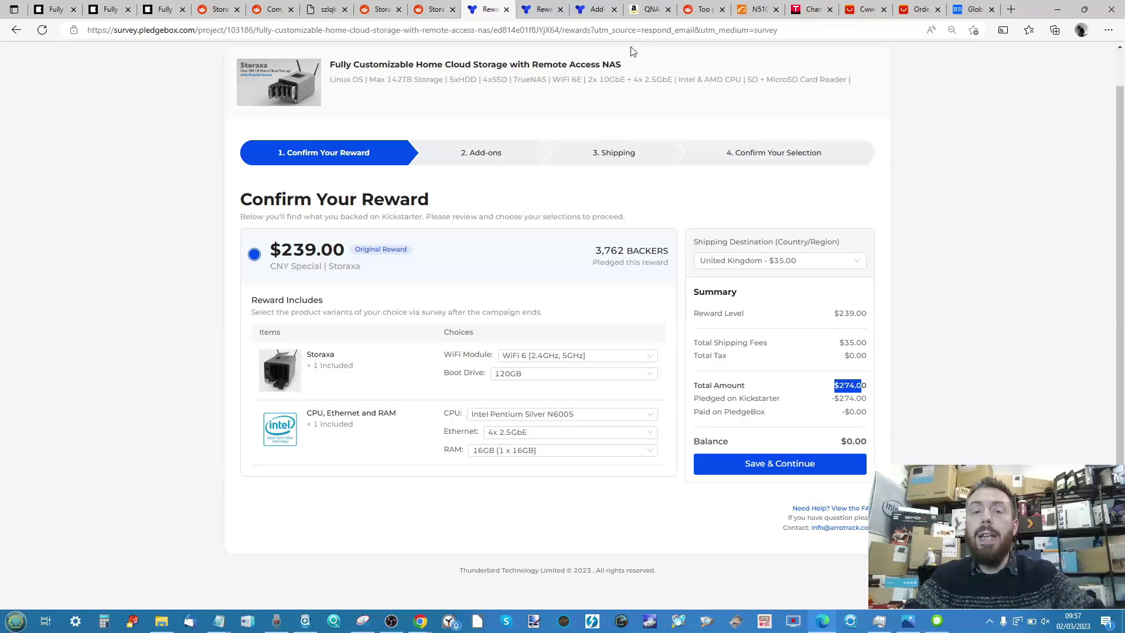
left_click(539, 8)
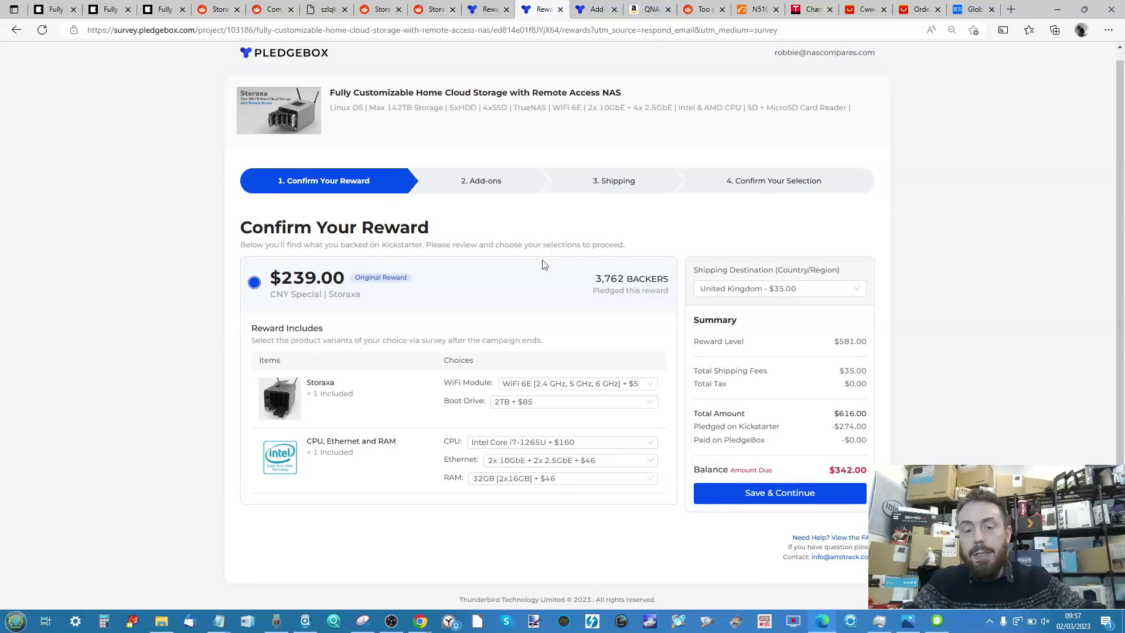
scroll(560, 302, "up", 3, "ctrl")
scroll(559, 302, "down", 1)
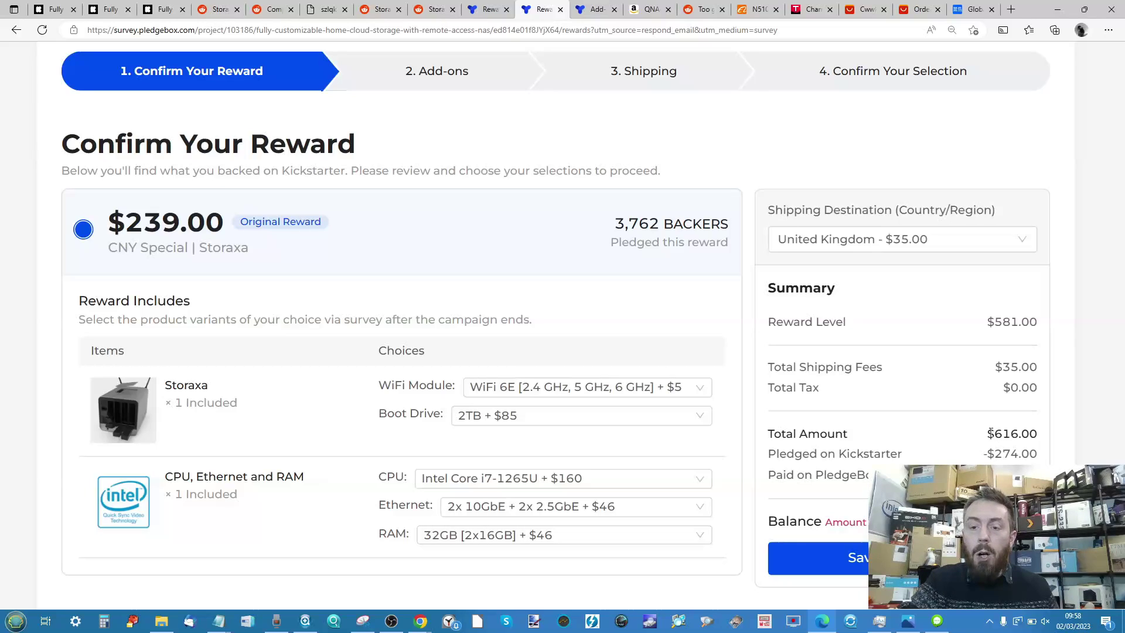
left_click_drag(988, 430, 1020, 433)
scroll(606, 373, "down", 3)
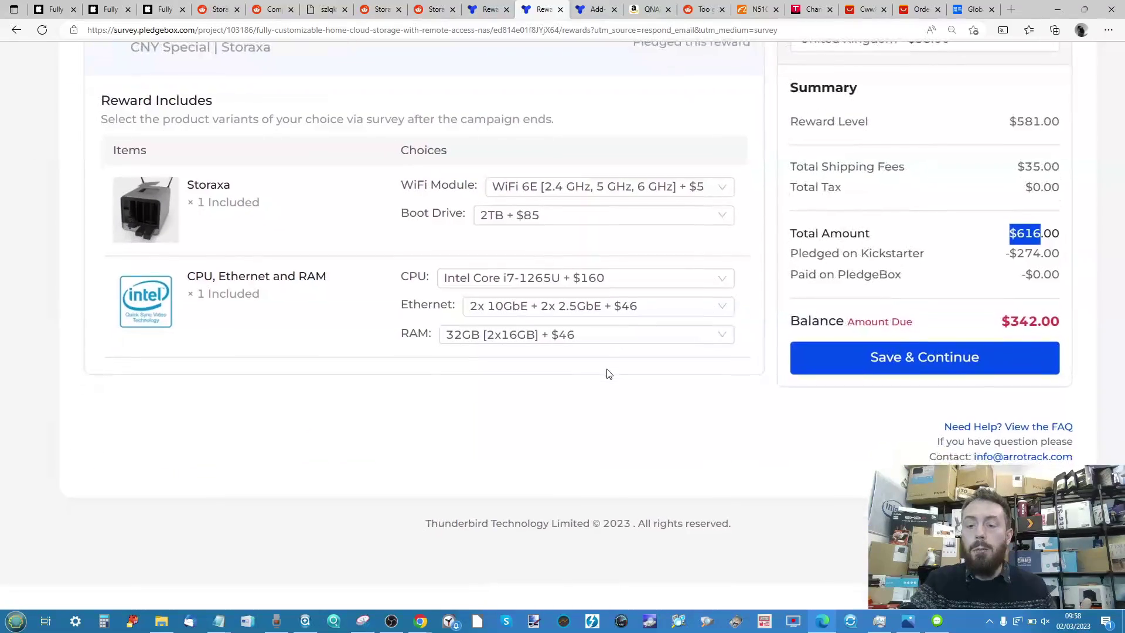
scroll(607, 373, "right", 3)
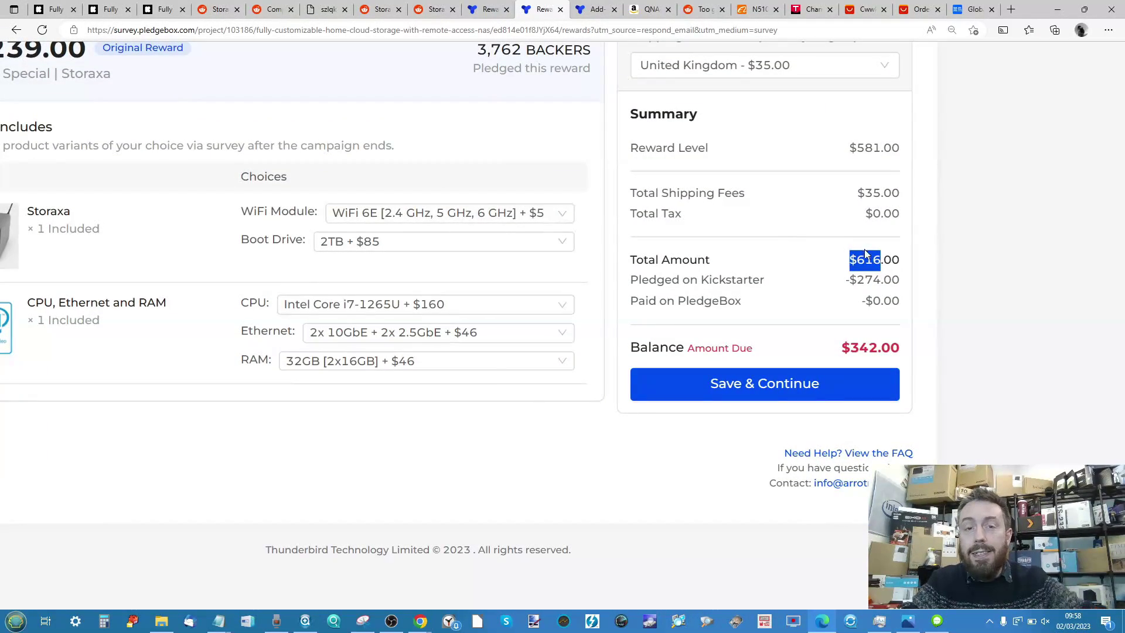
Step: Leave the $616.00 upgraded total and show the QNAP TVS-h874-i7-32G Amazon listing
left_click(872, 259)
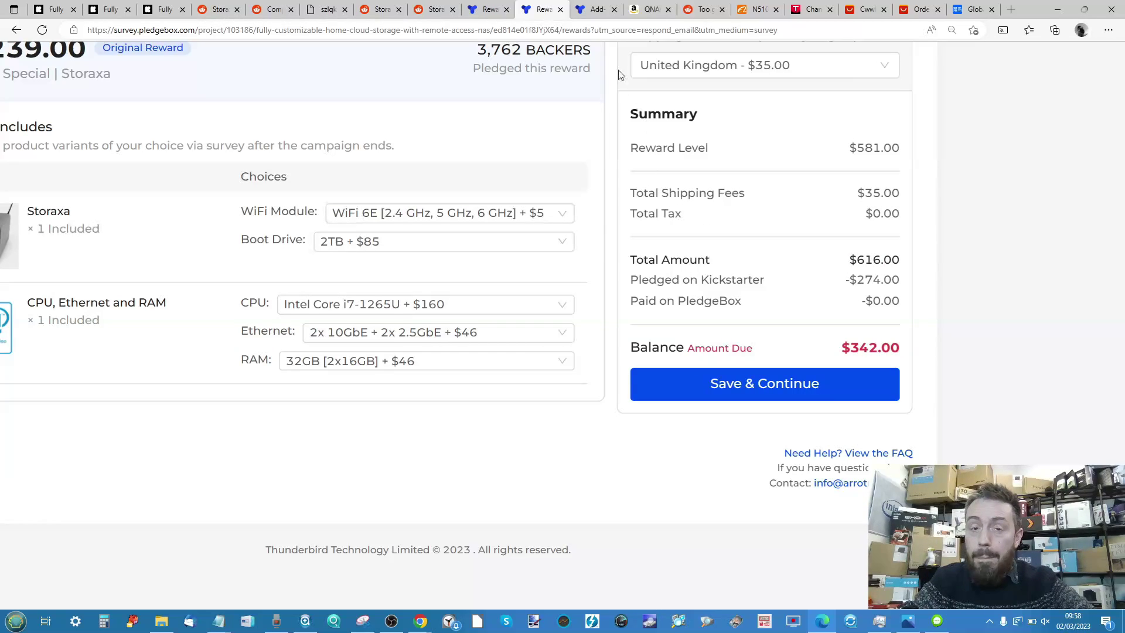
left_click(649, 9)
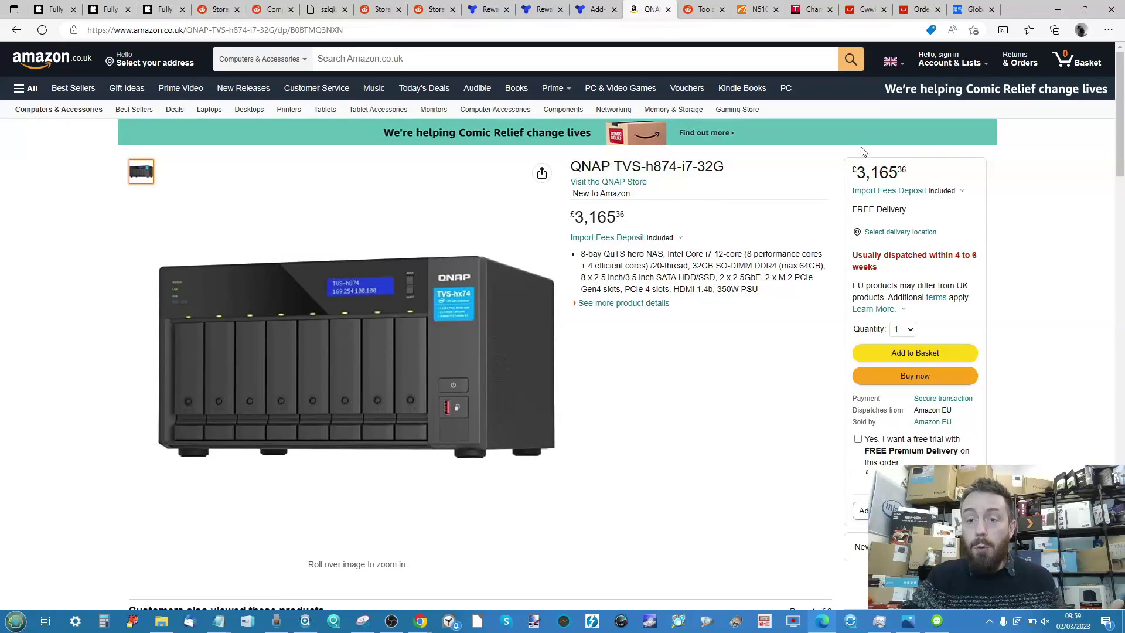
scroll(861, 151, "up", 5)
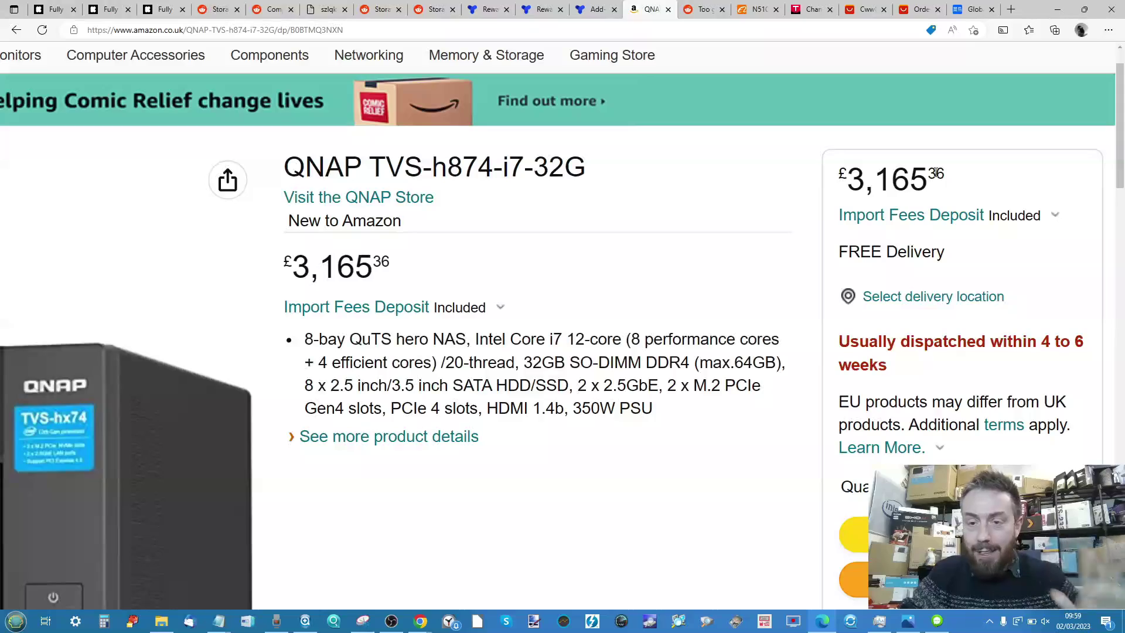
scroll(937, 173, "down", 5)
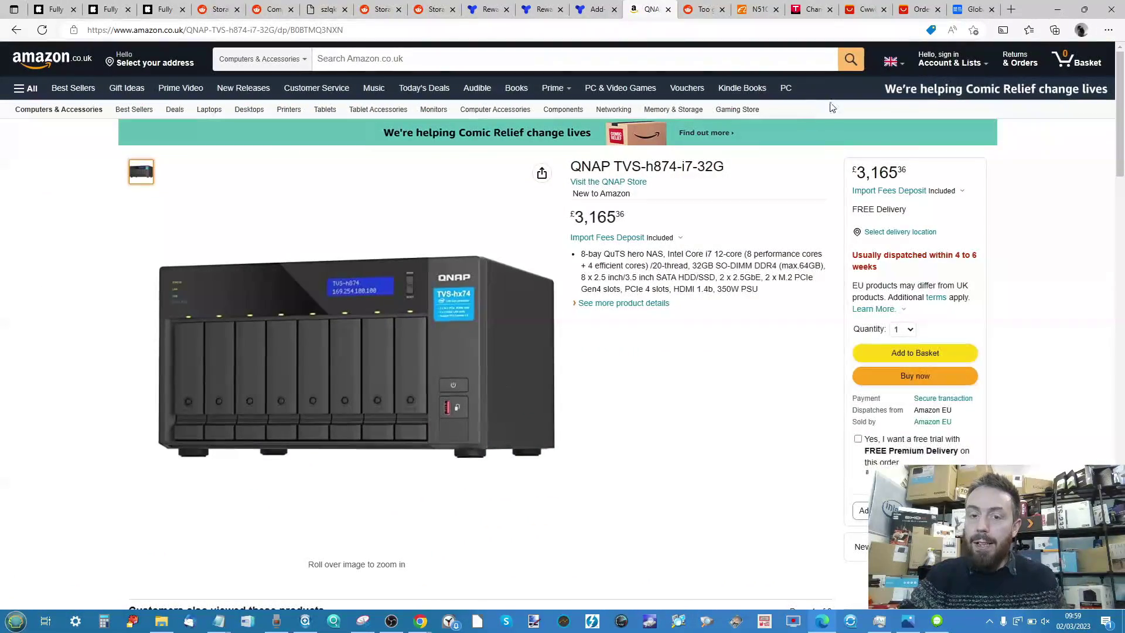
Step: Return from the £3,165.36 QNAP listing to the upgraded PledgeBox survey at $616.00
left_click(546, 11)
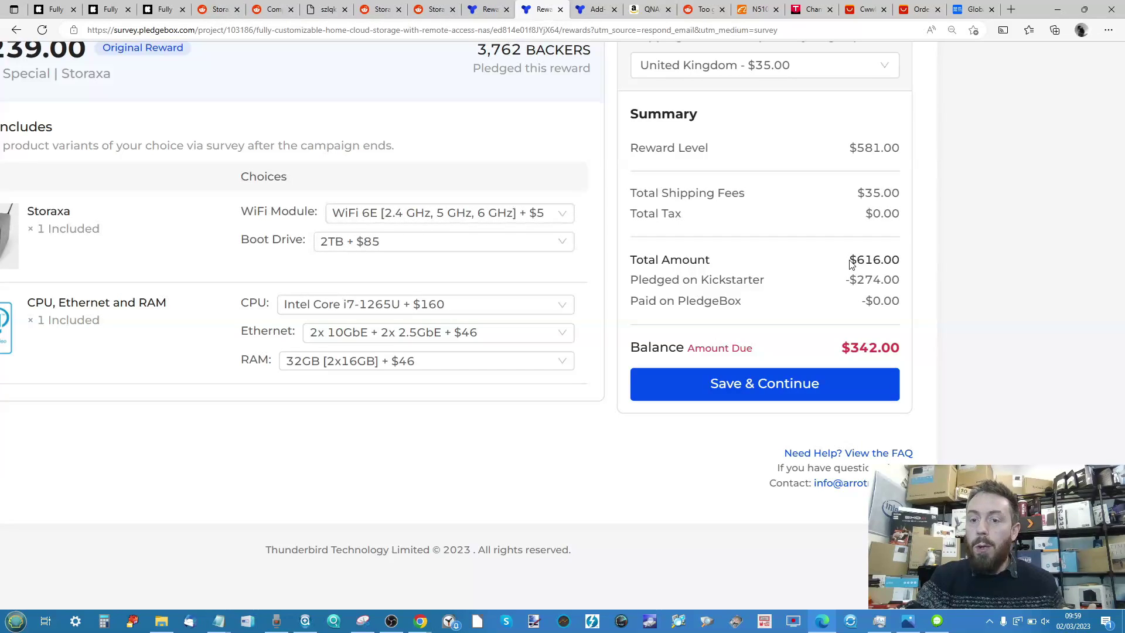
left_click_drag(851, 262, 895, 259)
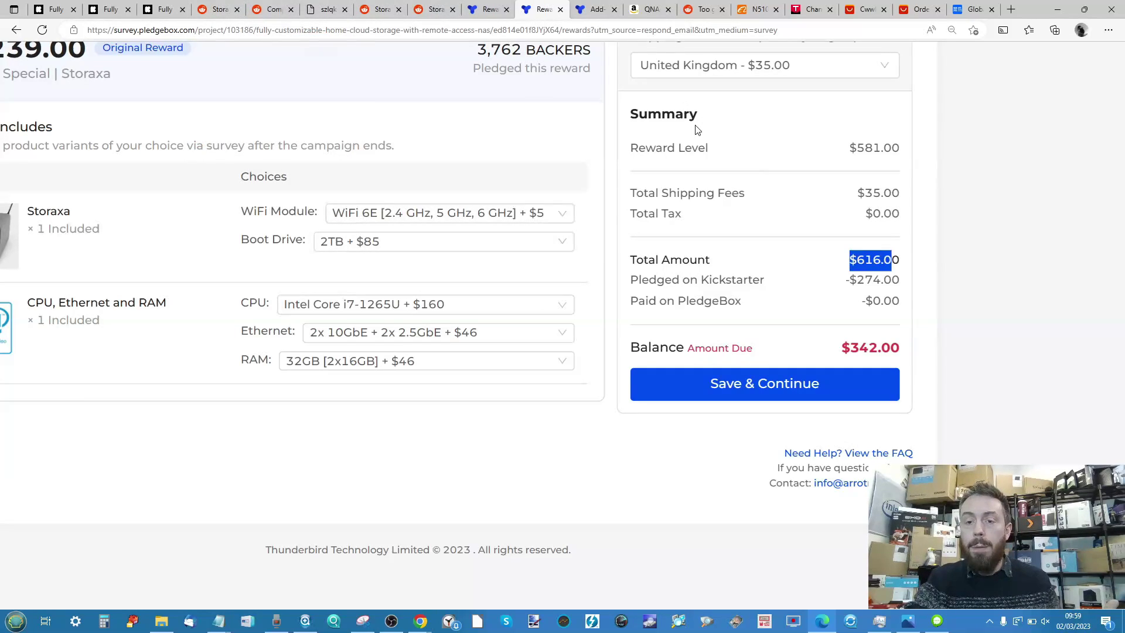
left_click(651, 10)
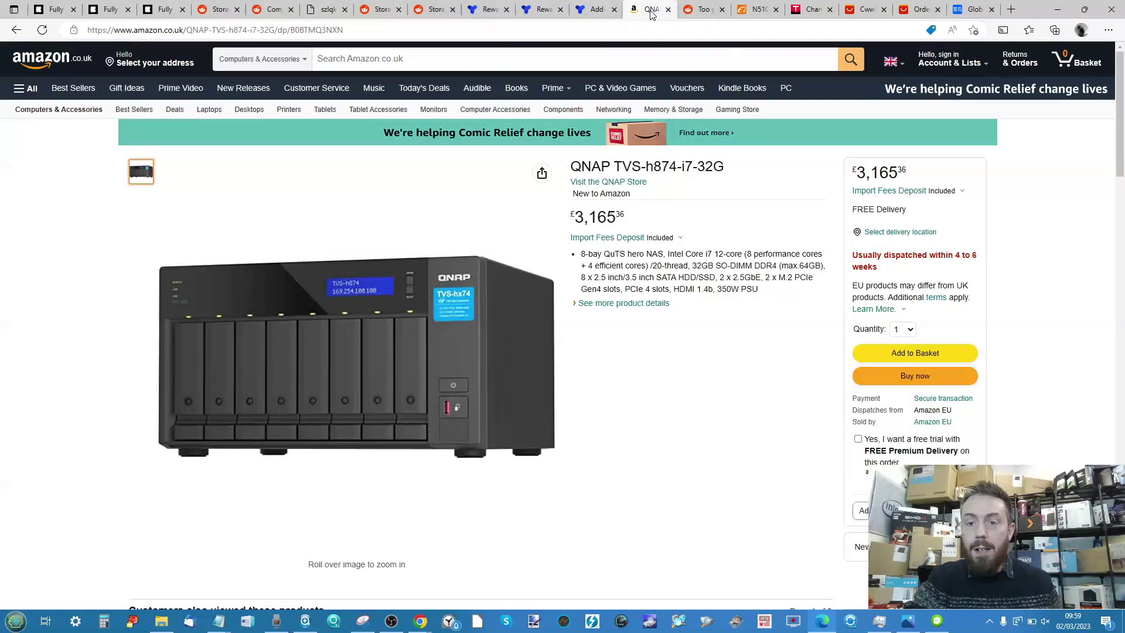
double_click(854, 173)
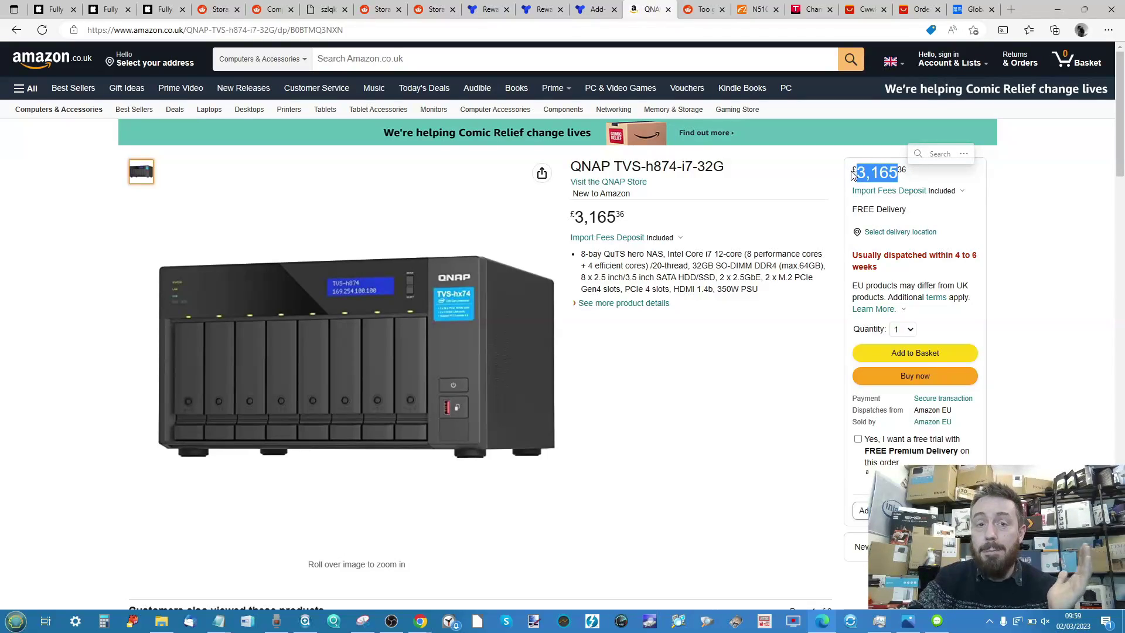
left_click(545, 11)
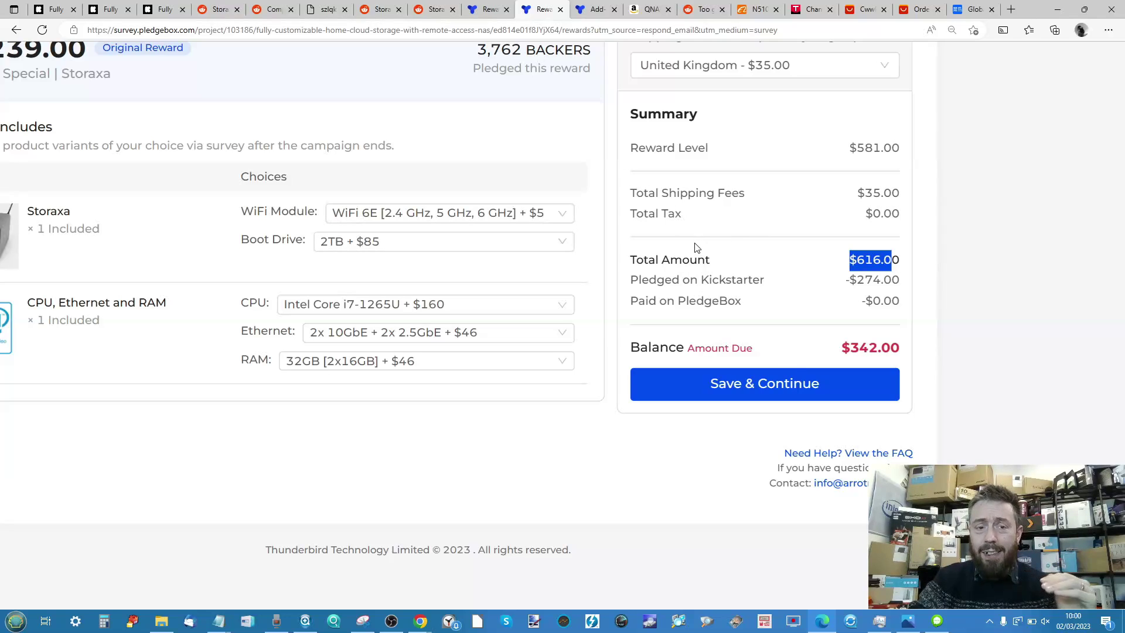
scroll(694, 247, "up", 1)
scroll(695, 247, "down", 1)
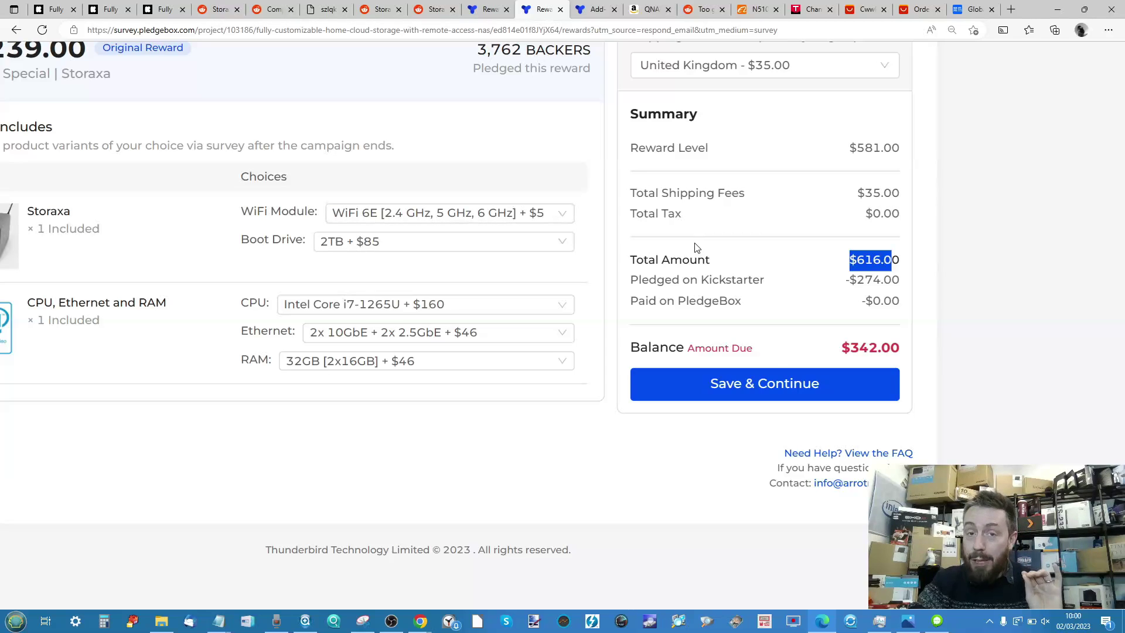
Step: Reach the Add-ons step and review the HDD Drive capacity options
left_click(583, 10)
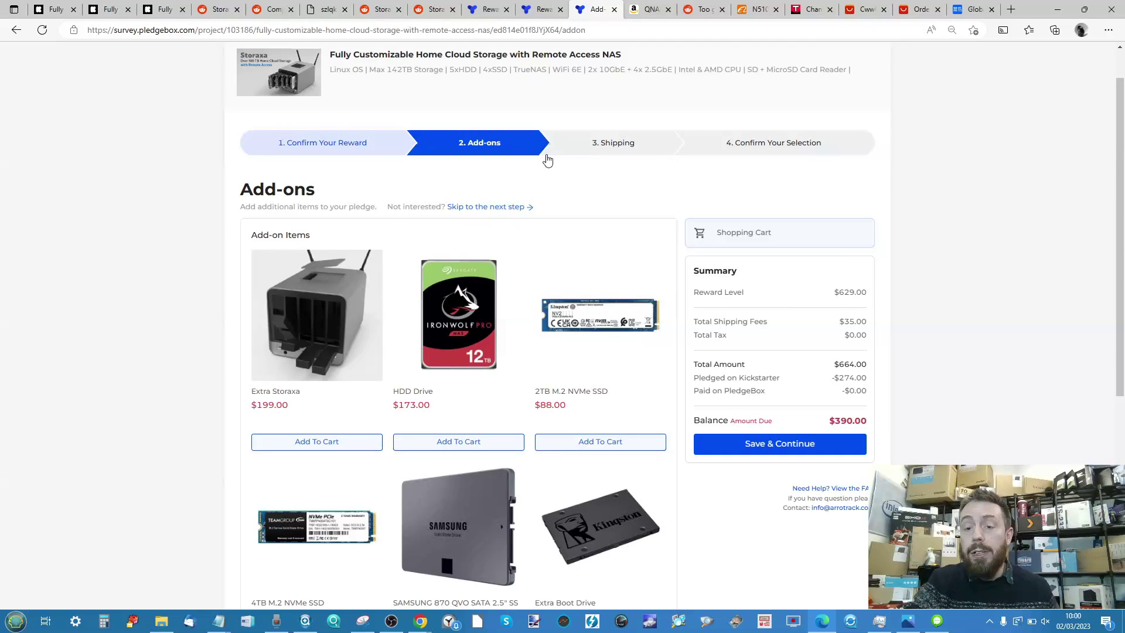
scroll(887, 349, "up", 5, "ctrl")
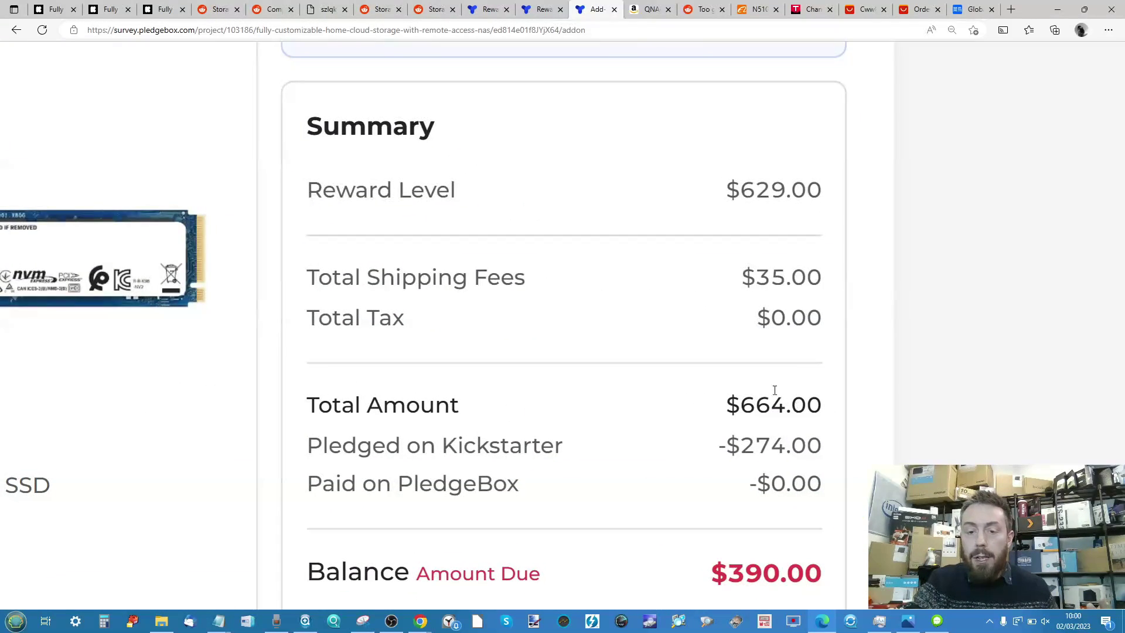
scroll(754, 405, "down", 1)
scroll(755, 405, "down", 1)
scroll(754, 405, "down", 1)
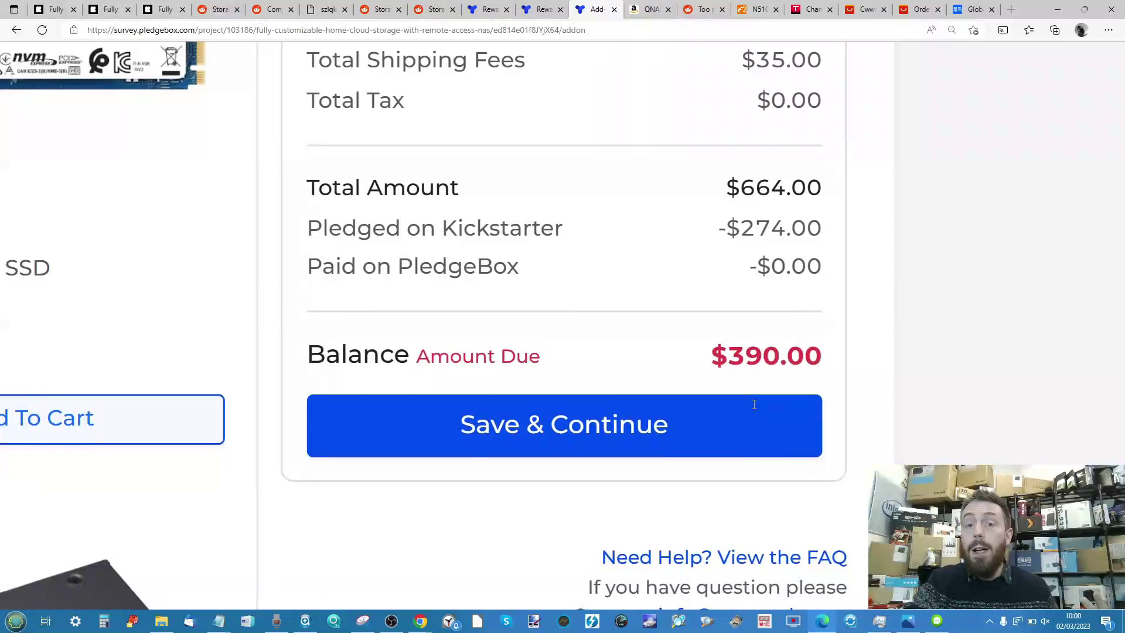
scroll(755, 404, "up", 1)
scroll(754, 404, "down", 5, "ctrl")
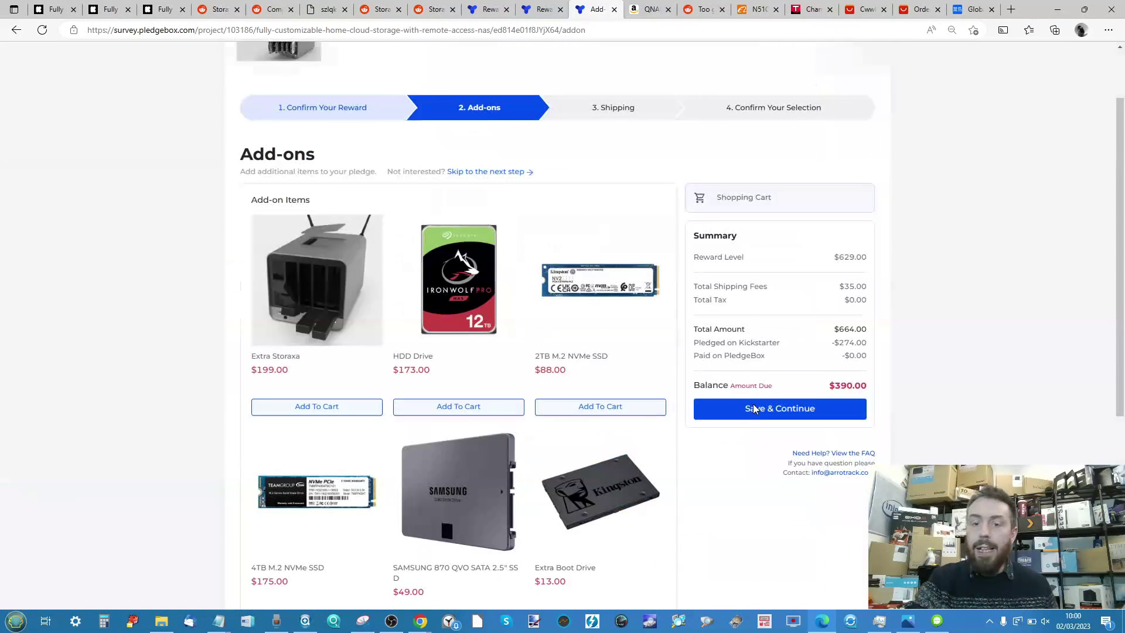
scroll(427, 313, "down", 2)
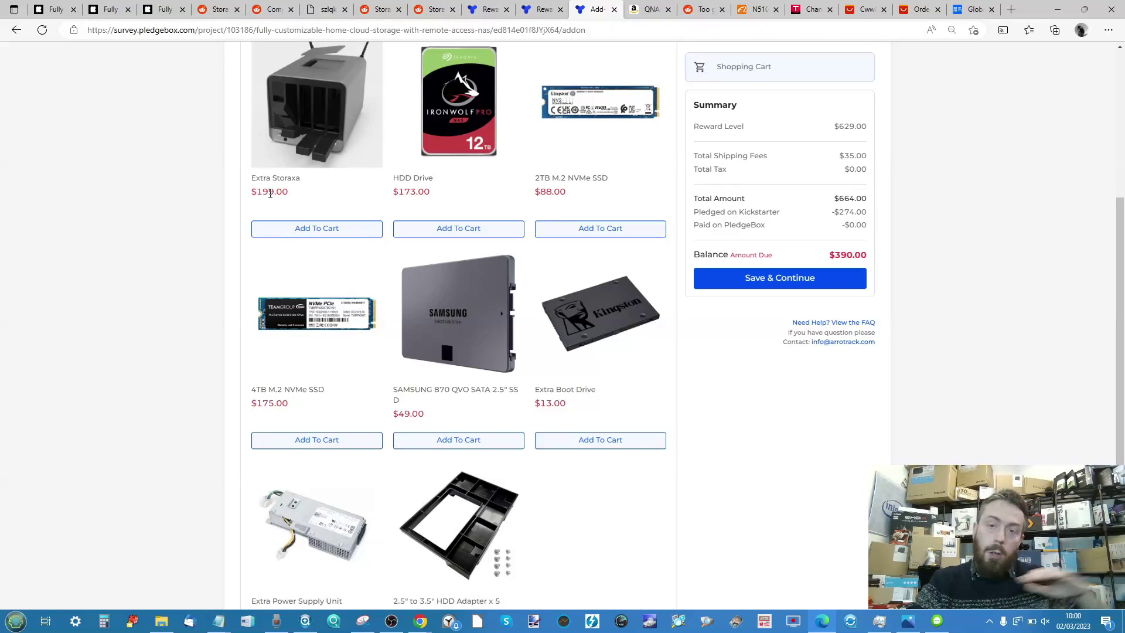
mouse_move(458, 280)
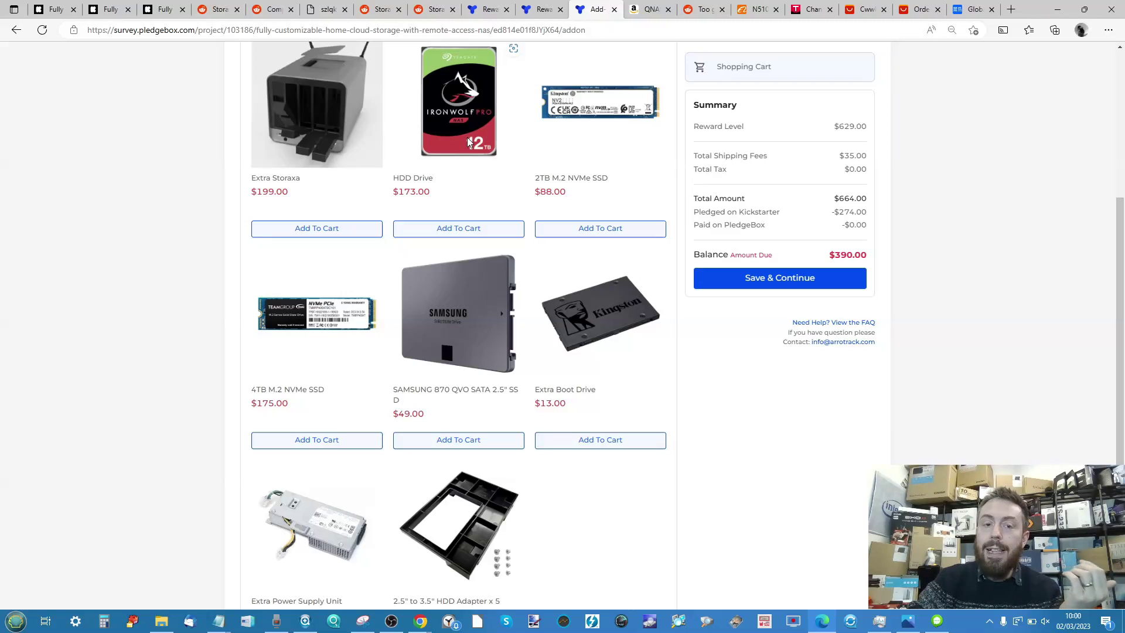
left_click(469, 231)
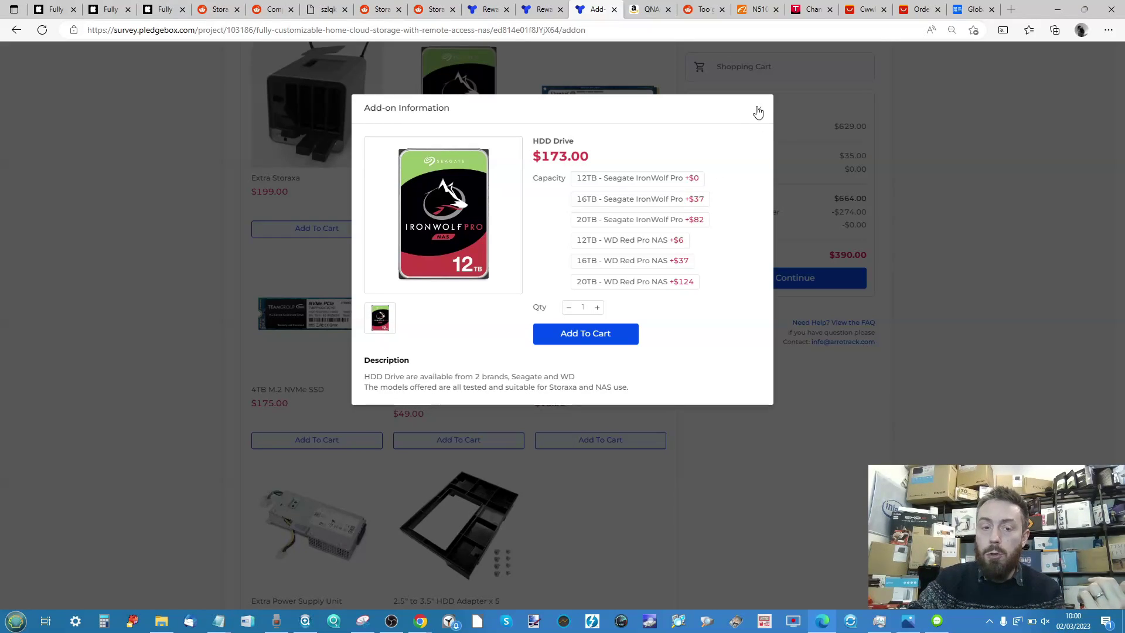
left_click(756, 112)
scroll(549, 192, "up", 2)
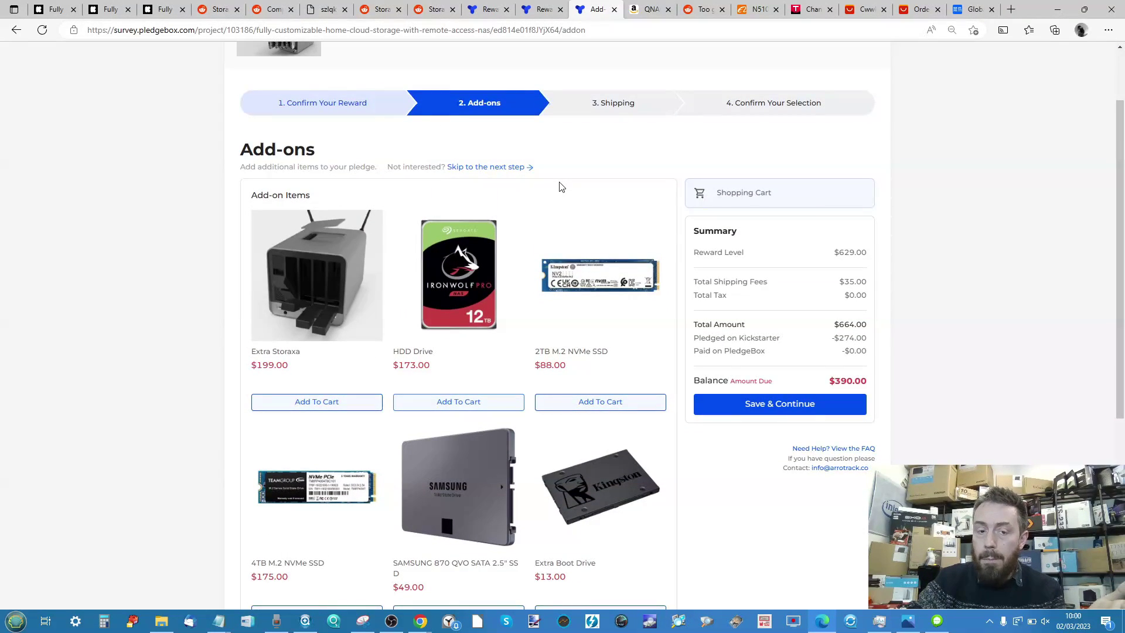
scroll(560, 187, "down", 2)
Step: Review the 4TB M.2 NVMe SSD add-on with the WD SN850X model, checking Kickstarter comments in between
left_click(323, 496)
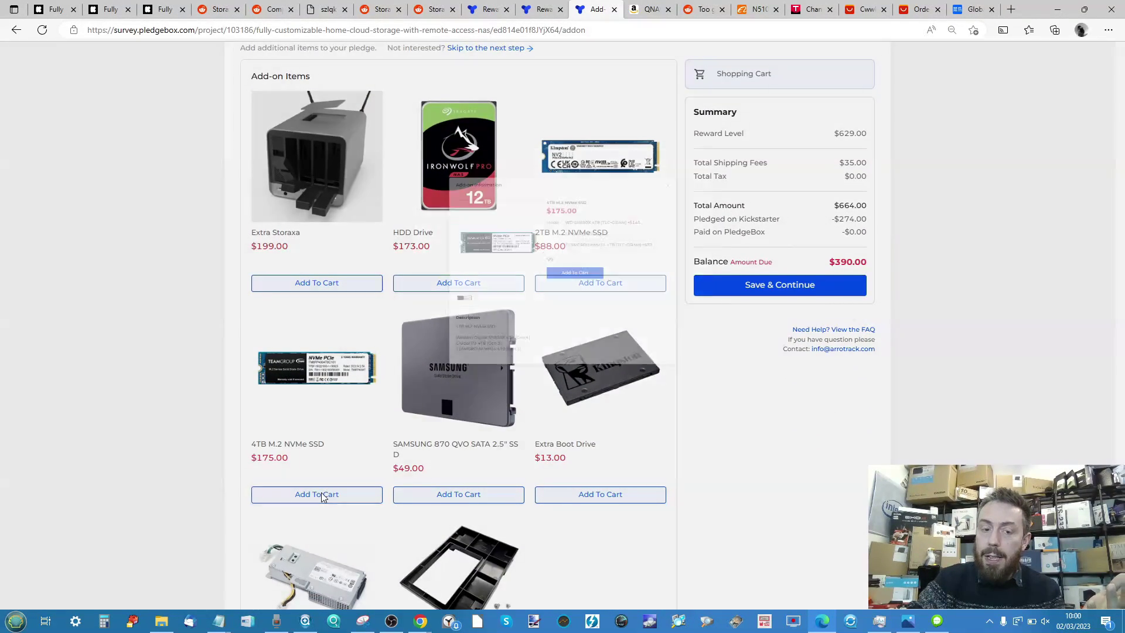
left_click(601, 183)
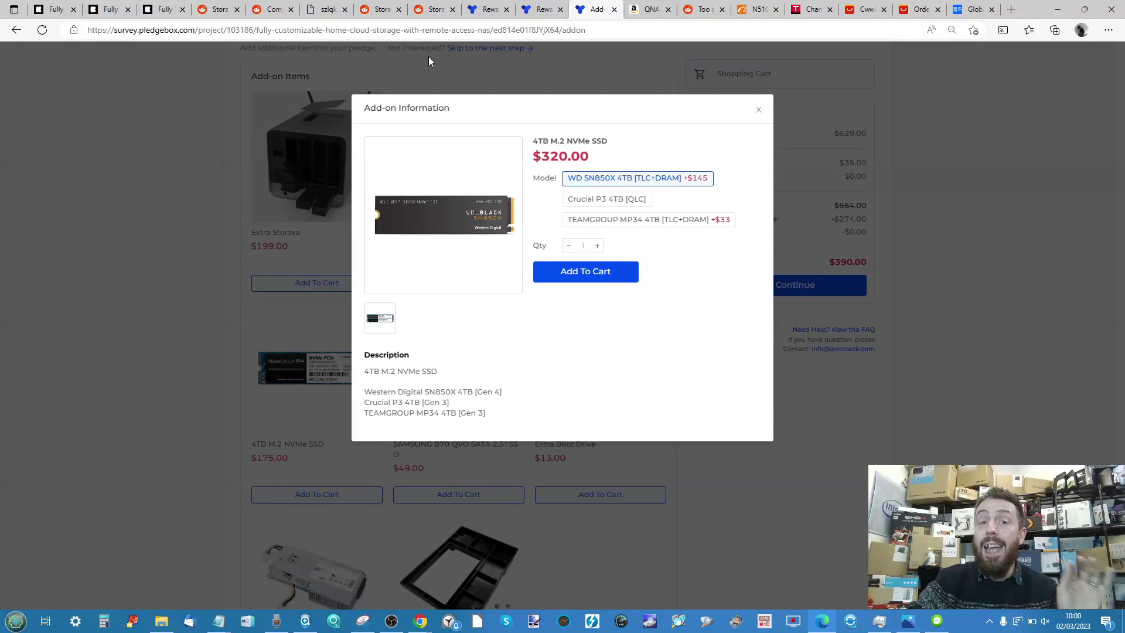
left_click(181, 8)
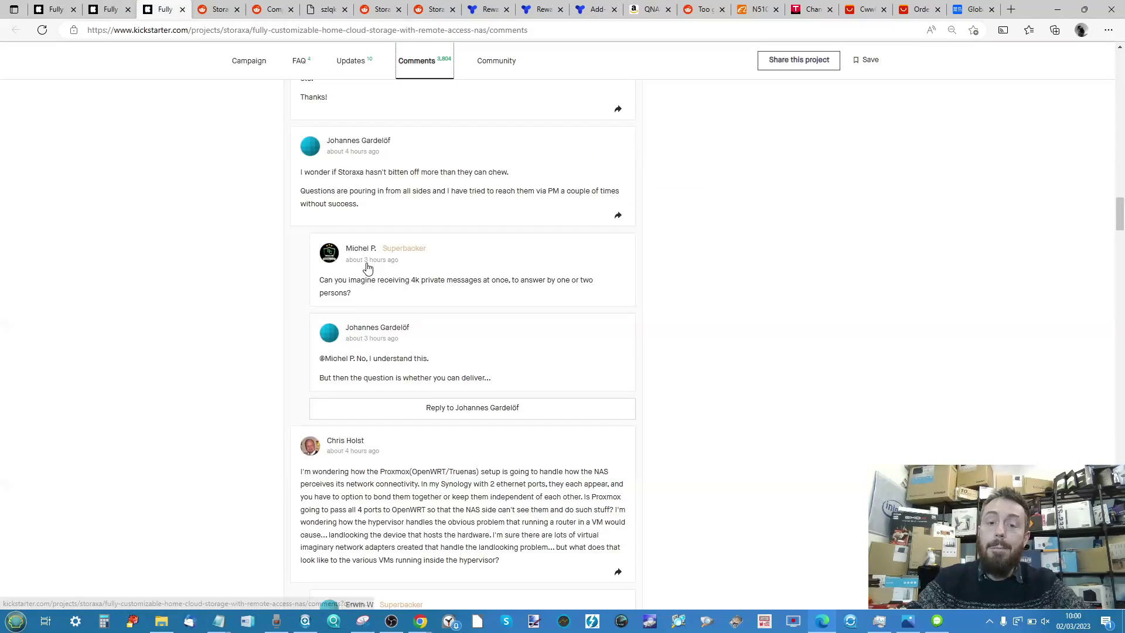
scroll(367, 263, "up", 3)
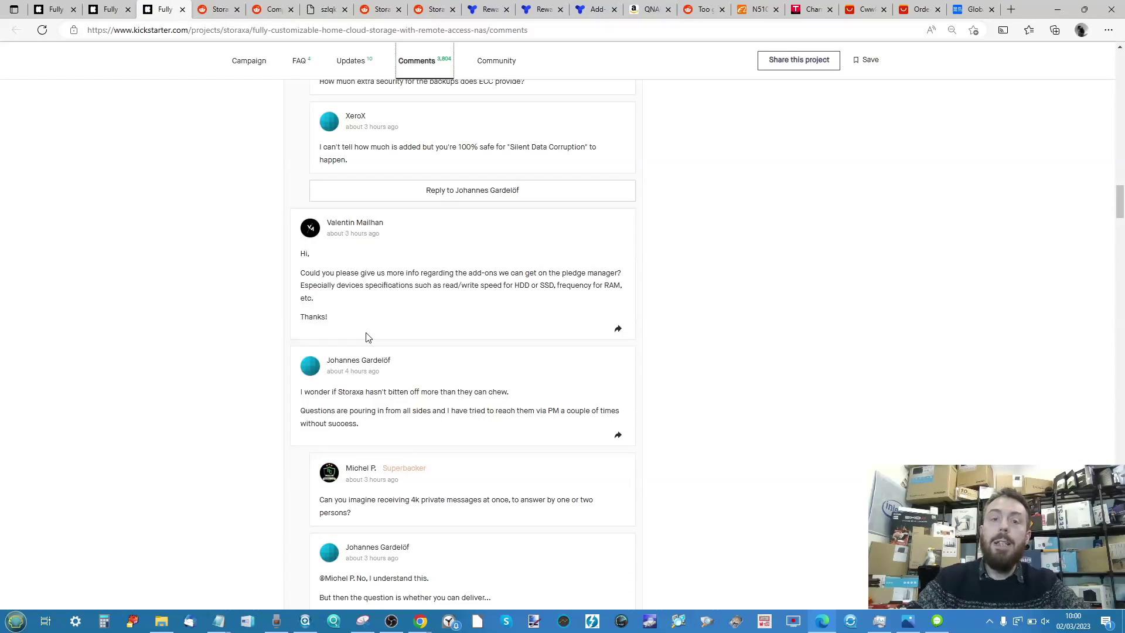
left_click(594, 9)
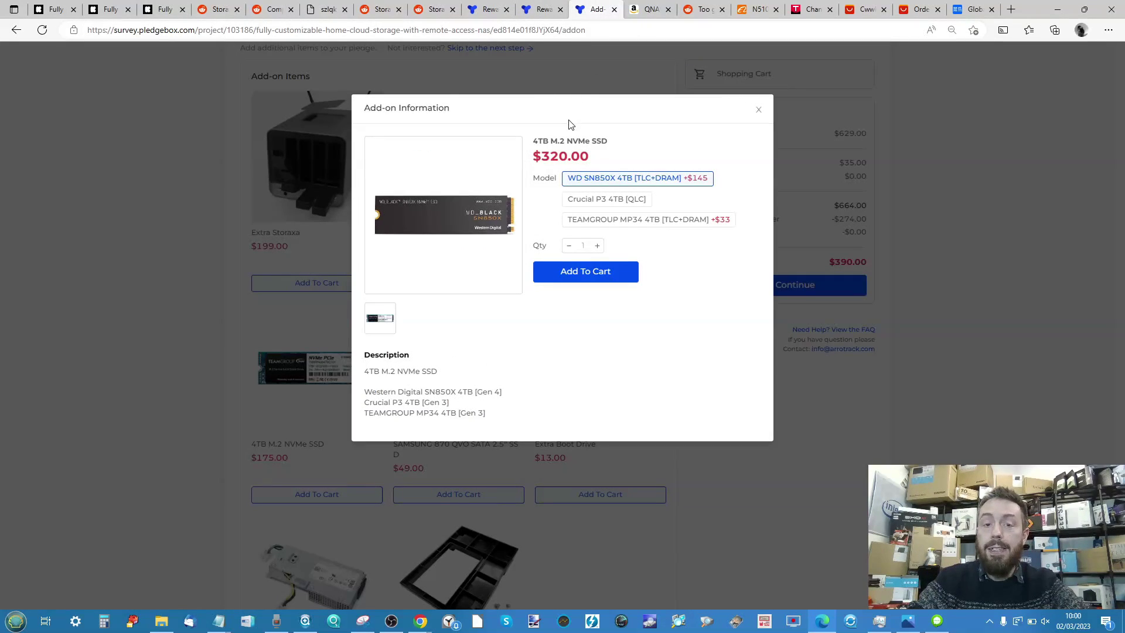
left_click(759, 110)
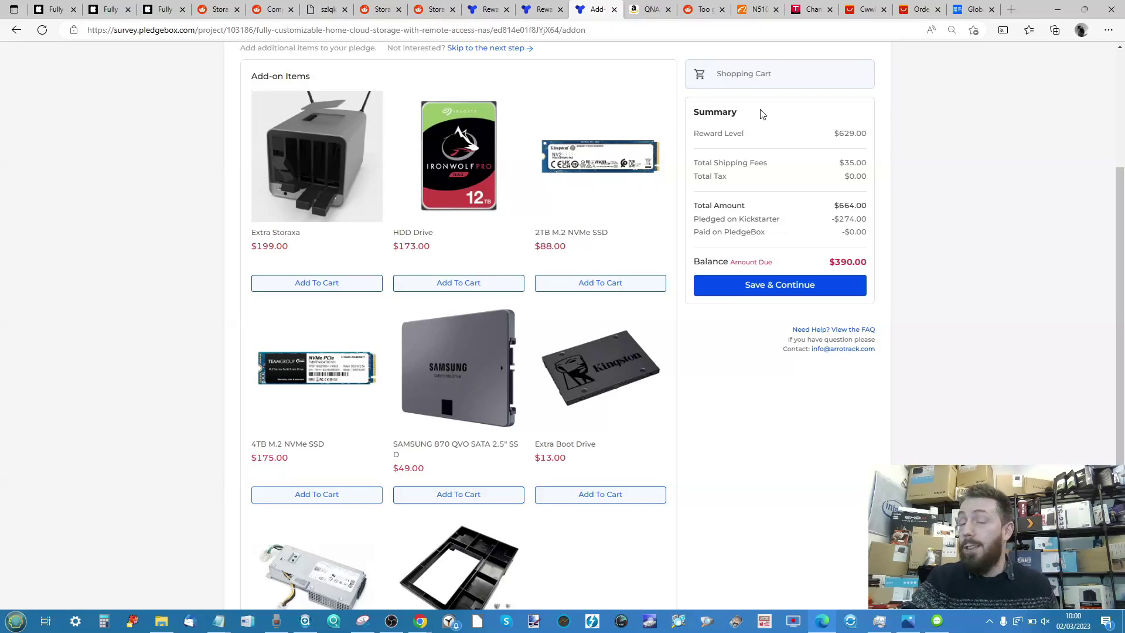
scroll(761, 114, "down", 1)
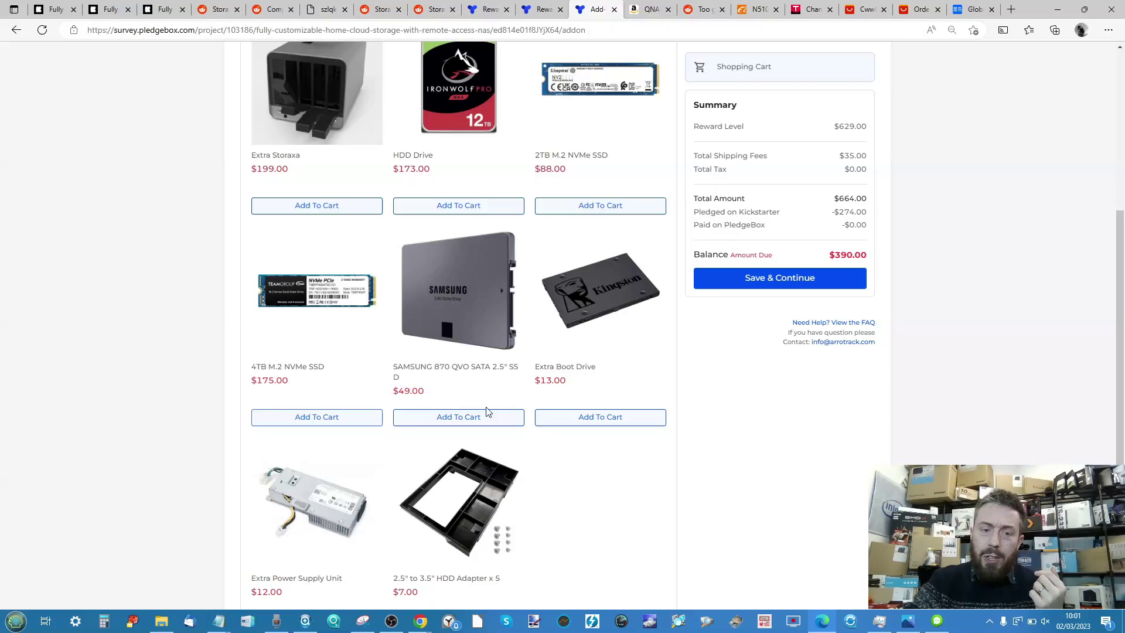
mouse_move(600, 291)
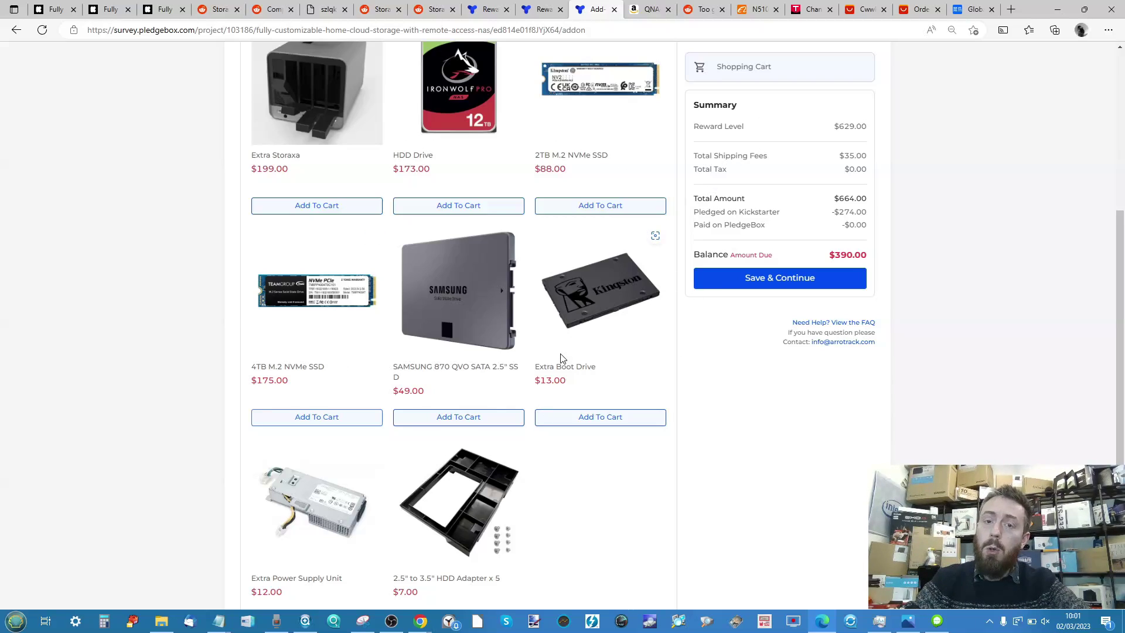
scroll(559, 357, "up", 1)
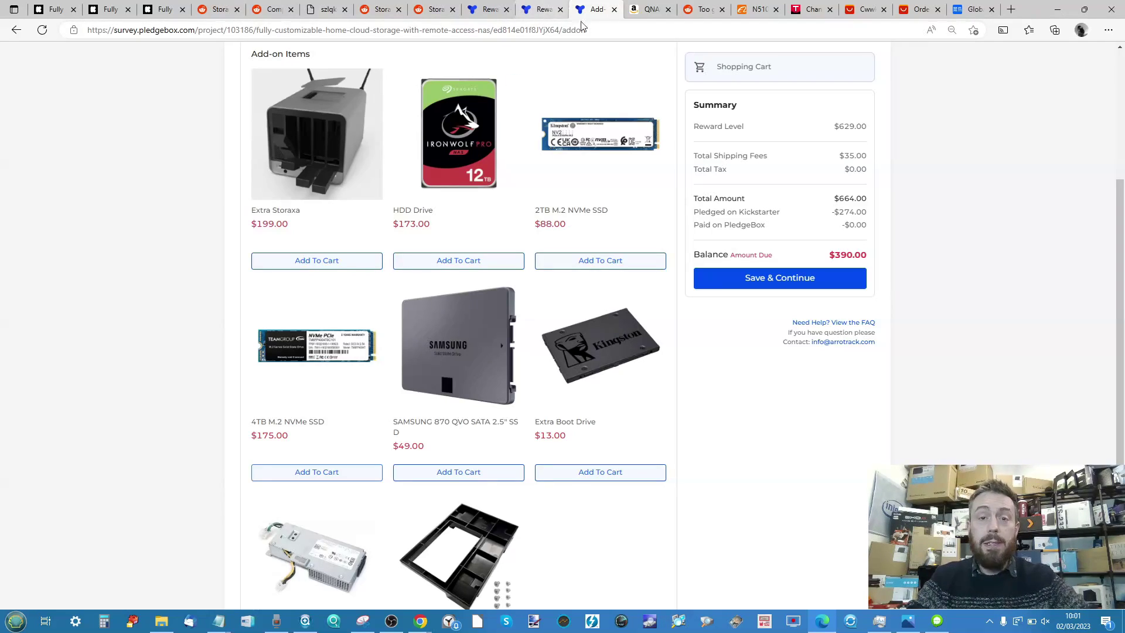
scroll(576, 233, "up", 3)
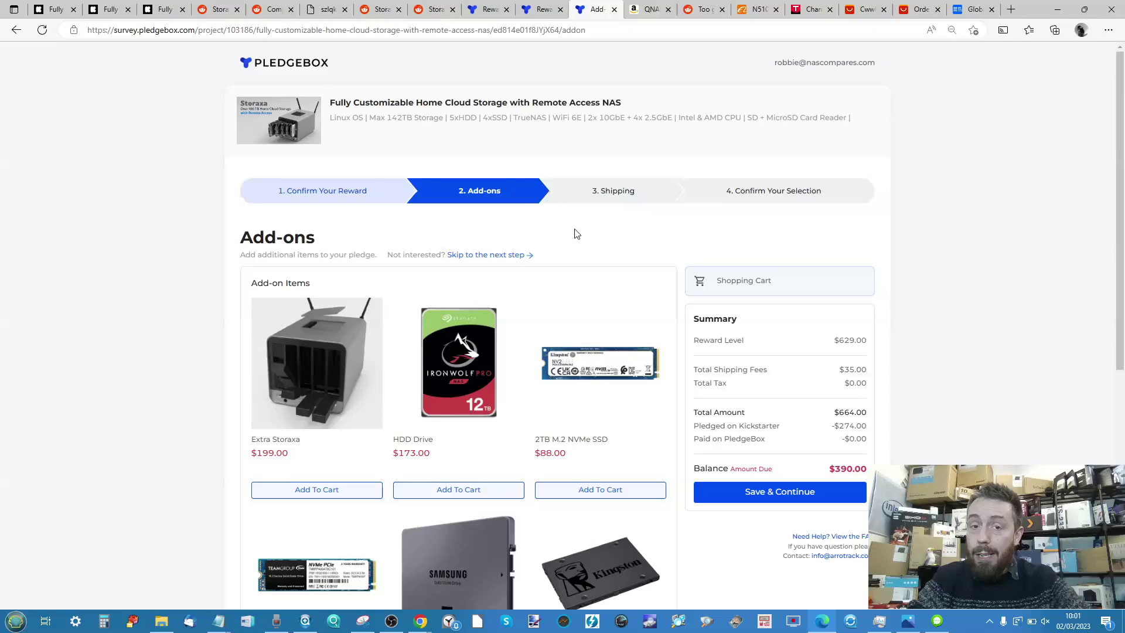
Step: Check the QNAP listing's Import Fees Deposit breakdown, then move to the Reddit 'Too good to be true?' thread
left_click(644, 11)
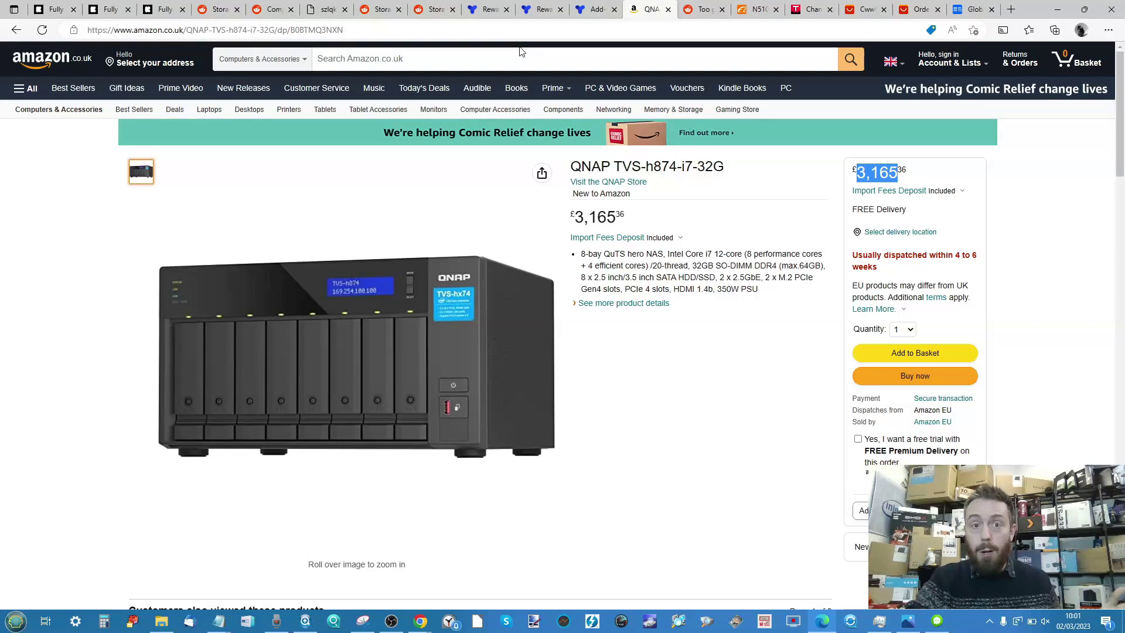
left_click(872, 172)
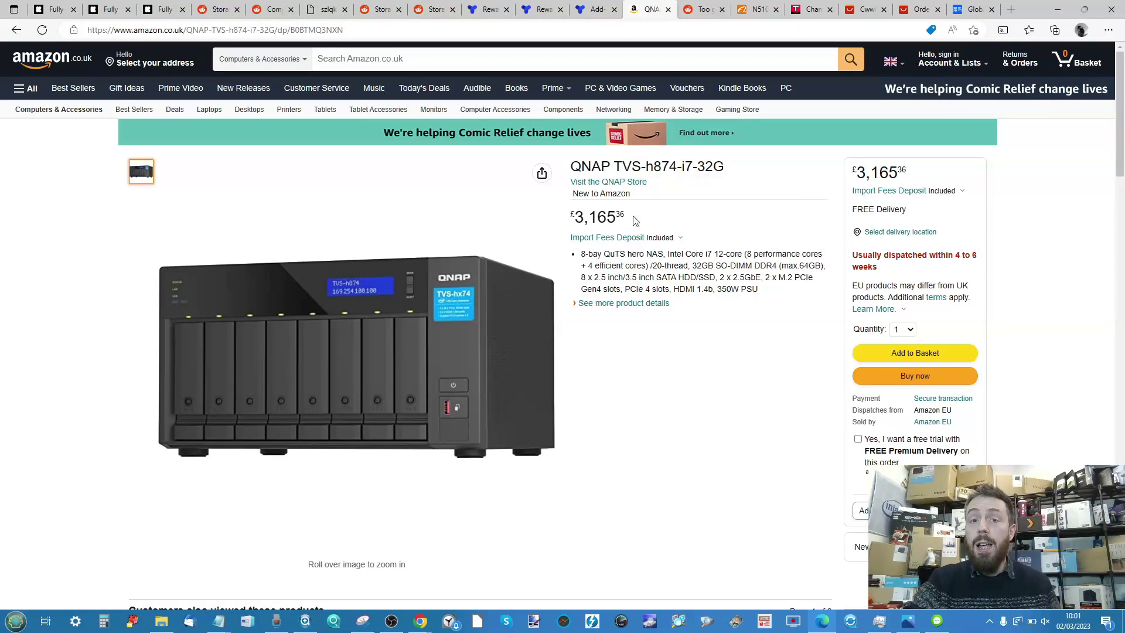
left_click(626, 239)
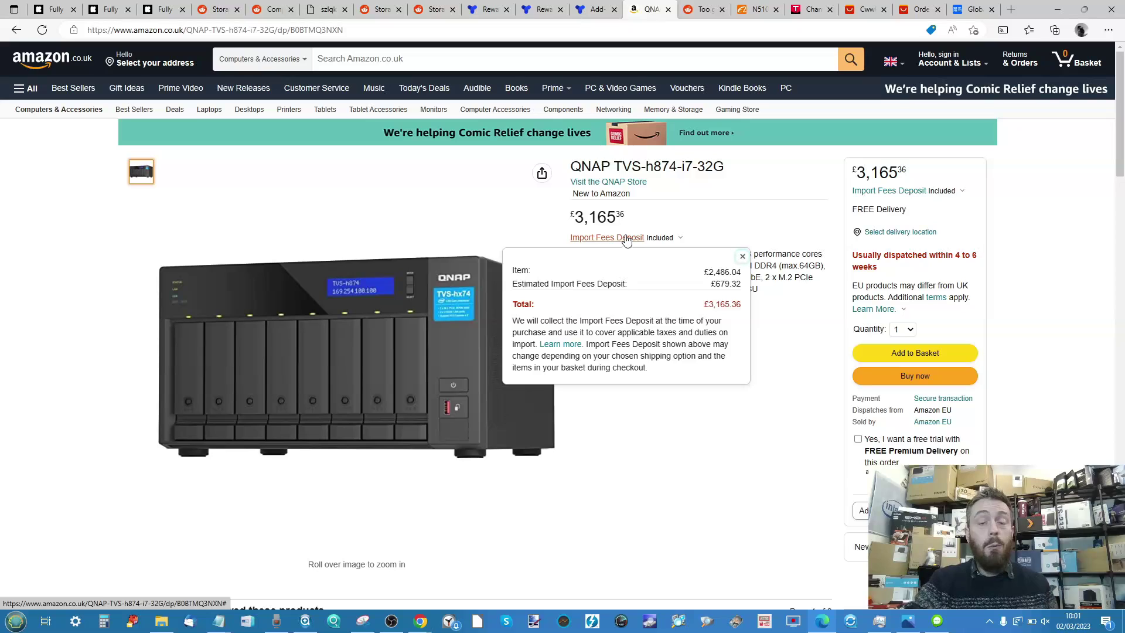
left_click(733, 463)
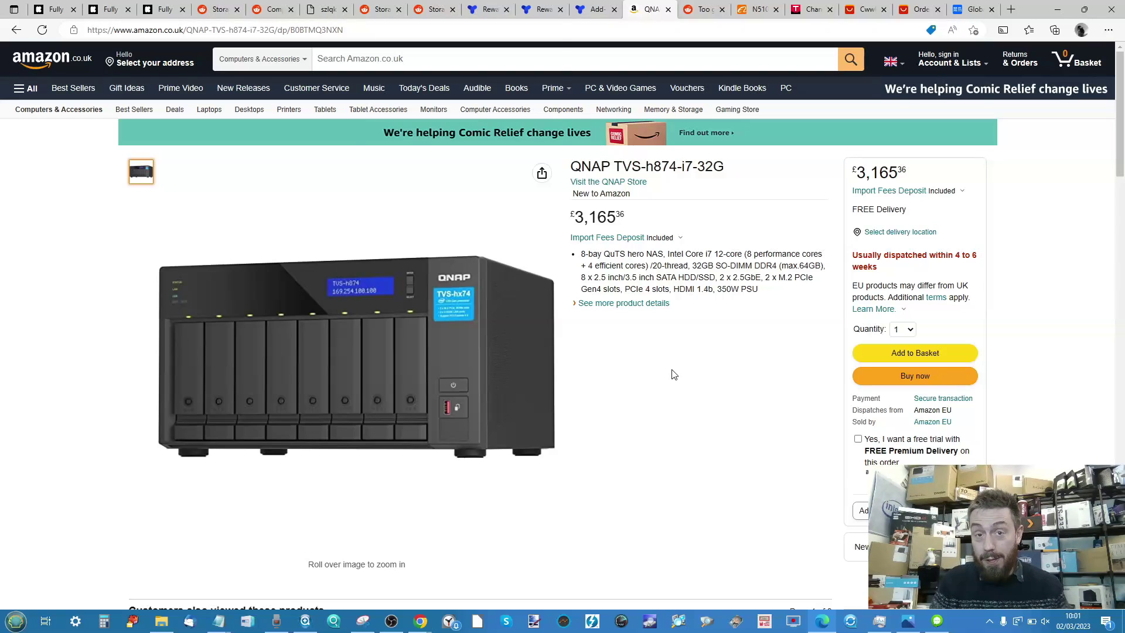
key("ctrl+Tab")
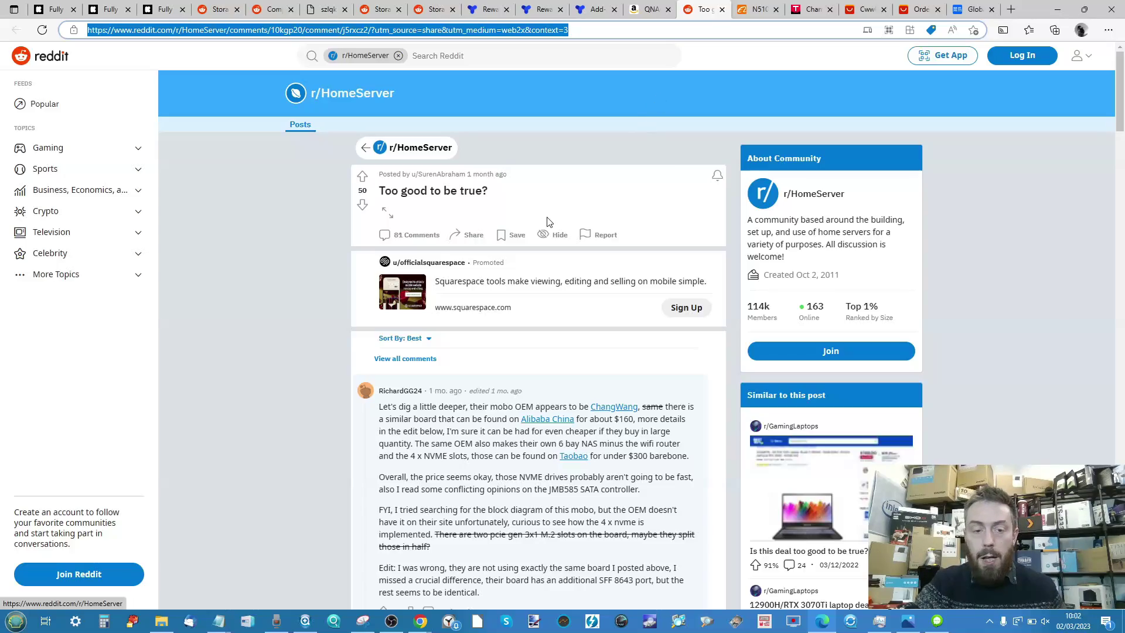
scroll(546, 222, "down", 1)
scroll(603, 309, "up", 5, "ctrl")
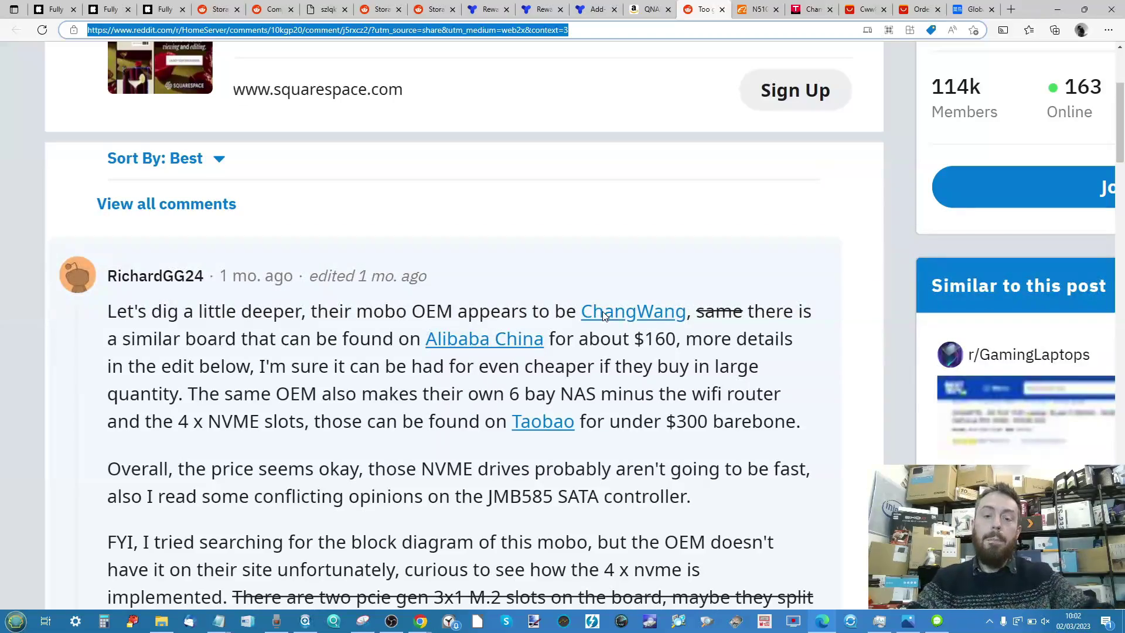
scroll(626, 281, "down", 3, "ctrl")
scroll(625, 279, "down", 2, "ctrl")
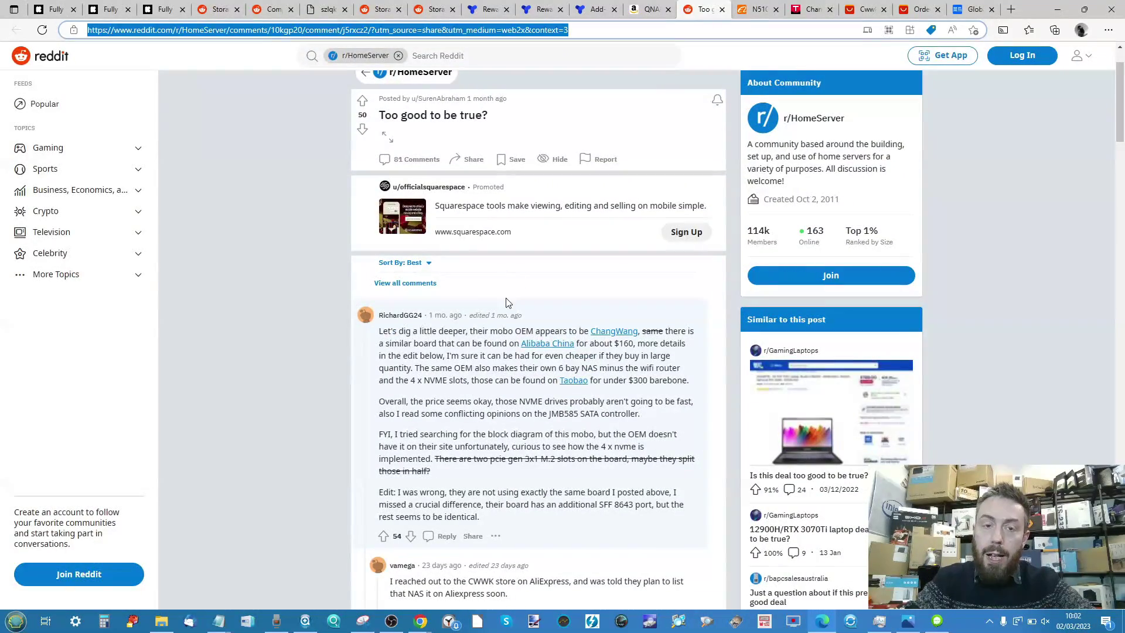
scroll(507, 308, "up", 1)
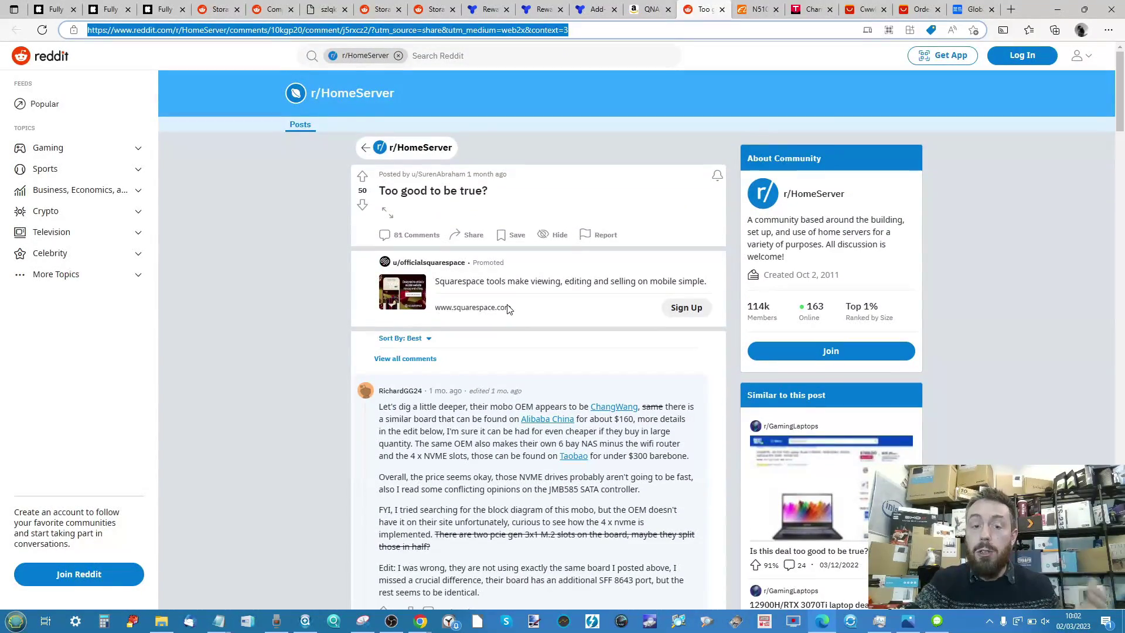
scroll(507, 308, "down", 3)
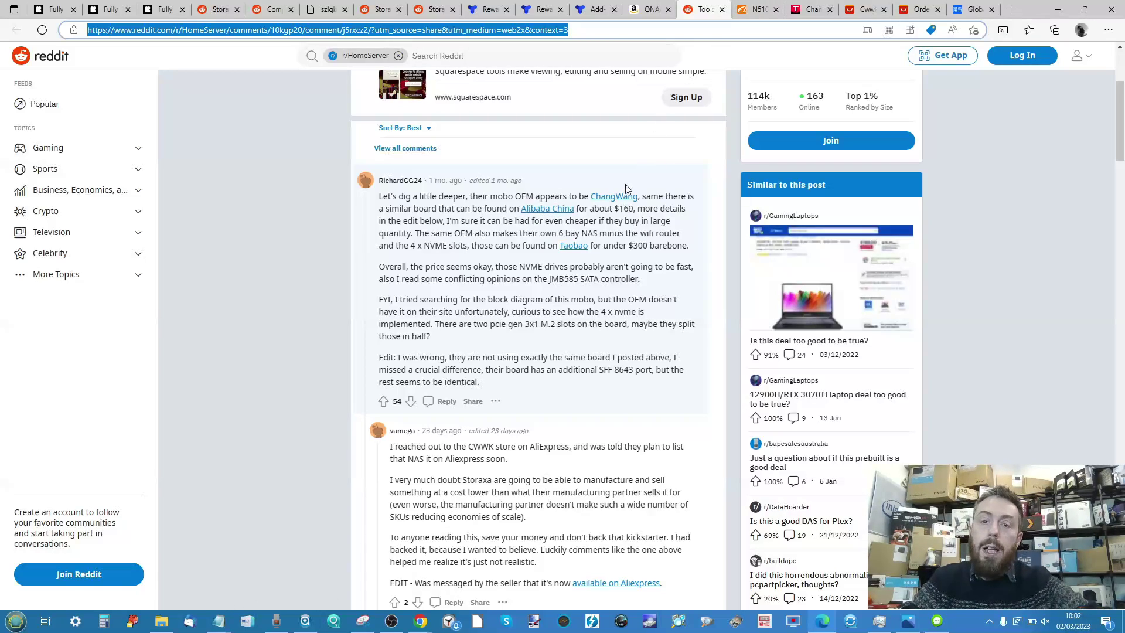
Step: Show the 1688 listing for the Changwang N5105/N6005 six-bay NAS board at ¥838.00
left_click(761, 10)
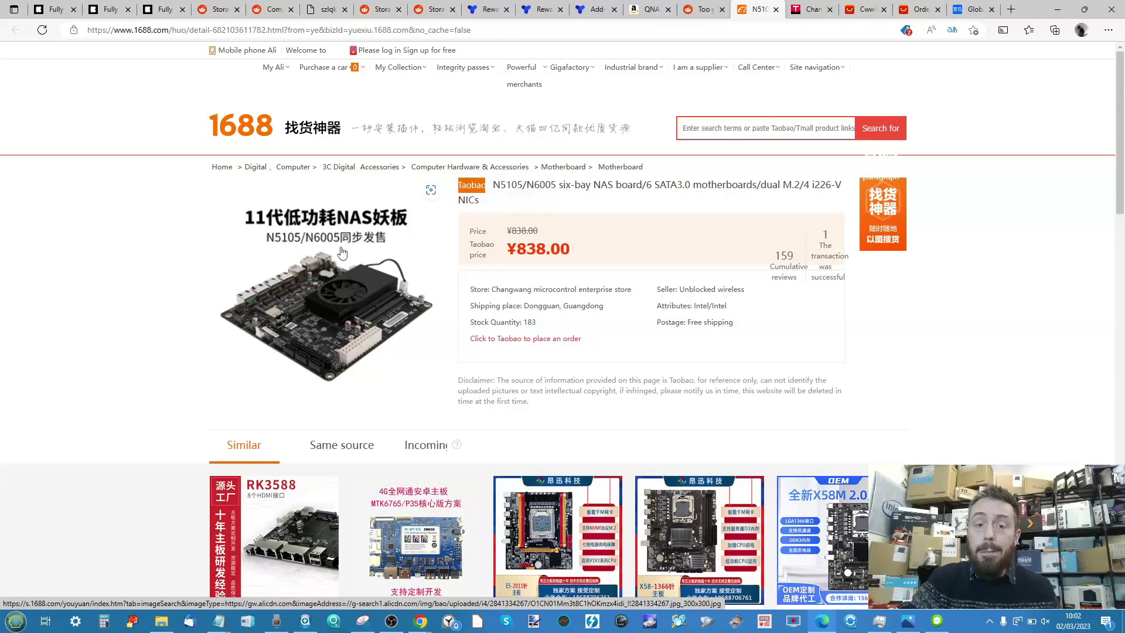
scroll(567, 305, "down", 1)
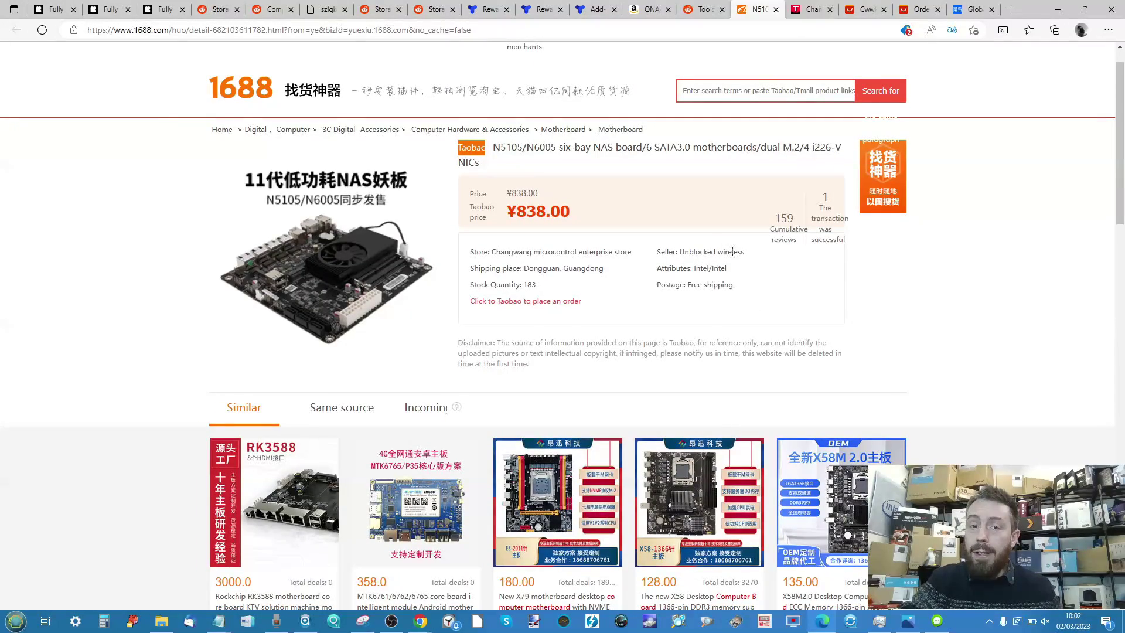
scroll(729, 255, "up", 1)
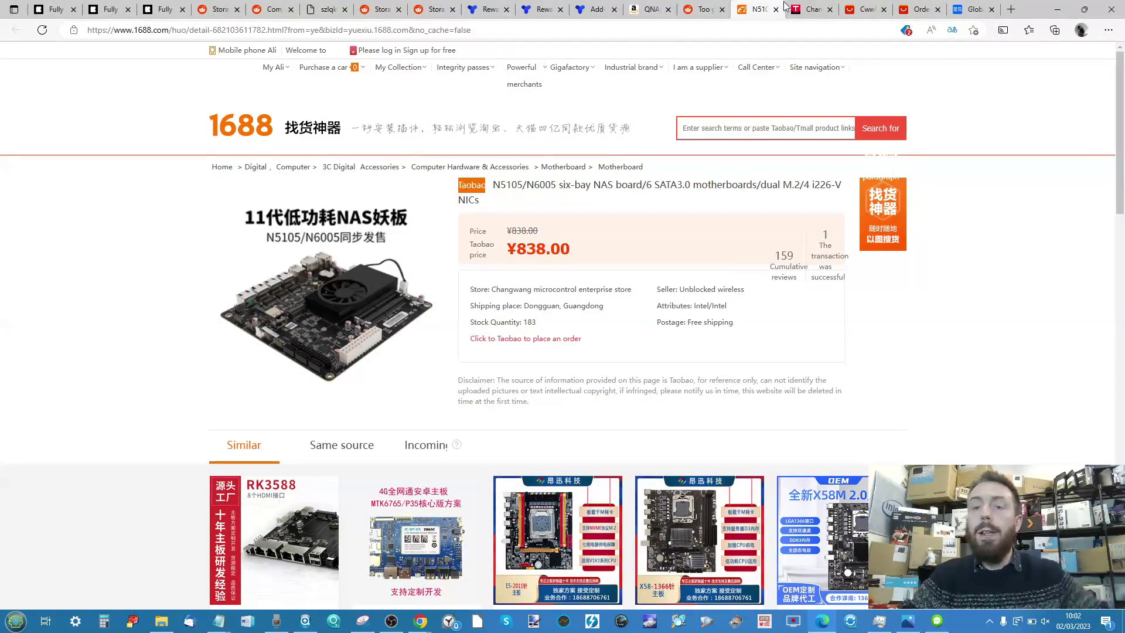
Step: Show the Tmall listing for the ChangWang AIO-T6 six-bay NAS, marked as removed from the shelves
left_click(813, 10)
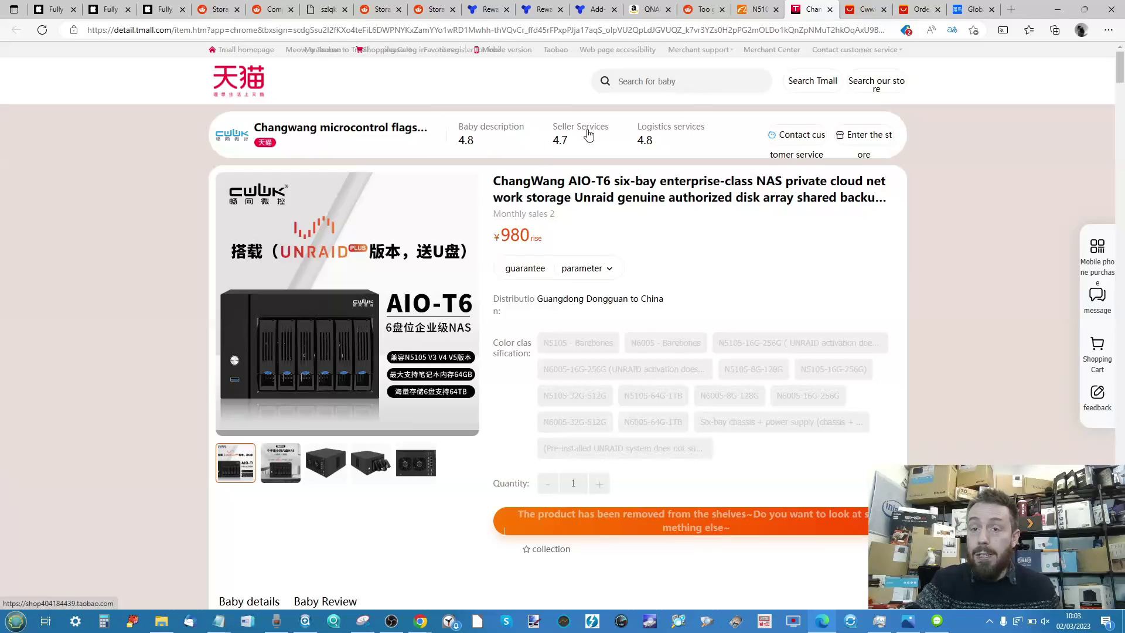
Step: Show the AliExpress CWWK Store listing for the AIO-T6 six-disk NAS, marked no longer available
left_click(869, 9)
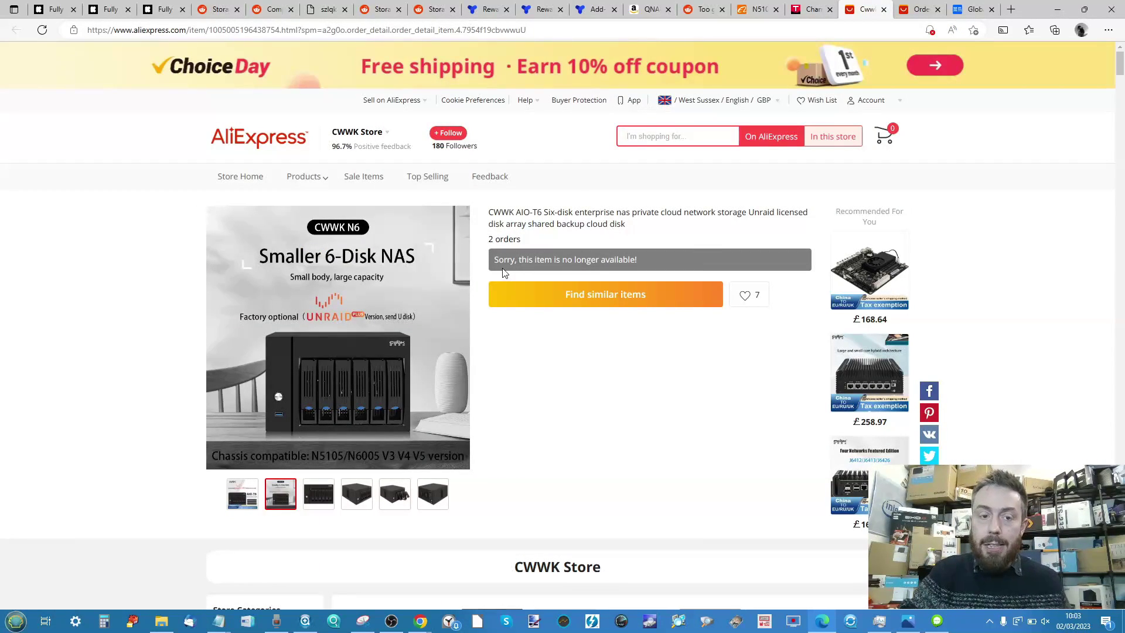
scroll(504, 273, "down", 3)
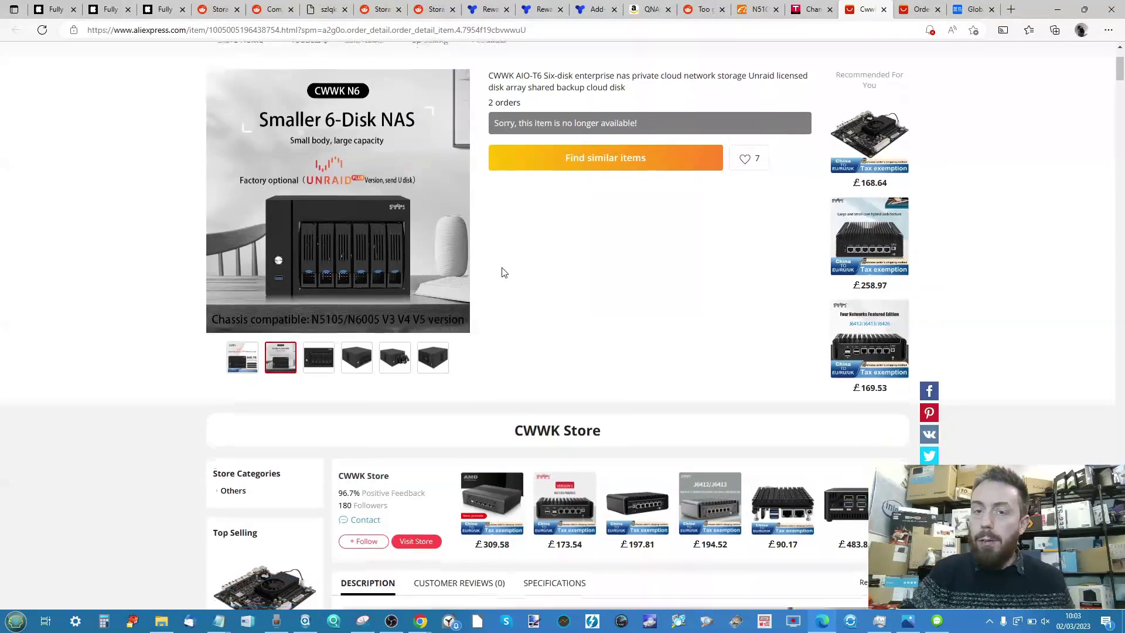
scroll(503, 272, "down", 3)
scroll(503, 272, "down", 3)
scroll(502, 273, "down", 3)
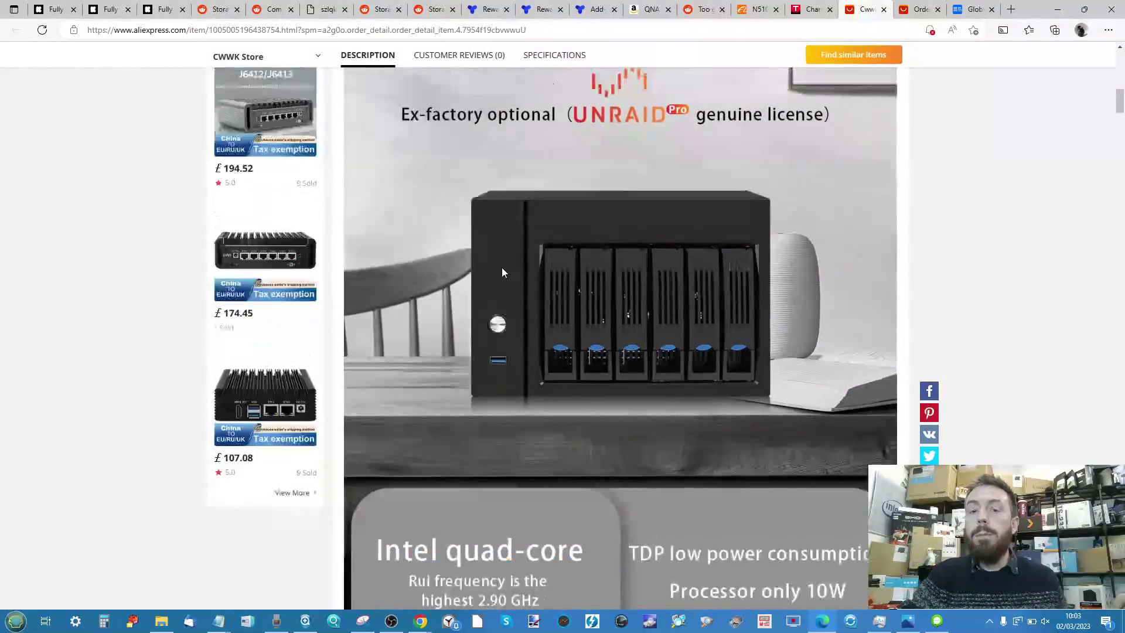
scroll(501, 273, "down", 3)
scroll(502, 272, "down", 2)
scroll(501, 273, "up", 3)
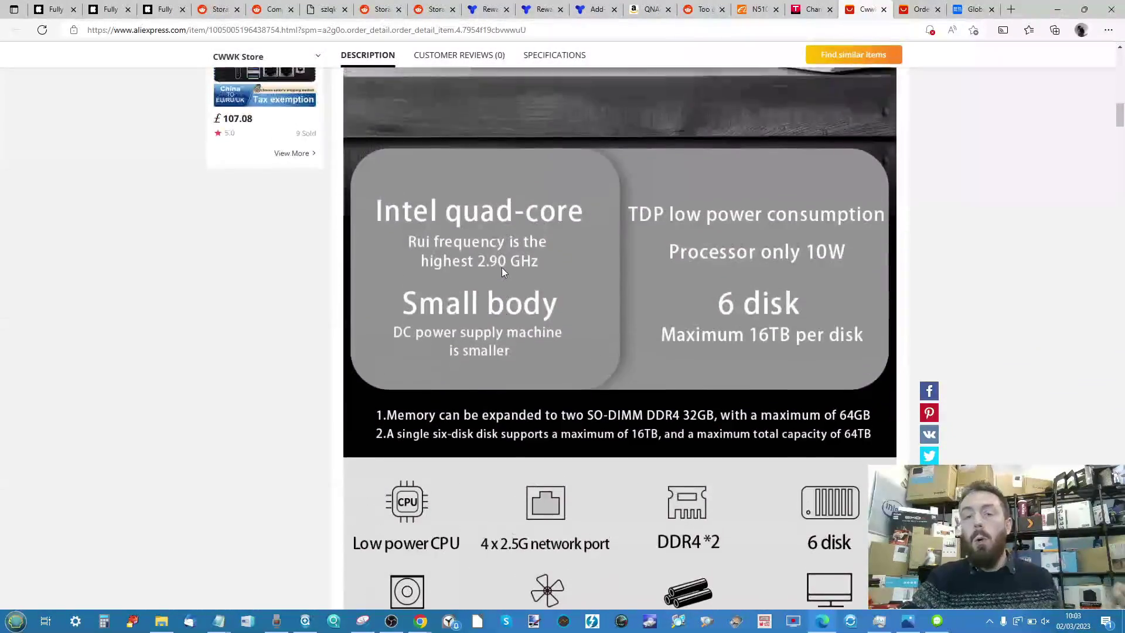
scroll(502, 267, "down", 5)
scroll(501, 267, "down", 5)
scroll(501, 268, "down", 5)
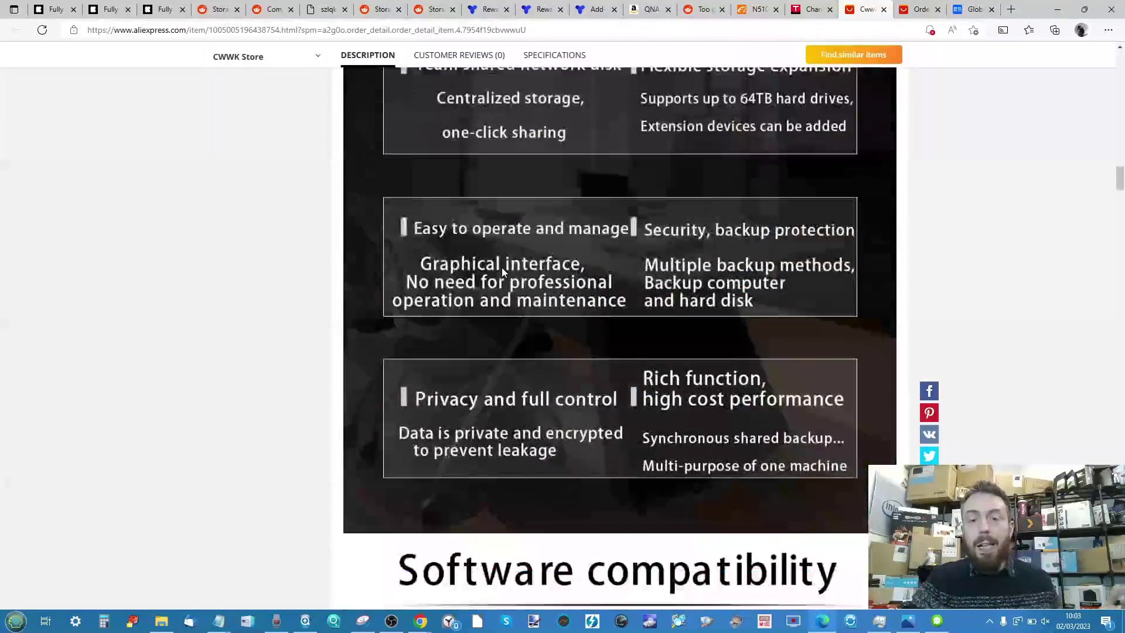
scroll(501, 268, "down", 5)
scroll(502, 268, "down", 3)
scroll(502, 268, "up", 5)
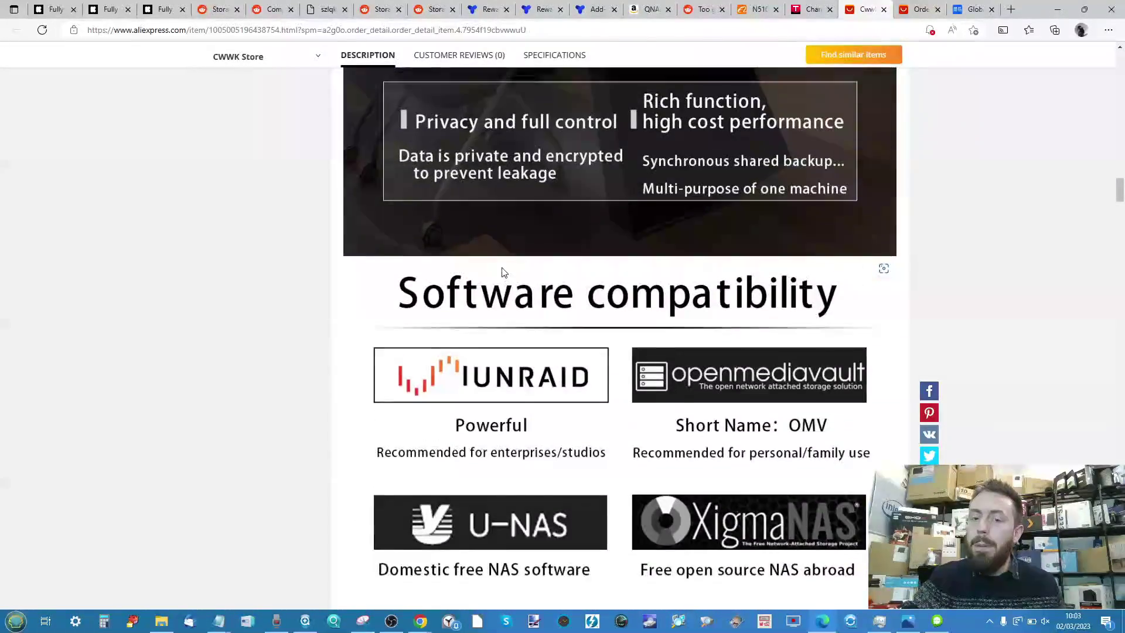
scroll(502, 273, "down", 2)
scroll(502, 272, "down", 3)
scroll(502, 273, "down", 5)
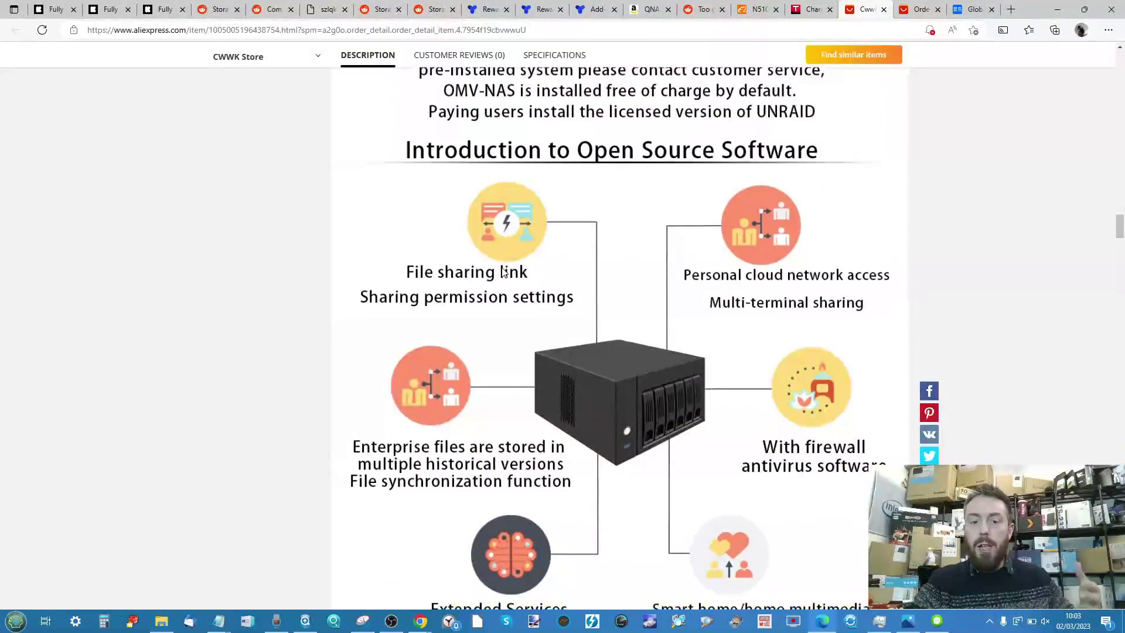
scroll(504, 273, "down", 1)
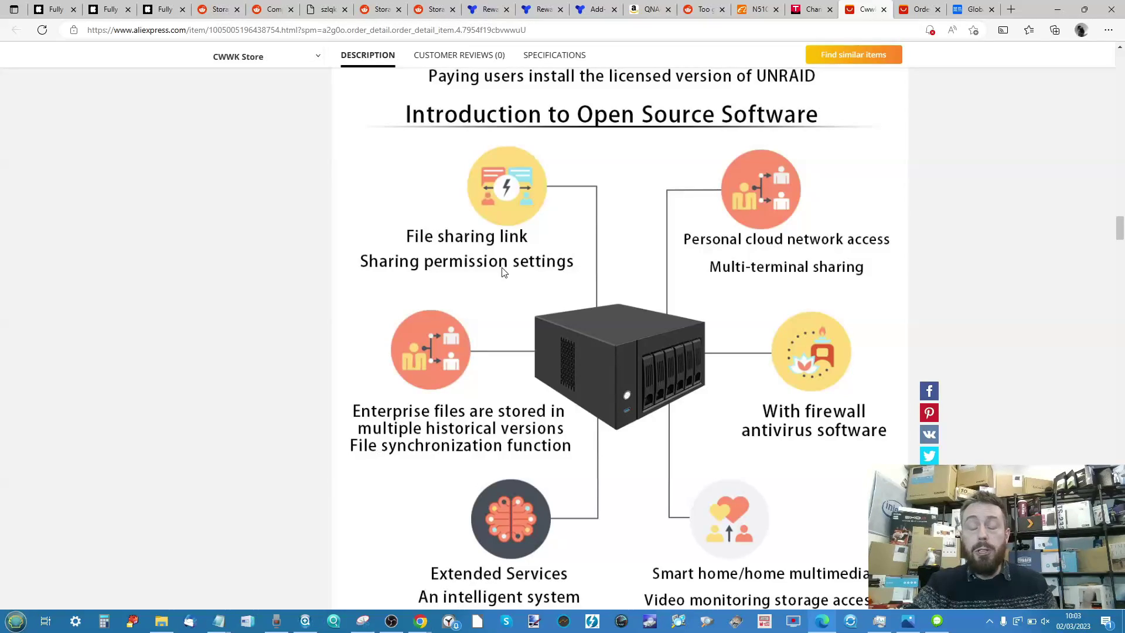
scroll(502, 271, "down", 1)
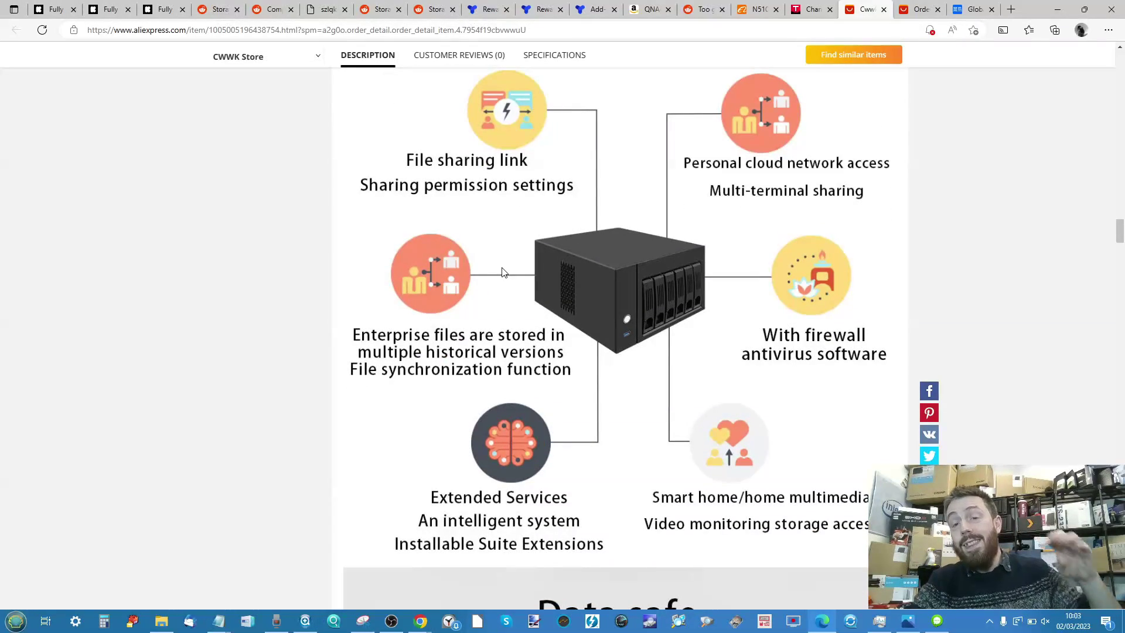
scroll(504, 272, "down", 1)
scroll(502, 271, "down", 4)
scroll(502, 272, "down", 4)
scroll(502, 271, "down", 4)
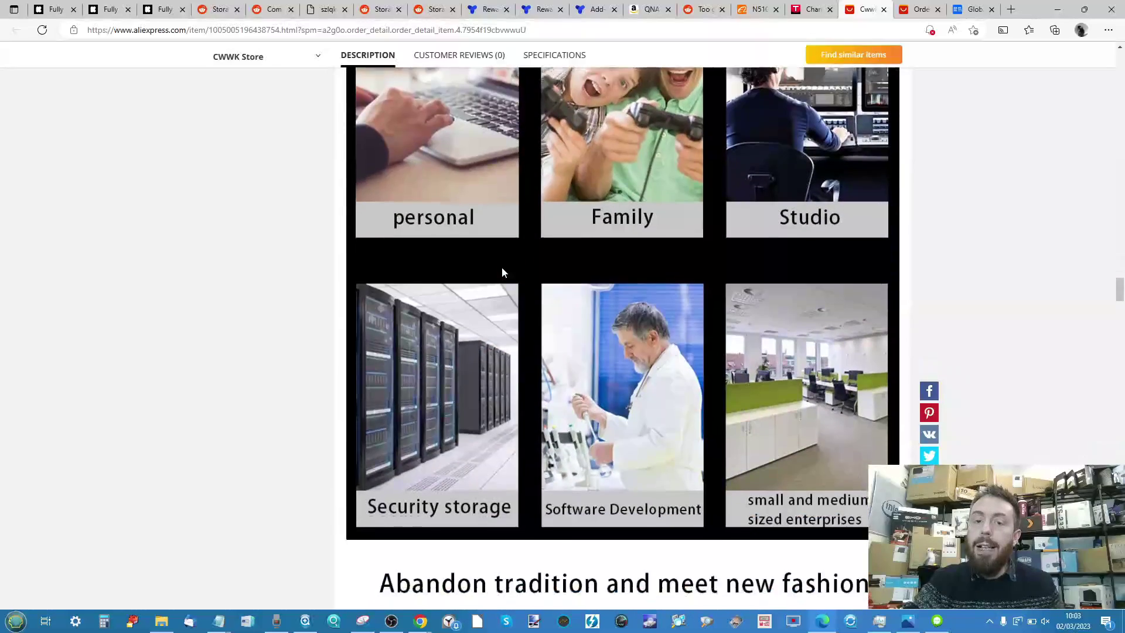
scroll(501, 271, "down", 4)
scroll(502, 271, "down", 1)
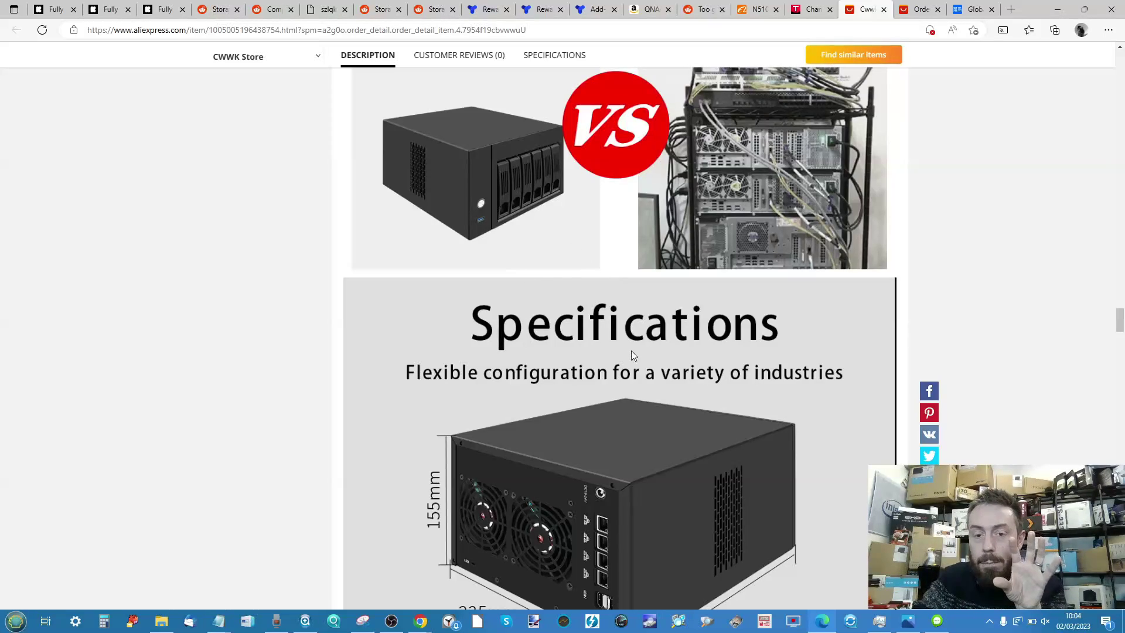
scroll(633, 356, "down", 1)
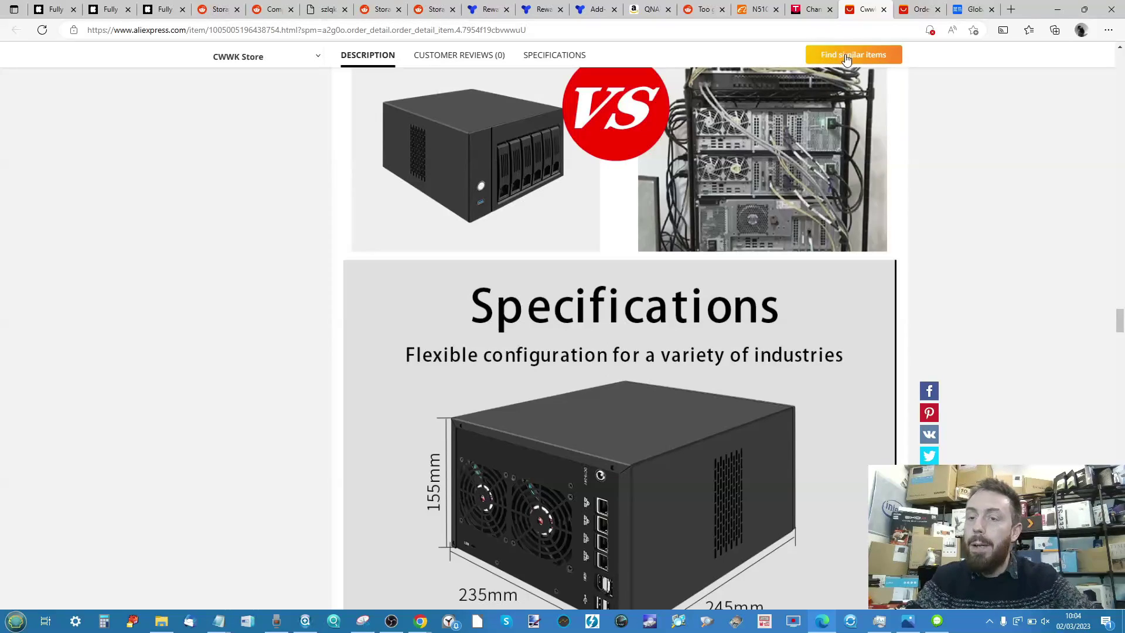
Step: Show the AliExpress order details for the CWWK AIO-T6 and highlight the £397.16 total
left_click(909, 12)
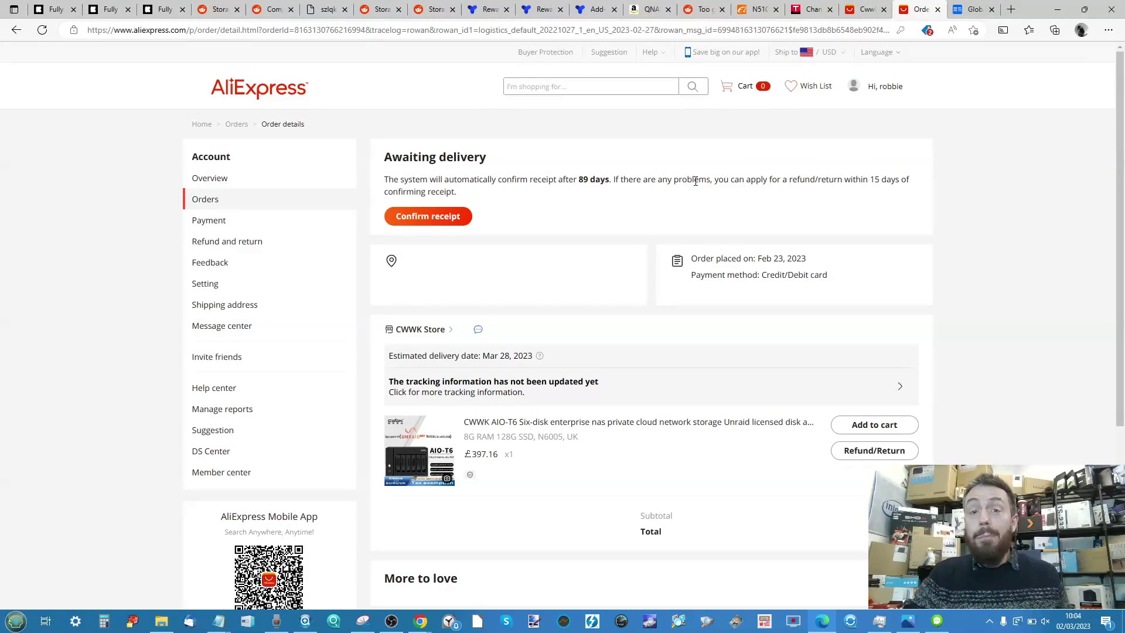
scroll(695, 181, "down", 1)
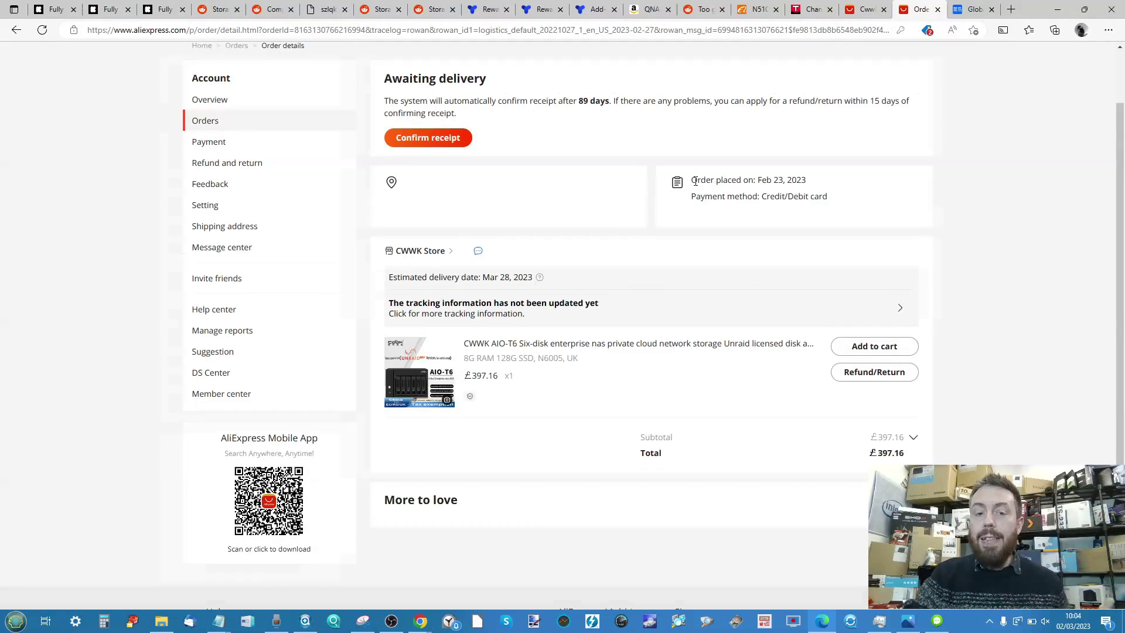
scroll(695, 180, "up", 2)
scroll(734, 149, "down", 2)
scroll(733, 149, "up", 1)
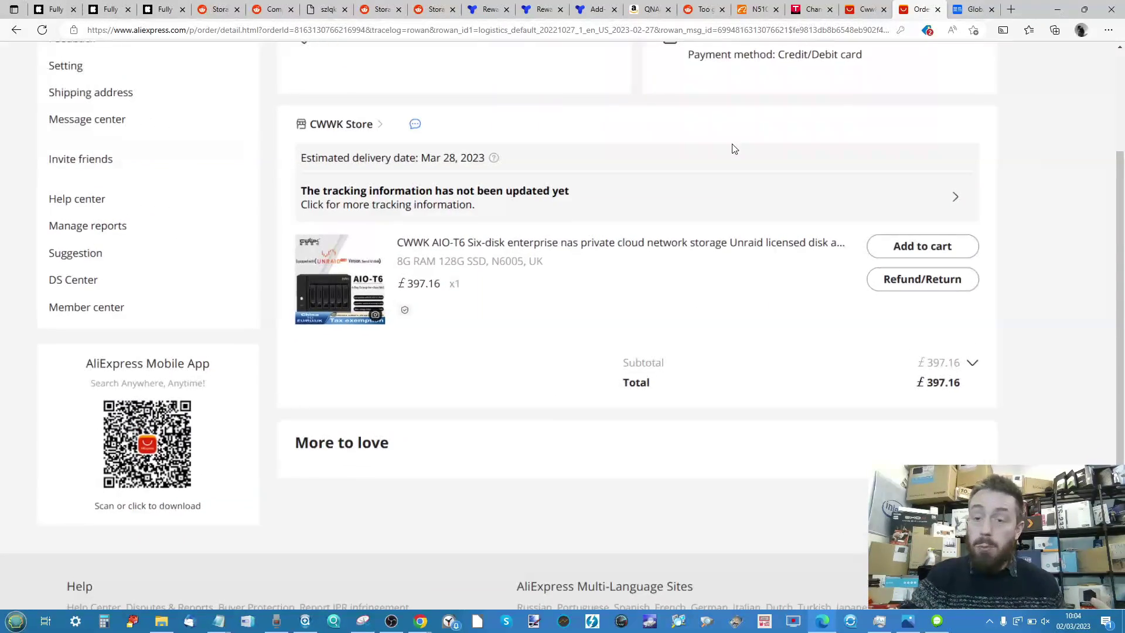
scroll(941, 354, "down", 1)
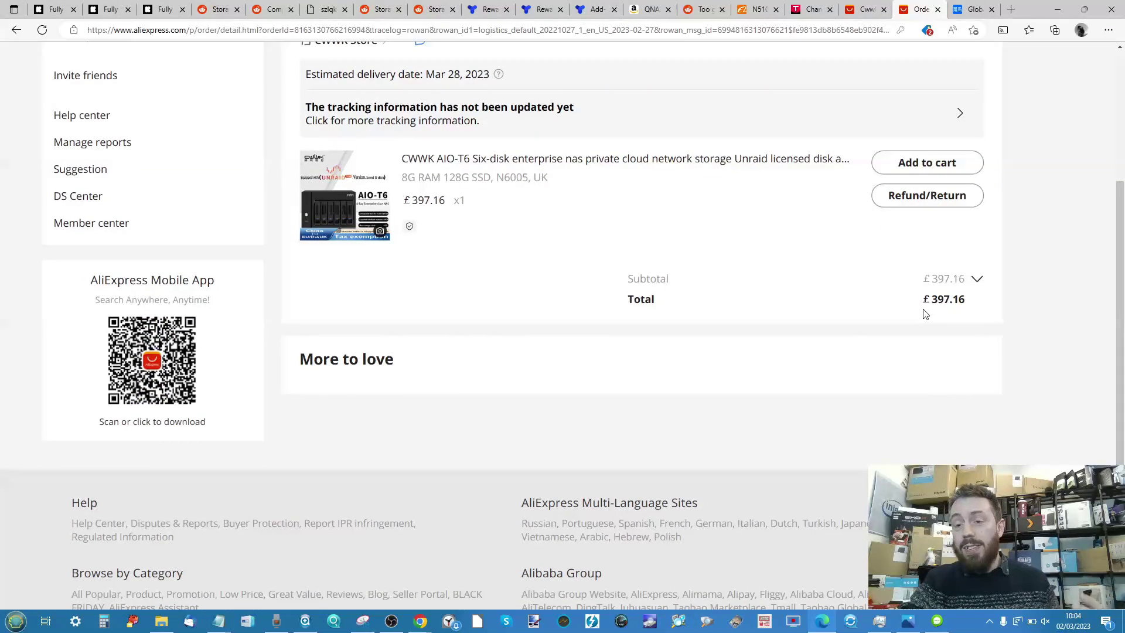
double_click(942, 302)
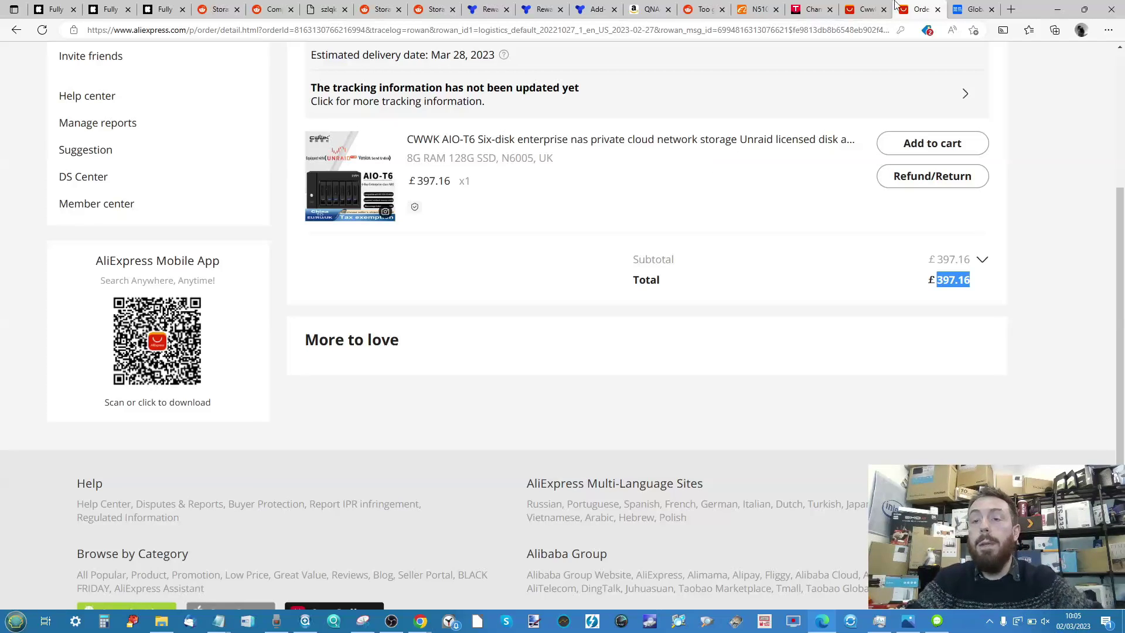
left_click(968, 11)
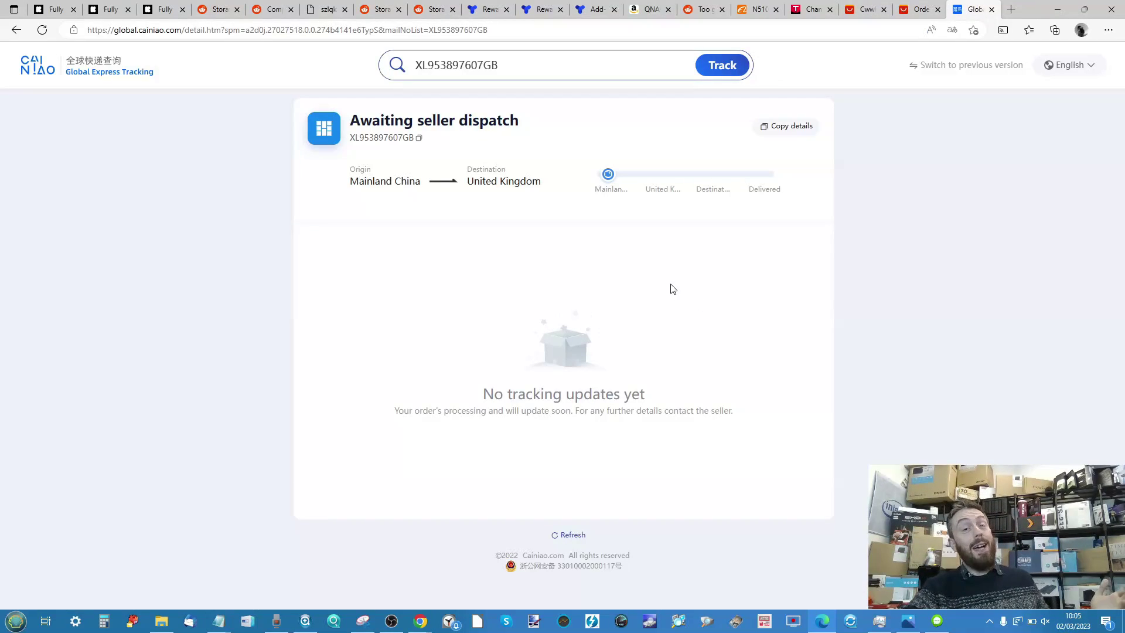
left_click(916, 11)
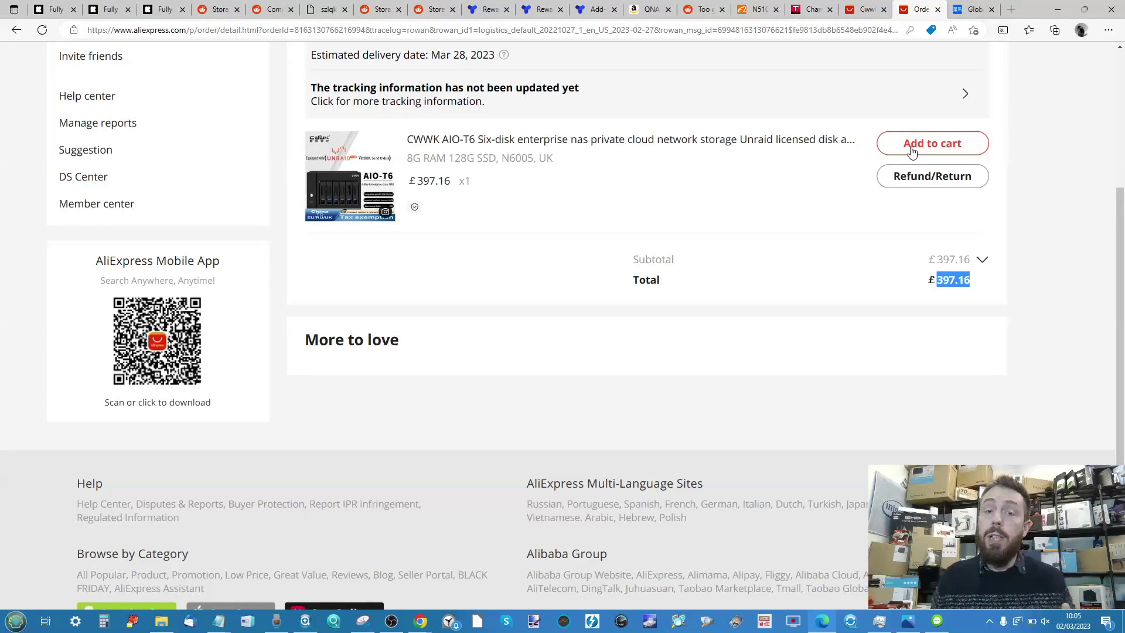
scroll(858, 292, "up", 5)
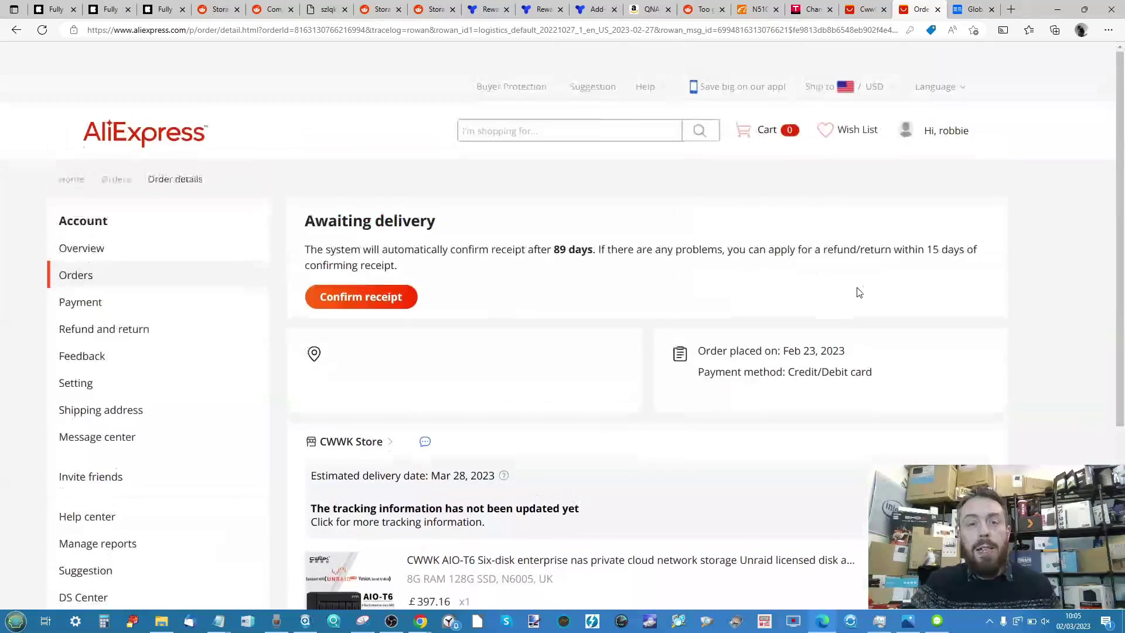
scroll(857, 288, "down", 1)
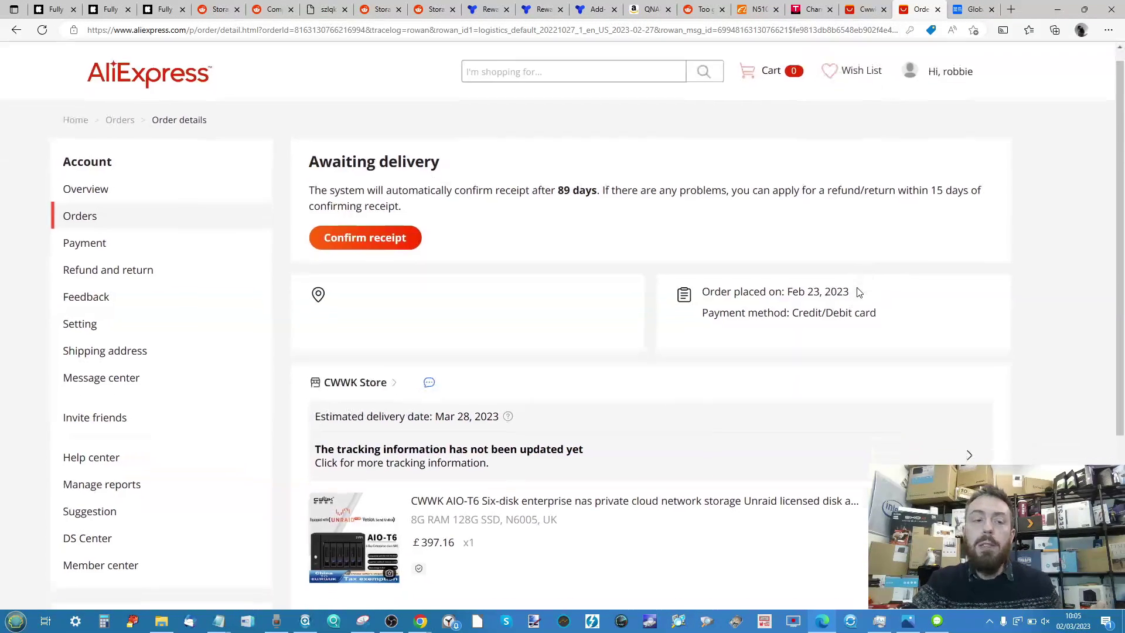